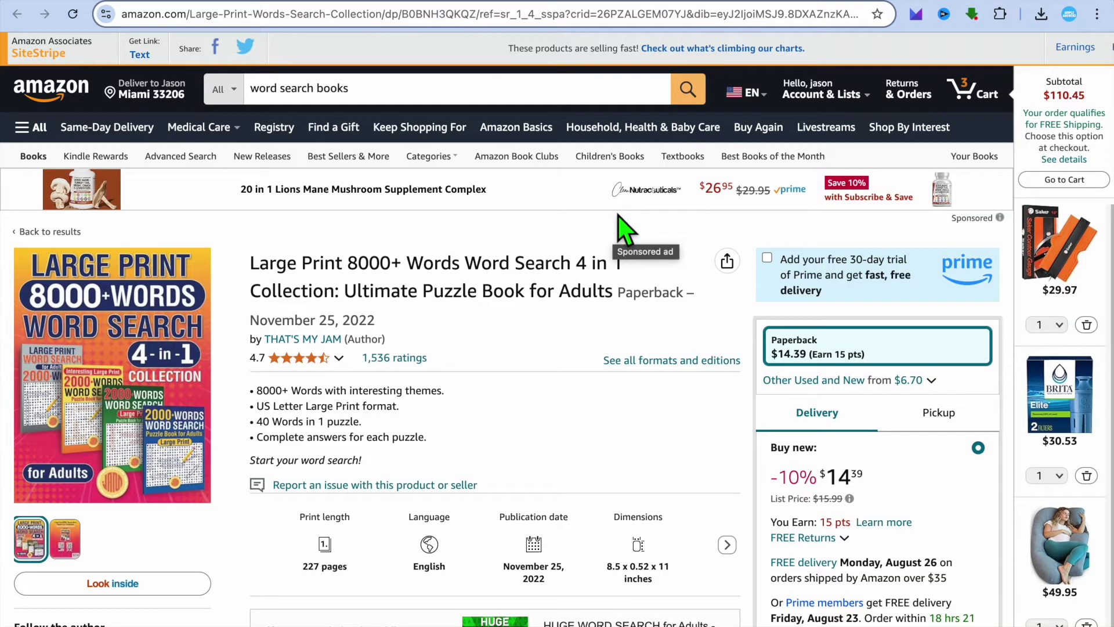
Review the Amazon listing for the Large Print 8000+ Words Word Search 4 in 1 Collection, including its format details and related books
{"action": "scroll", "coordinate": [537, 325], "scroll_direction": "down", "scroll_amount": 3}
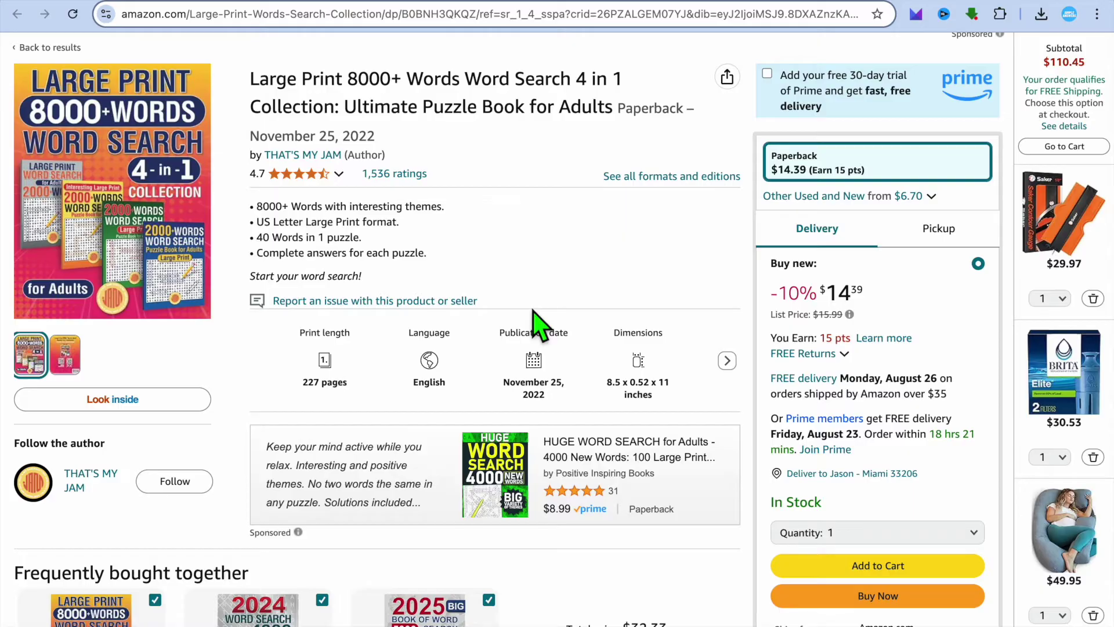
{"action": "scroll", "coordinate": [537, 324], "scroll_direction": "down", "scroll_amount": 3}
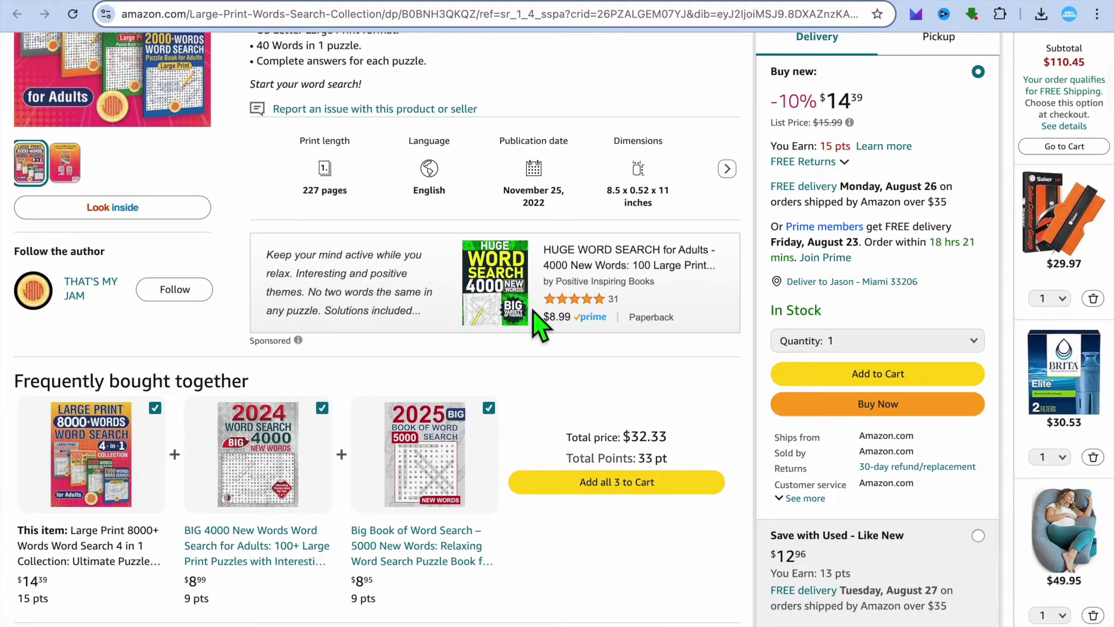
{"action": "scroll", "coordinate": [534, 311], "scroll_direction": "up", "scroll_amount": 6}
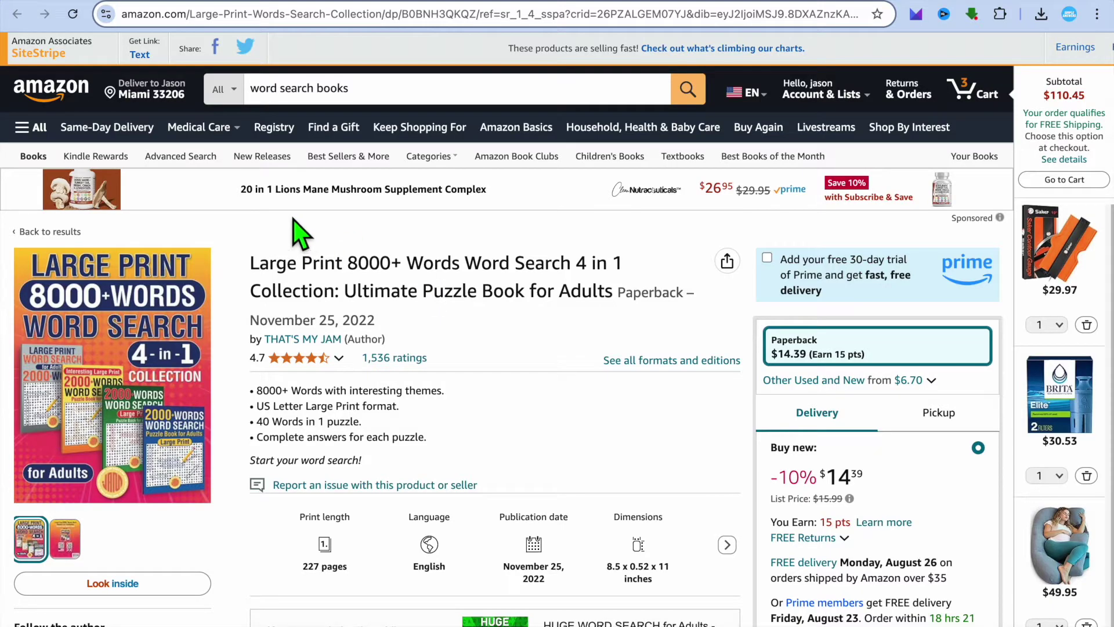
Bring up Canva's home page, switch to The Word Finder site, and open its Word Search Maker from the home page
{"action": "left_click", "coordinate": [87, 7]}
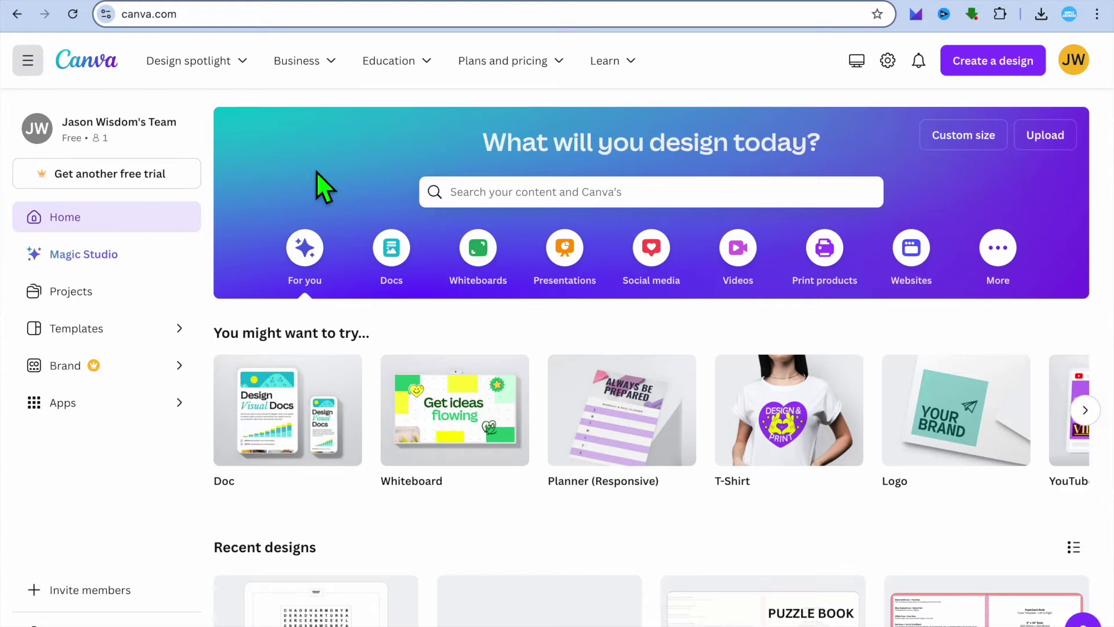
{"action": "left_click", "coordinate": [359, 7]}
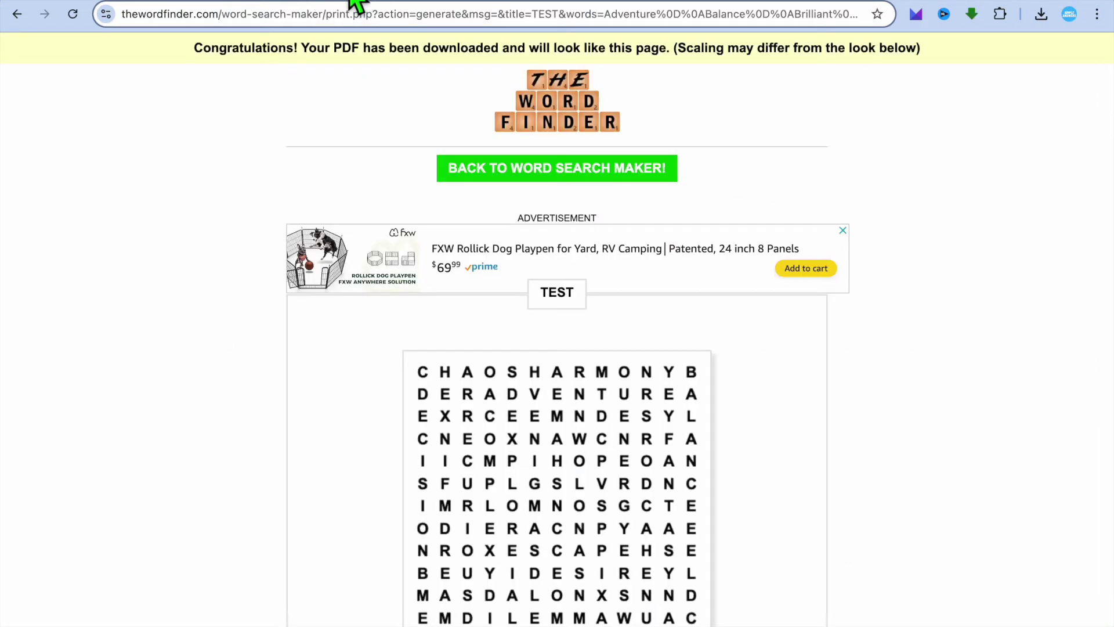
{"action": "left_click", "coordinate": [18, 14]}
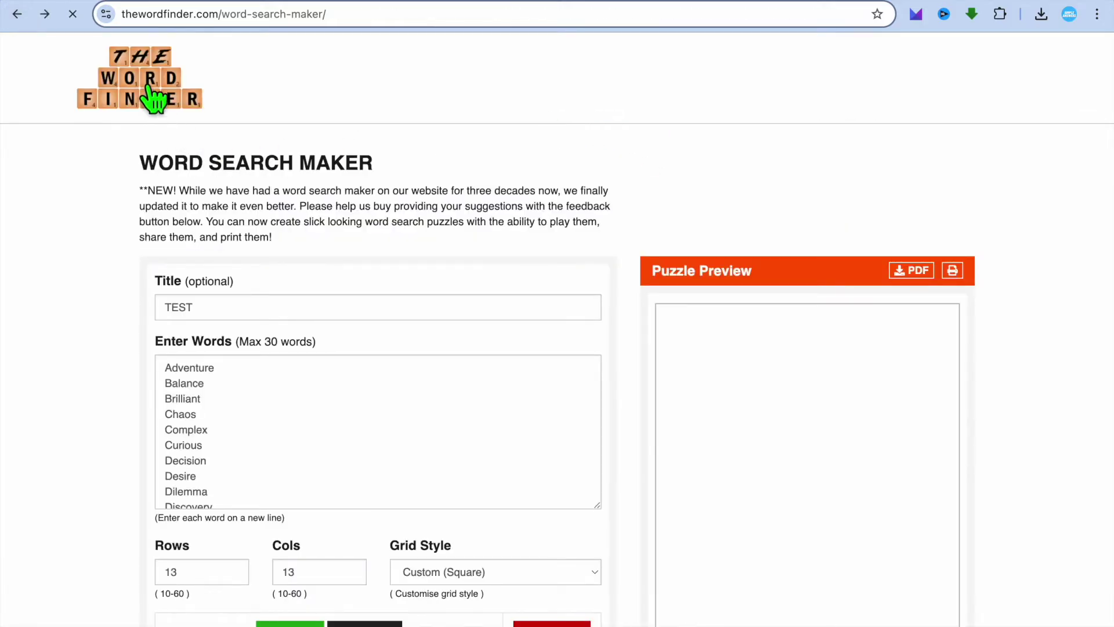
{"action": "left_click", "coordinate": [152, 96]}
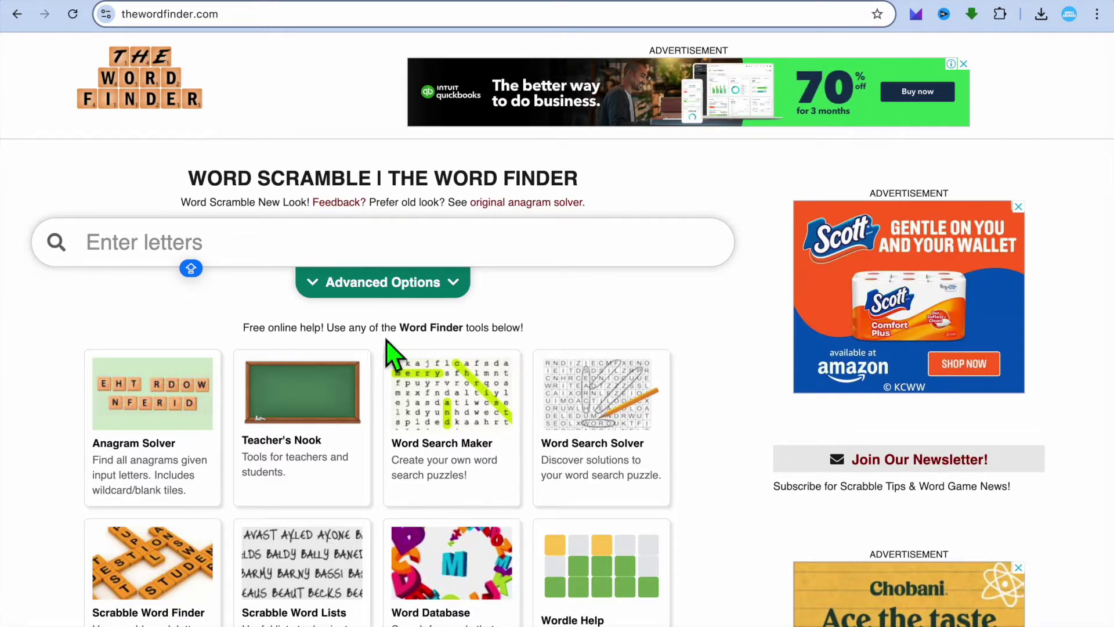
{"action": "left_click", "coordinate": [454, 421]}
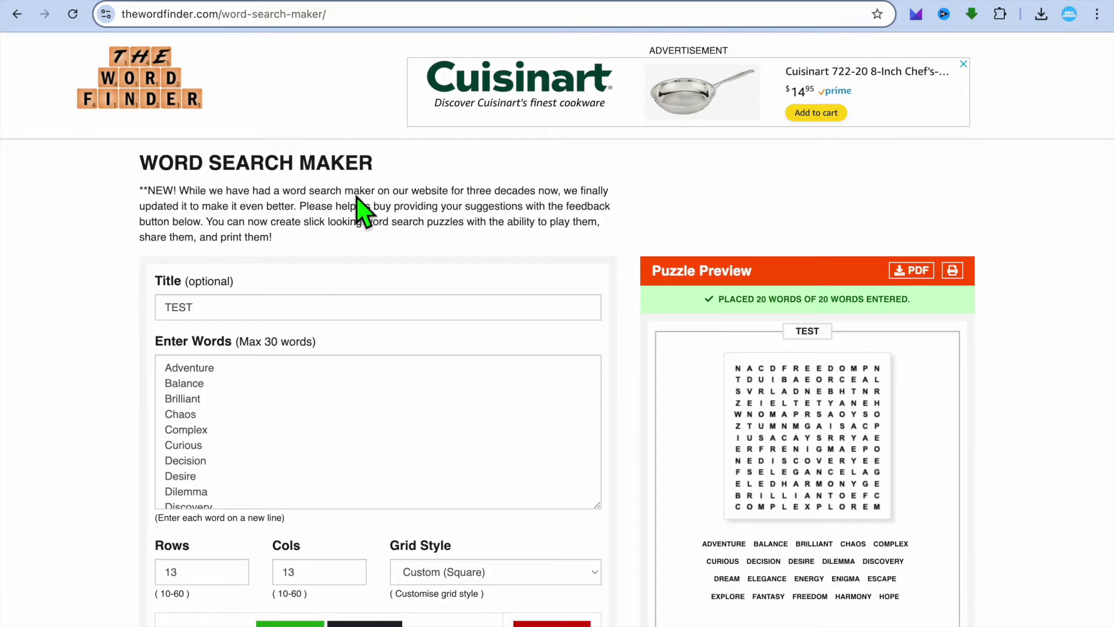
Switch to ChatGPT and look through the list of 100 words for an adult word search puzzle book
{"action": "left_click", "coordinate": [472, 4]}
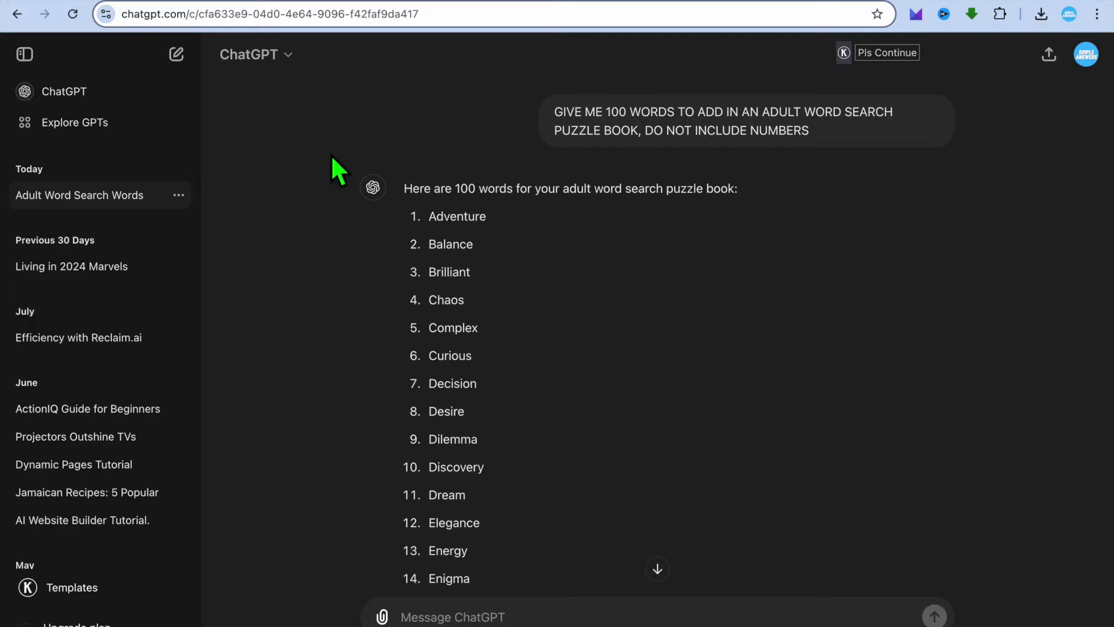
{"action": "scroll", "coordinate": [332, 156], "scroll_direction": "down", "scroll_amount": 6}
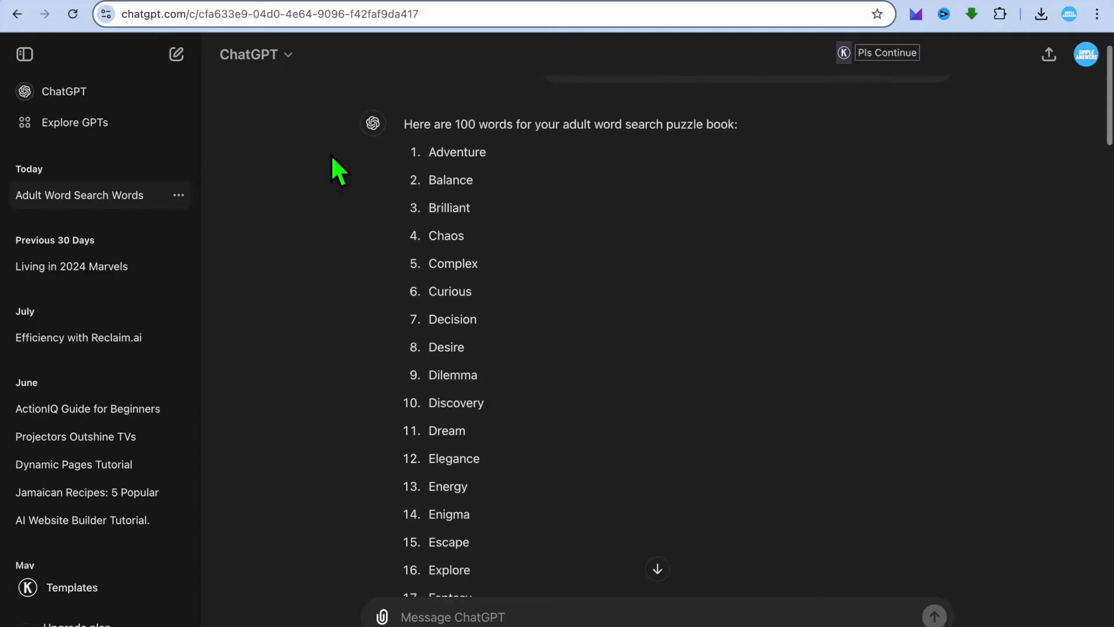
{"action": "scroll", "coordinate": [329, 135], "scroll_direction": "down", "scroll_amount": 10}
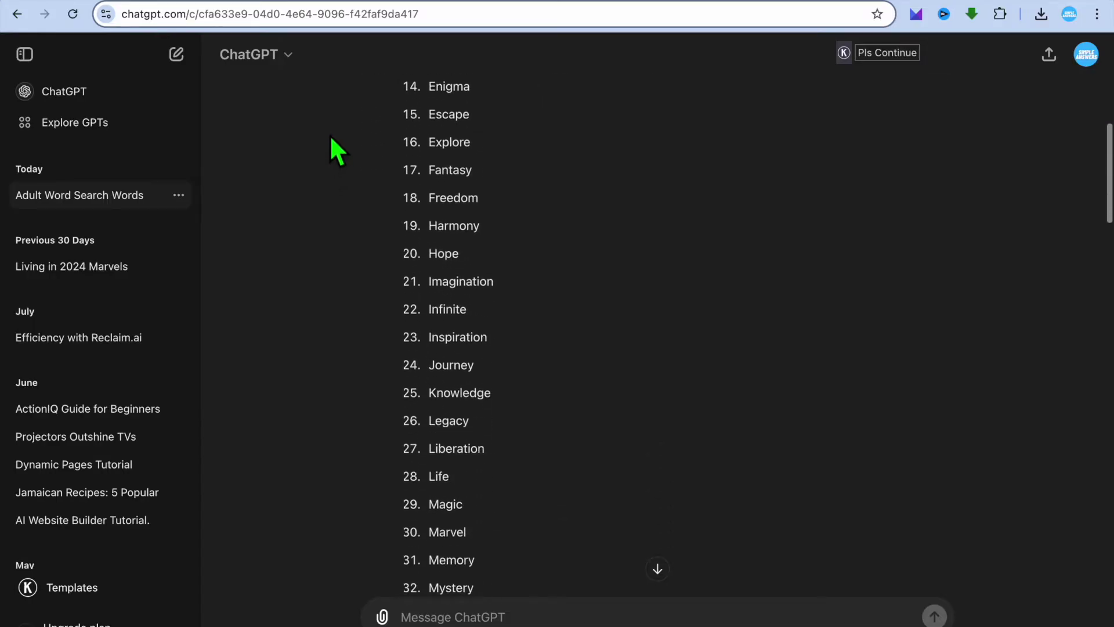
{"action": "scroll", "coordinate": [330, 134], "scroll_direction": "down", "scroll_amount": 7}
{"action": "scroll", "coordinate": [329, 134], "scroll_direction": "up", "scroll_amount": 20}
{"action": "scroll", "coordinate": [329, 135], "scroll_direction": "up", "scroll_amount": 3}
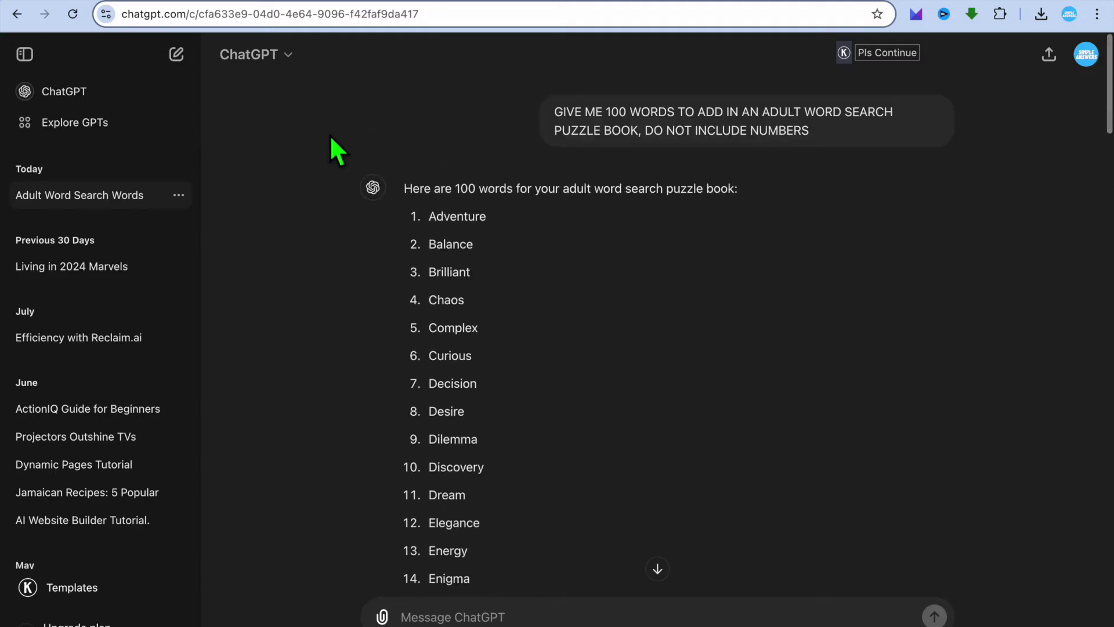
Open a blank KDP Cover Calculator from the Google results for "kdp cover size calculator"
{"action": "left_click", "coordinate": [951, 3]}
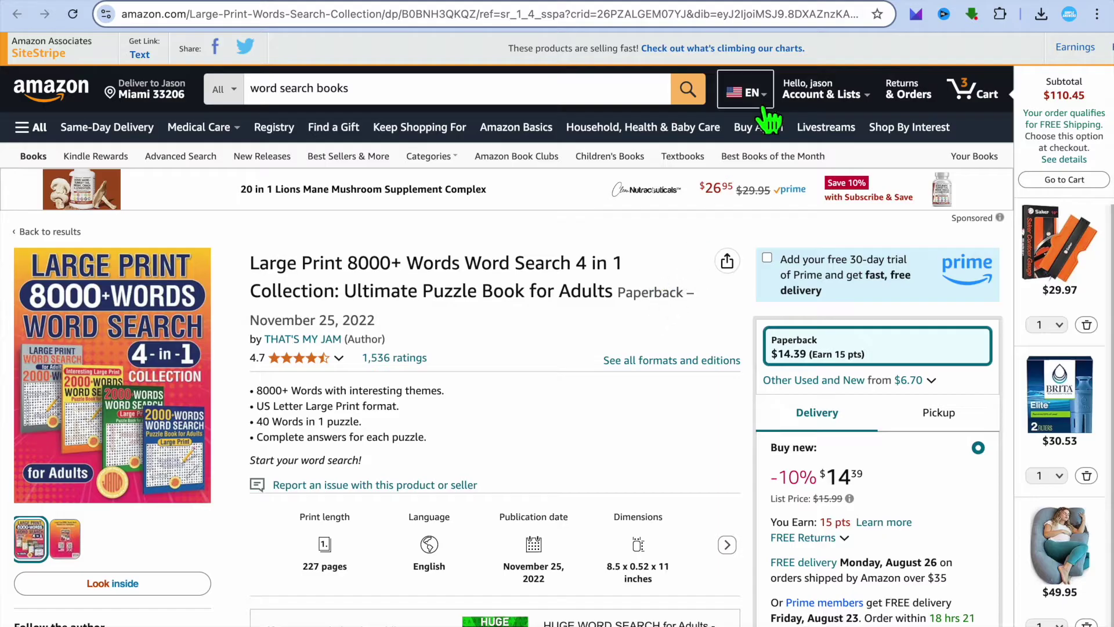
{"action": "left_click", "coordinate": [765, 3]}
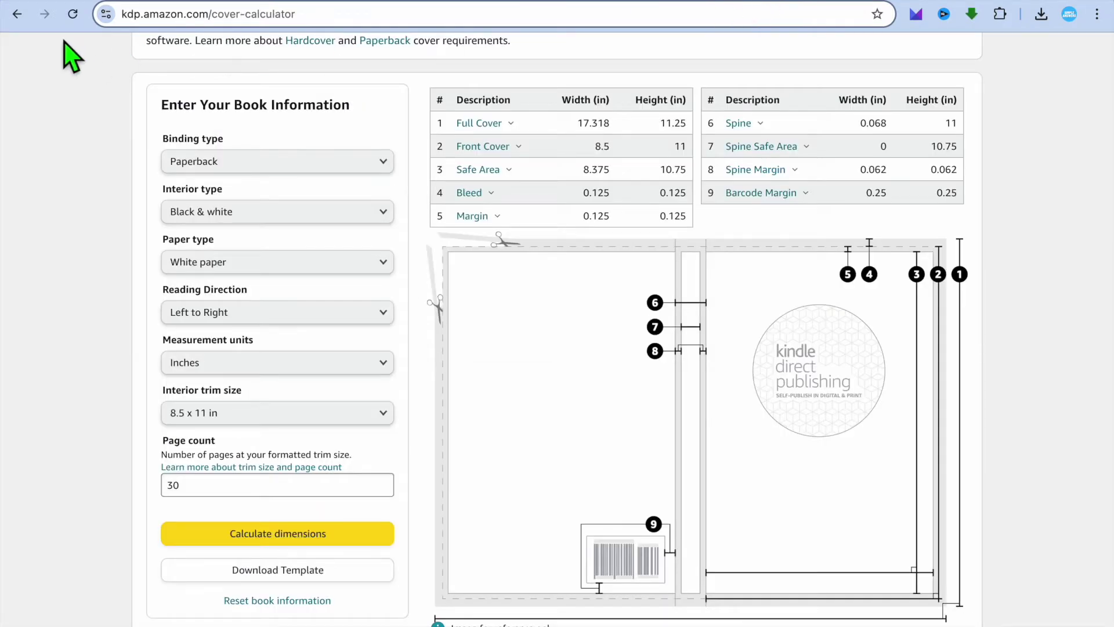
{"action": "left_click", "coordinate": [25, 17]}
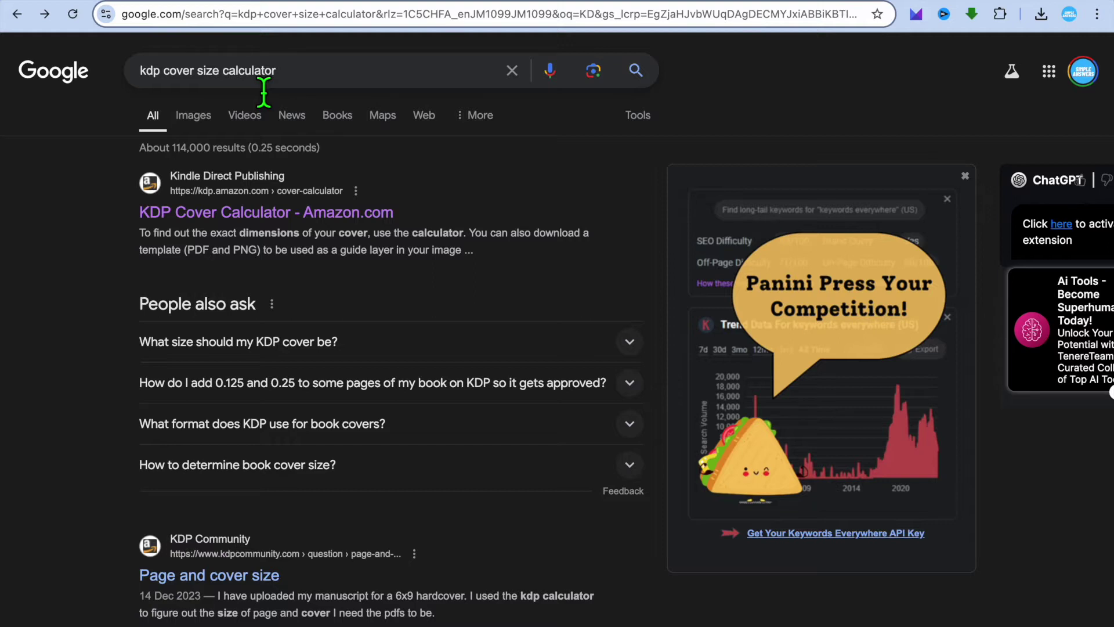
{"action": "left_click", "coordinate": [284, 216]}
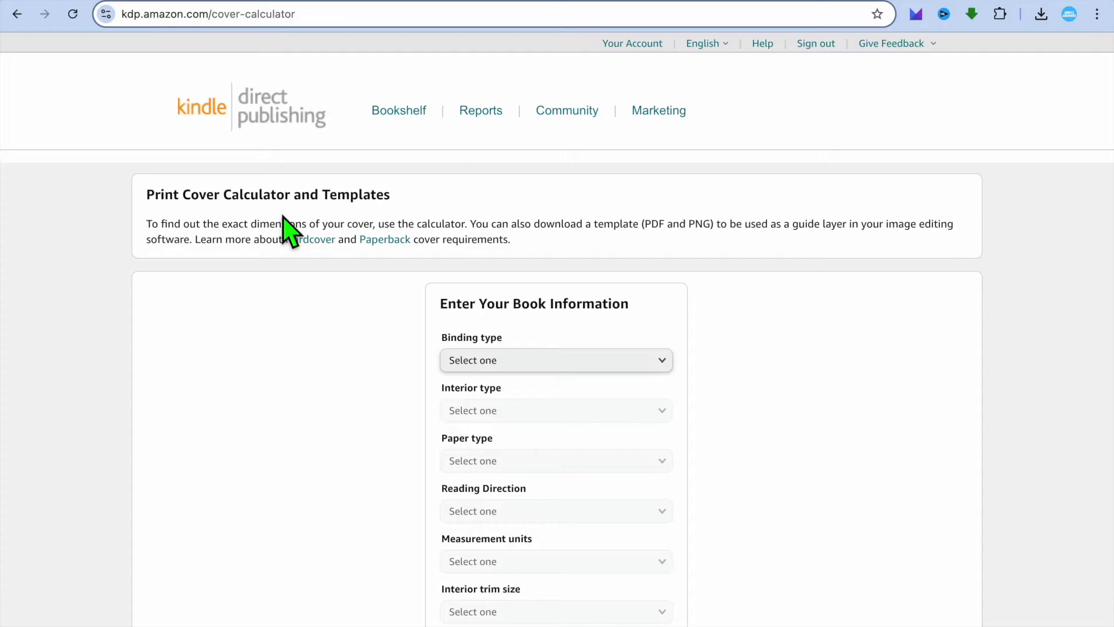
Set the book's binding type to Paperback, interior type to Black & white, and paper type to White paper
{"action": "scroll", "coordinate": [285, 226], "scroll_direction": "down", "scroll_amount": 3}
{"action": "left_click", "coordinate": [576, 176]}
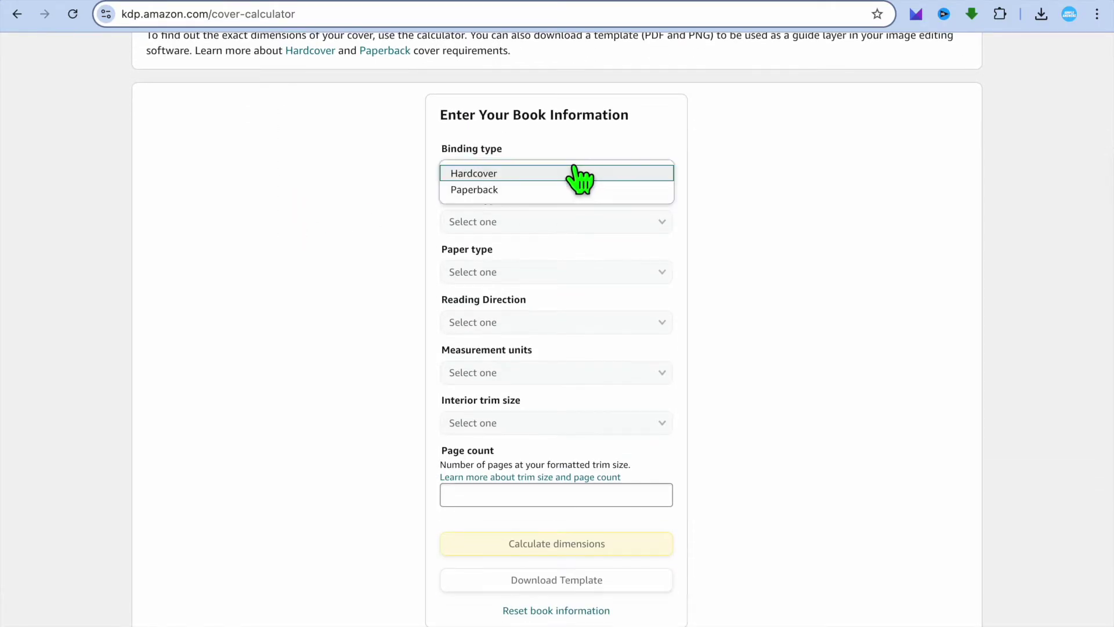
{"action": "left_click", "coordinate": [545, 189]}
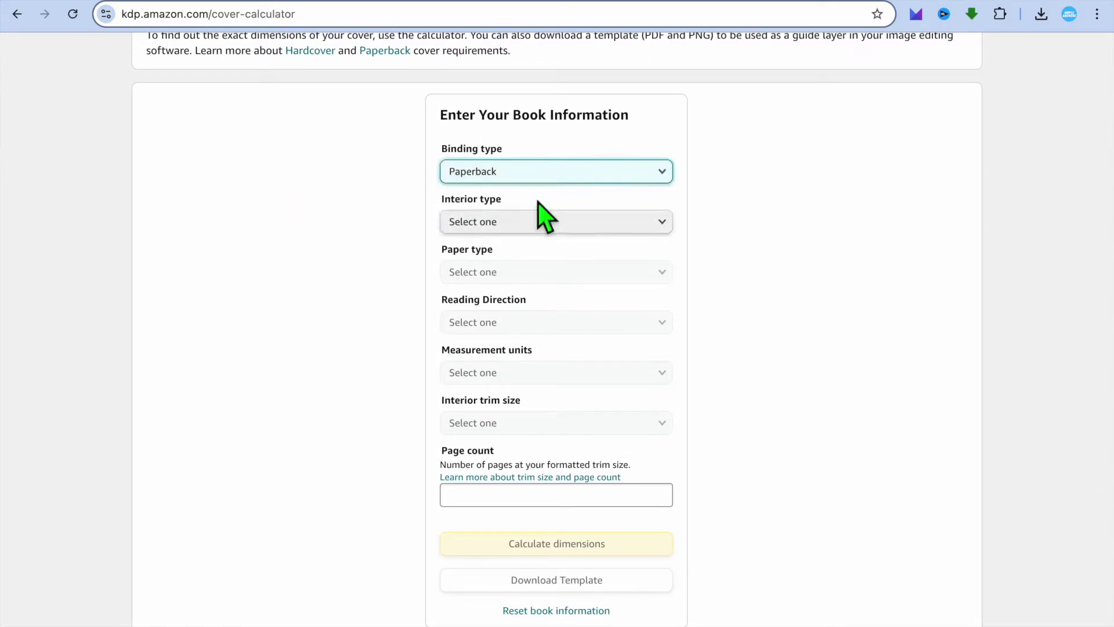
{"action": "left_click", "coordinate": [587, 225]}
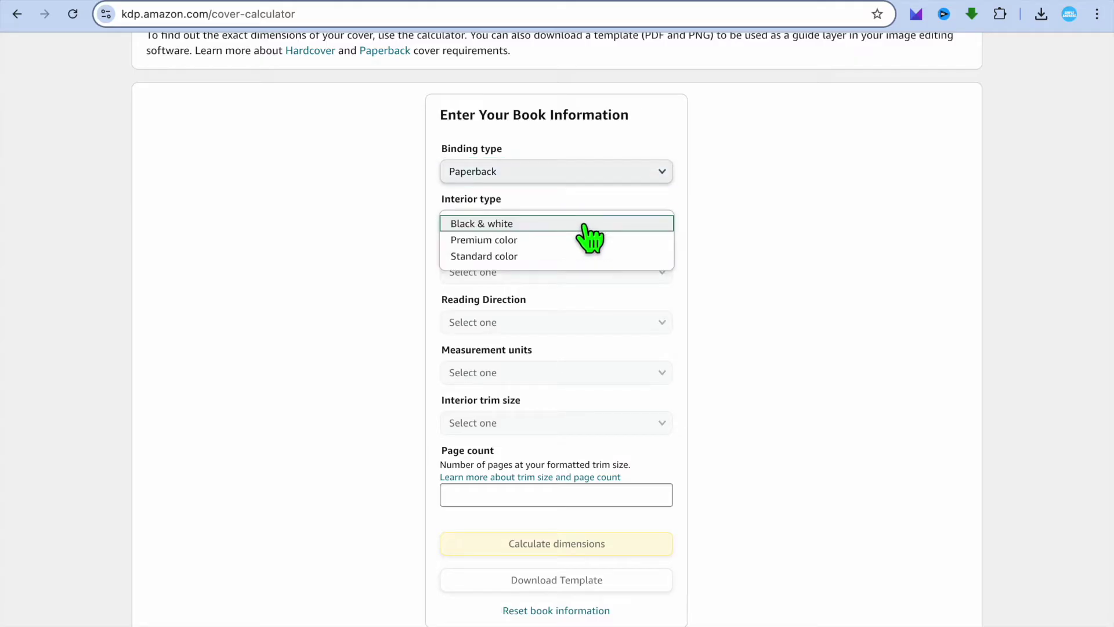
{"action": "left_click", "coordinate": [585, 225]}
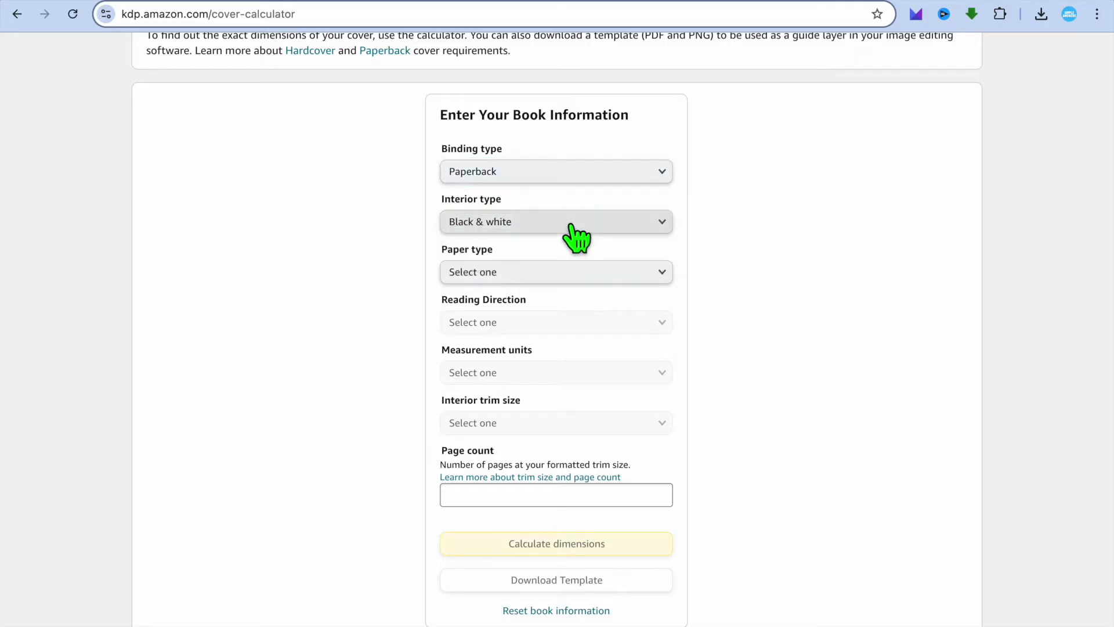
{"action": "left_click", "coordinate": [608, 280]}
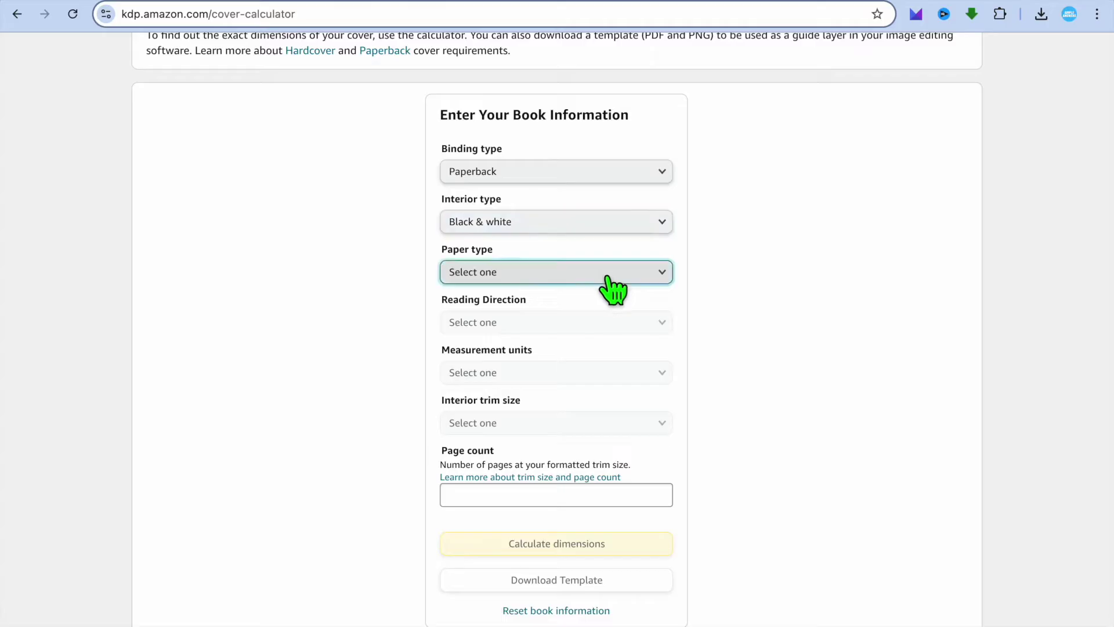
{"action": "left_click", "coordinate": [586, 292]}
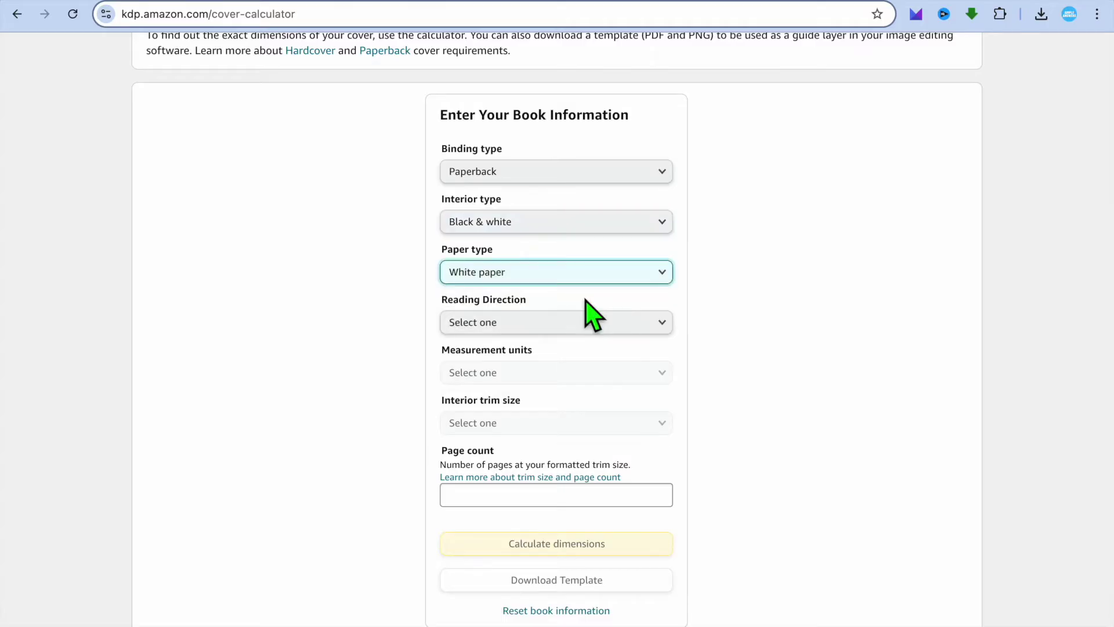
Set the reading direction to Left to Right, measurement units to Inches, and interior trim size to 8.5 x 11 in
{"action": "left_click", "coordinate": [648, 332]}
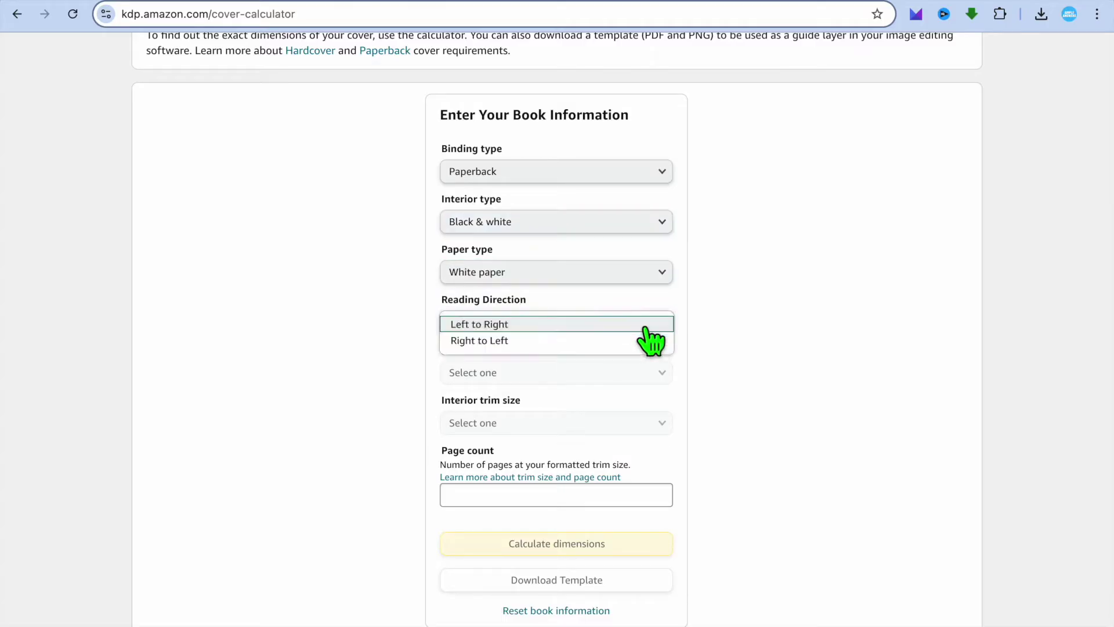
{"action": "left_click", "coordinate": [612, 328]}
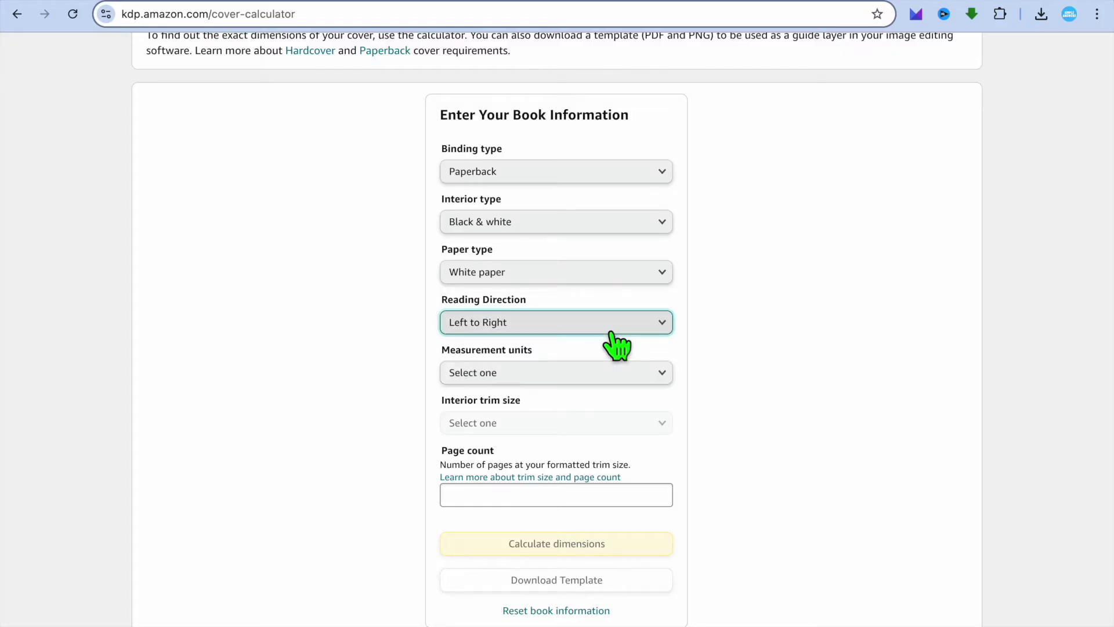
{"action": "left_click", "coordinate": [654, 386]}
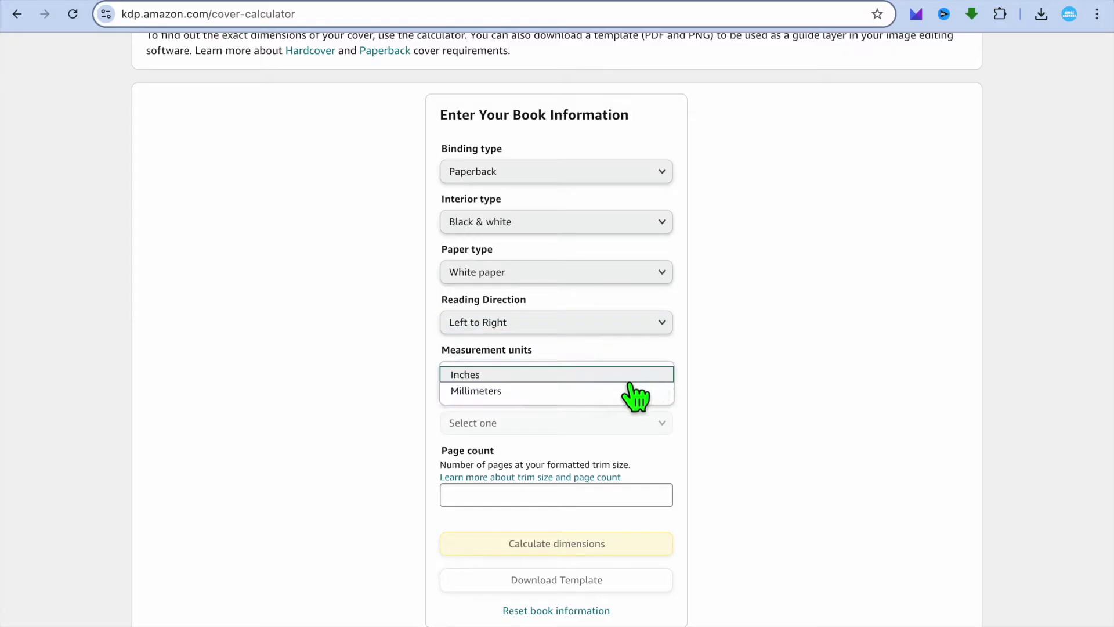
{"action": "left_click", "coordinate": [631, 378]}
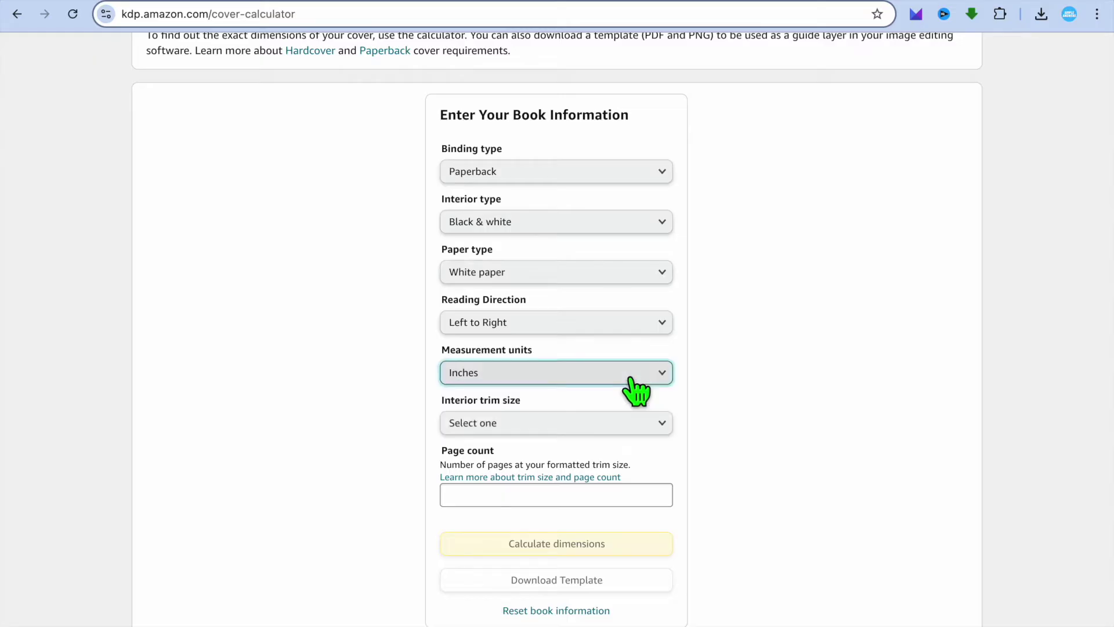
{"action": "left_click", "coordinate": [660, 427]}
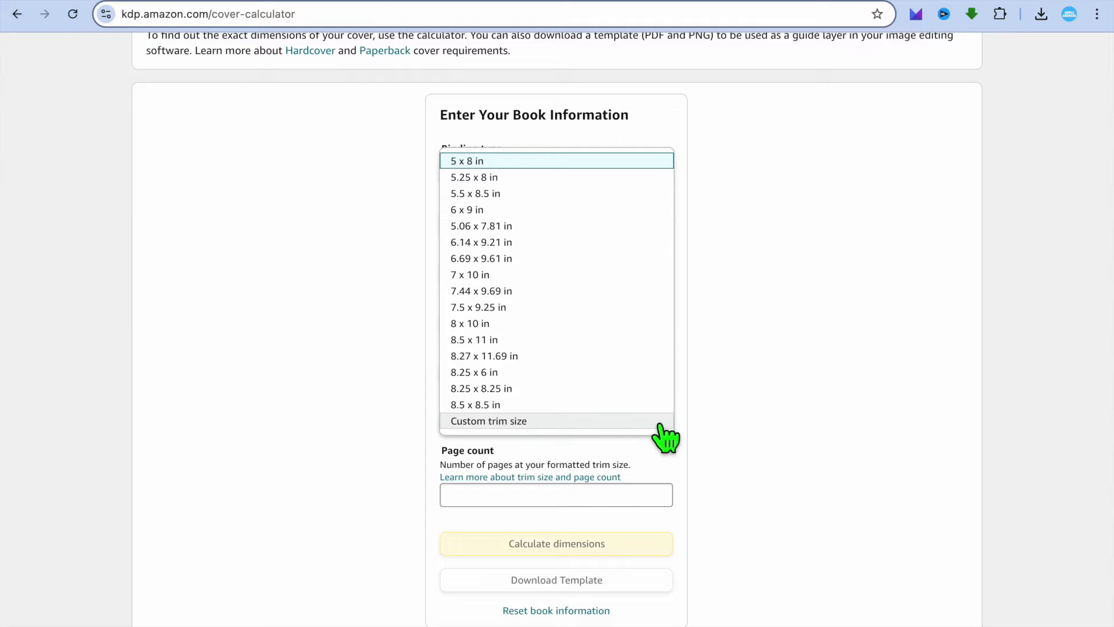
{"action": "left_click", "coordinate": [586, 339]}
Enter a page count of 30 and calculate the cover dimensions
{"action": "left_click", "coordinate": [624, 502]}
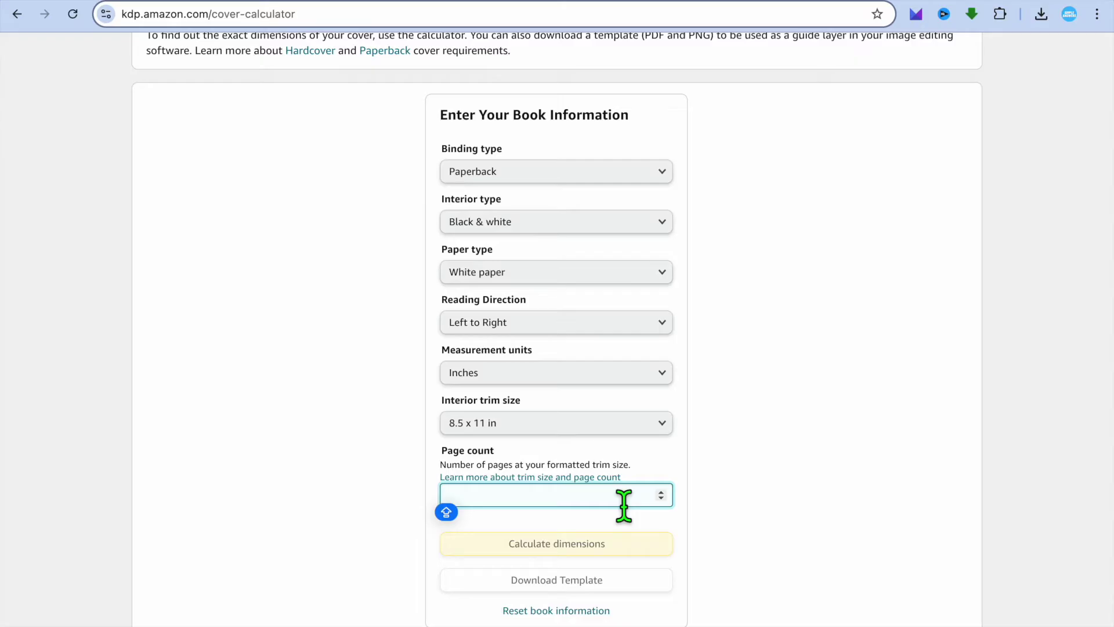
{"action": "type", "text": "30"}
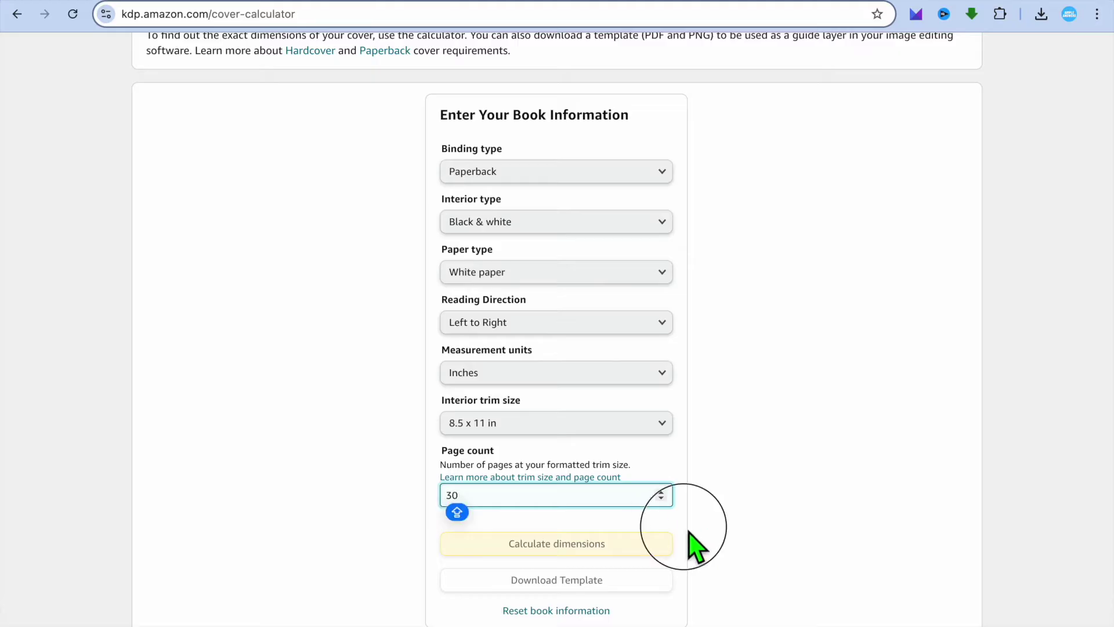
{"action": "left_click", "coordinate": [694, 547]}
{"action": "left_click", "coordinate": [646, 550]}
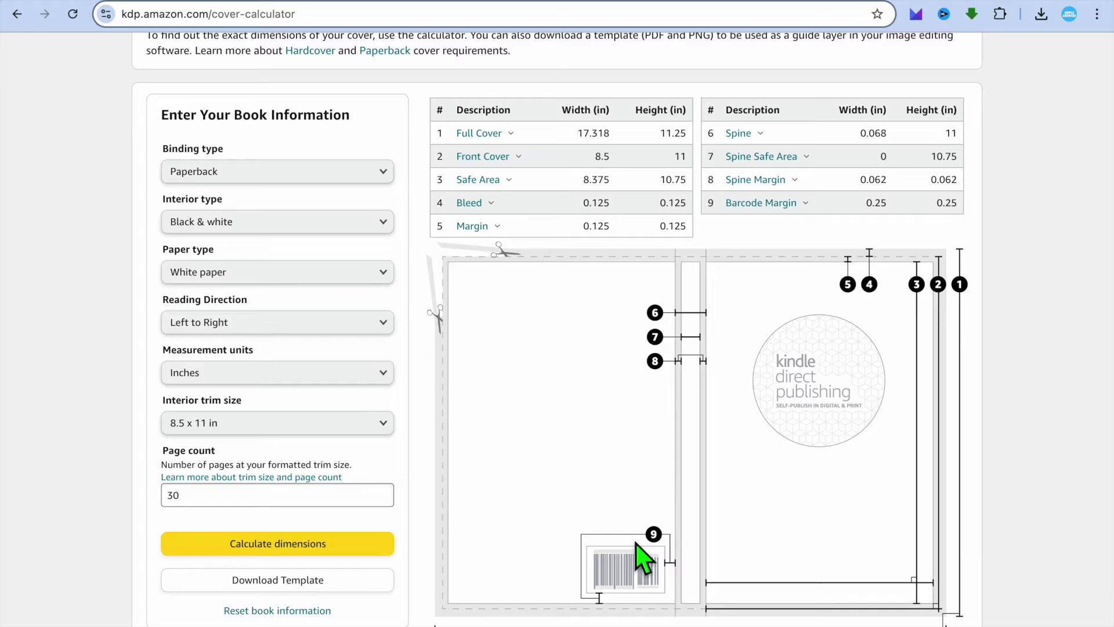
{"action": "scroll", "coordinate": [637, 544], "scroll_direction": "down", "scroll_amount": 3}
{"action": "scroll", "coordinate": [637, 545], "scroll_direction": "up", "scroll_amount": 2}
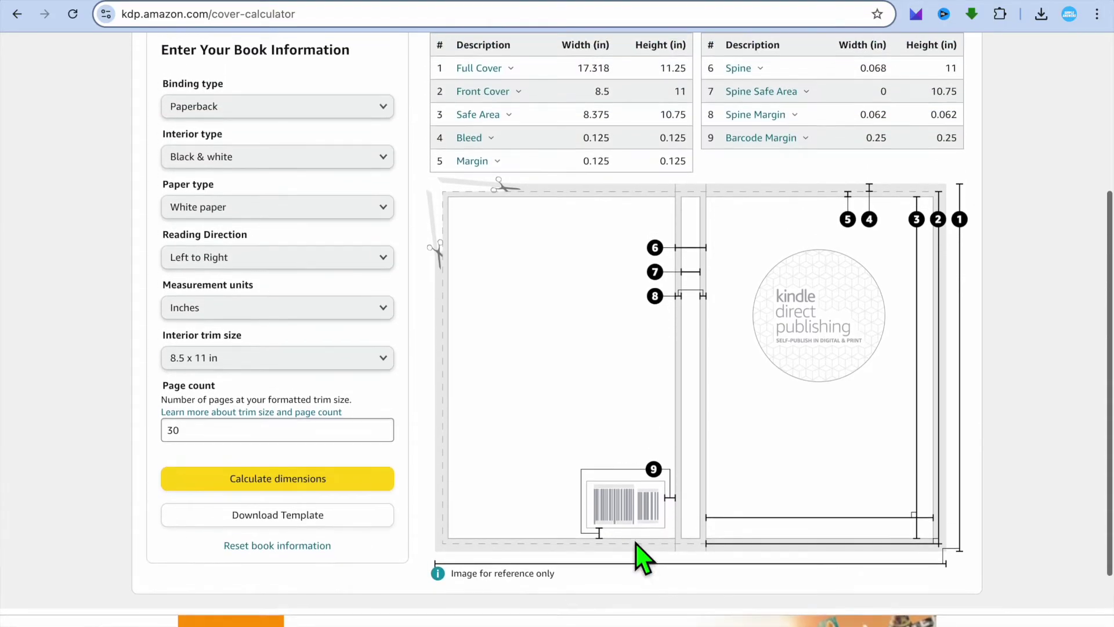
Download the cover template and open the extracted PAPERBACK_8.500x11.000_30_BW_WHITE_en_US (1) folder in a new Finder tab
{"action": "left_click", "coordinate": [325, 514]}
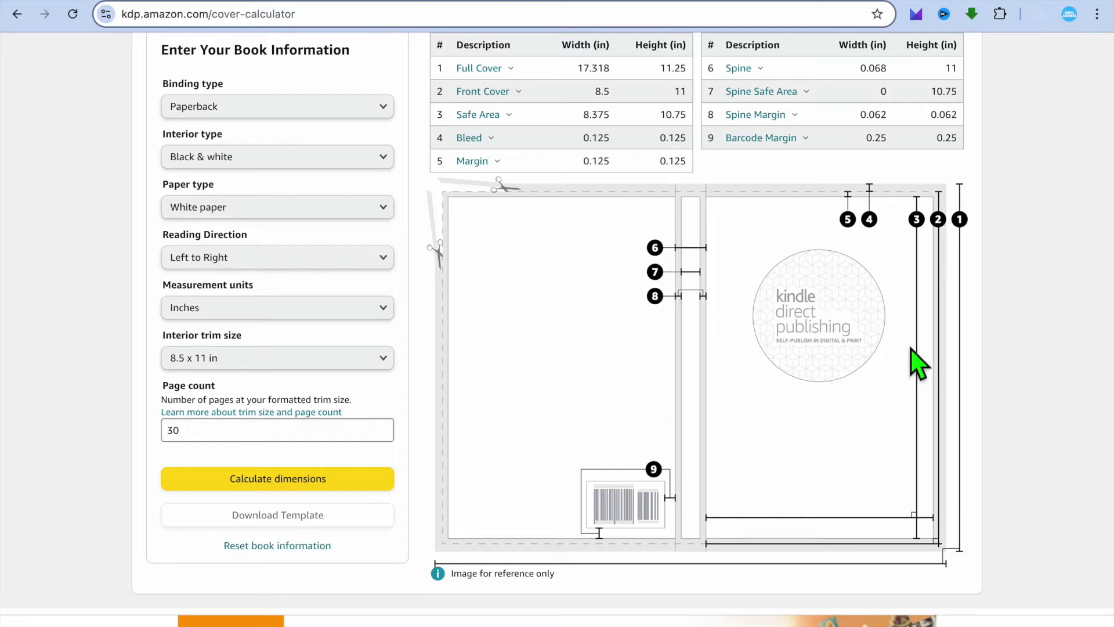
{"action": "left_click", "coordinate": [1047, 22]}
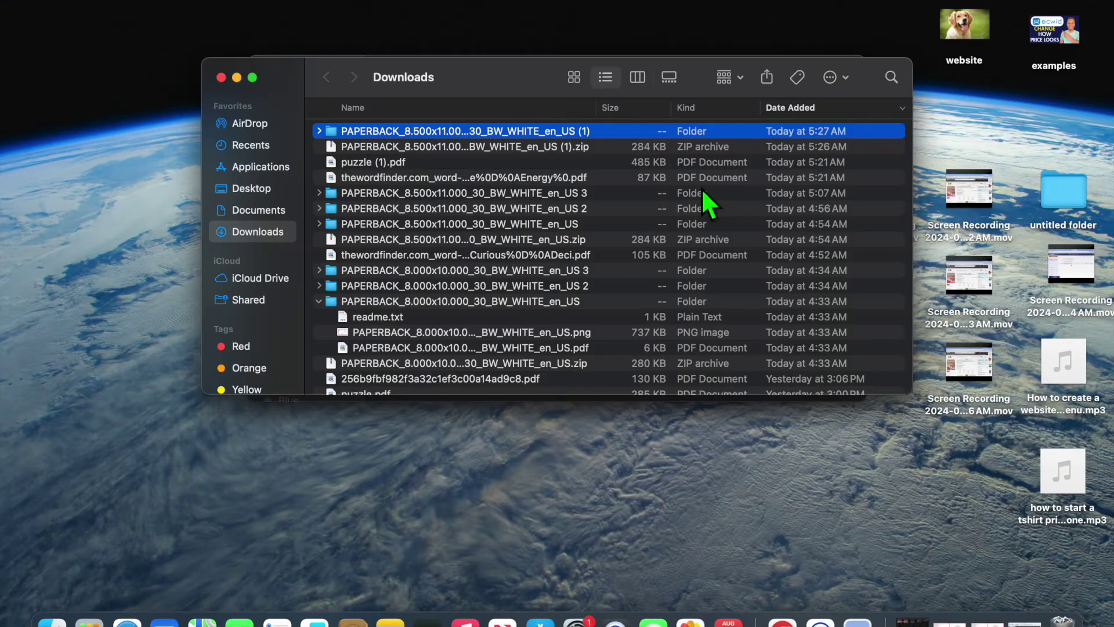
{"action": "right_click", "coordinate": [549, 138]}
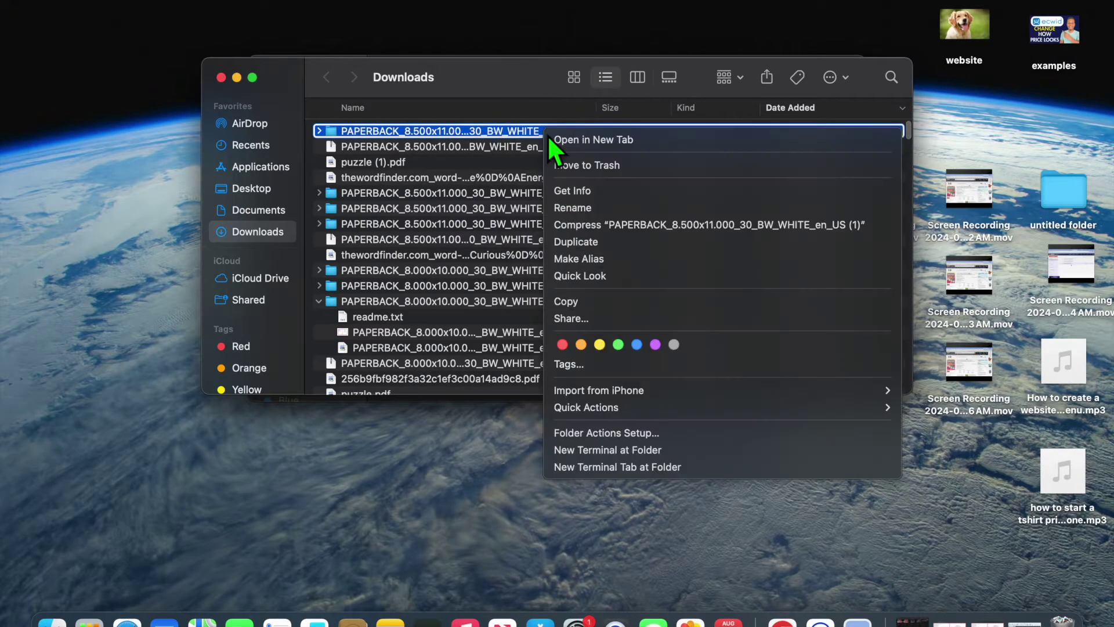
{"action": "left_click", "coordinate": [586, 144]}
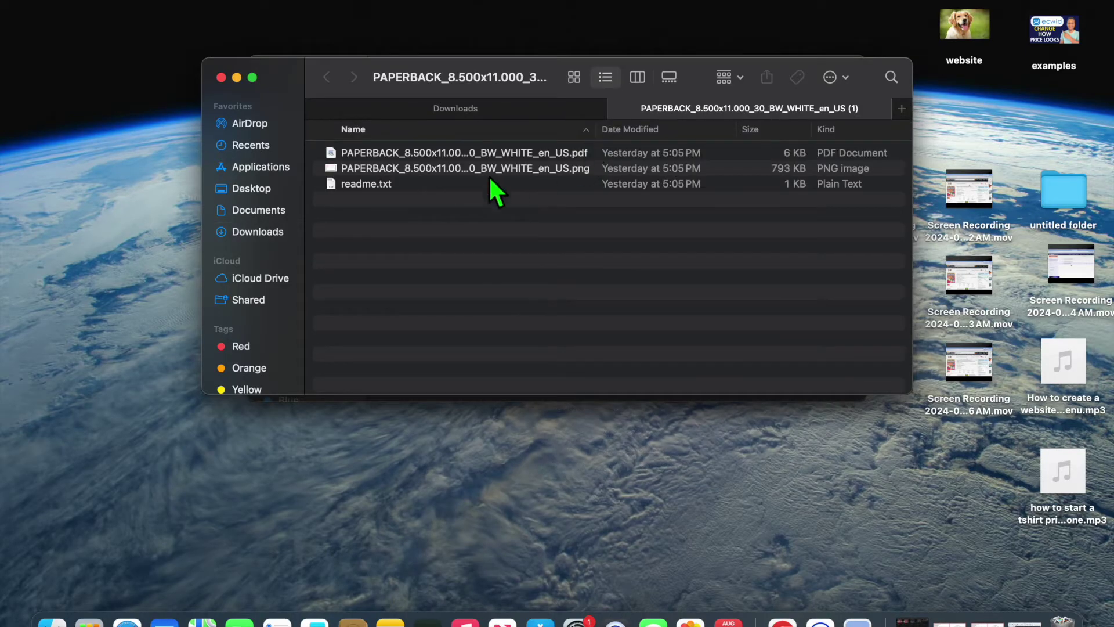
Open the PNG version of the cover template and examine its overall dimensions in millimetres
{"action": "left_click", "coordinate": [463, 169]}
{"action": "right_click", "coordinate": [463, 170]}
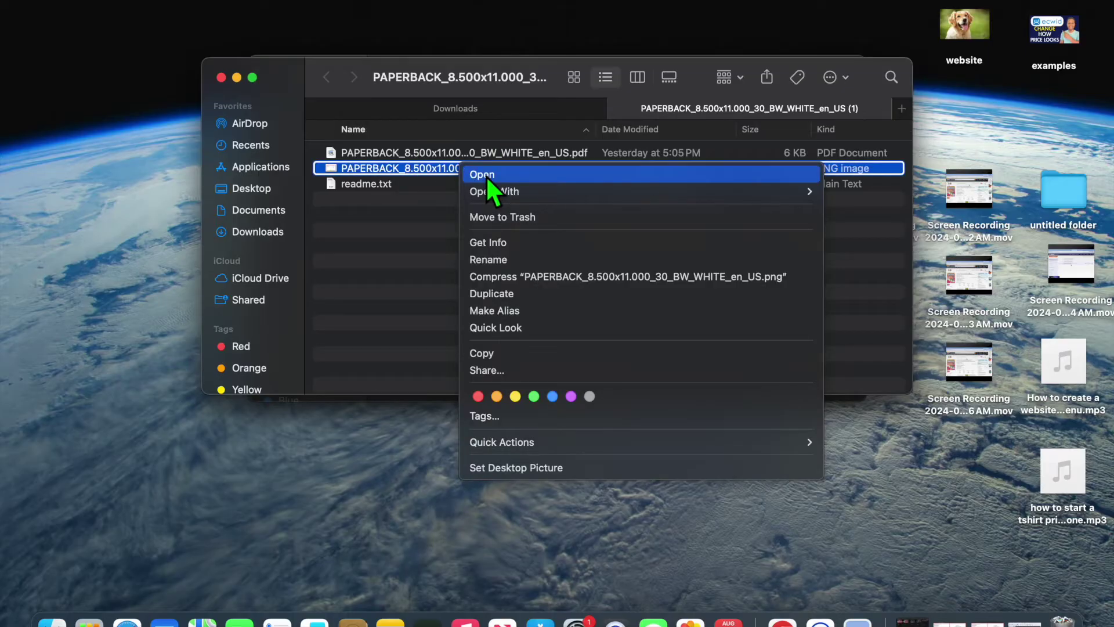
{"action": "left_click", "coordinate": [485, 175]}
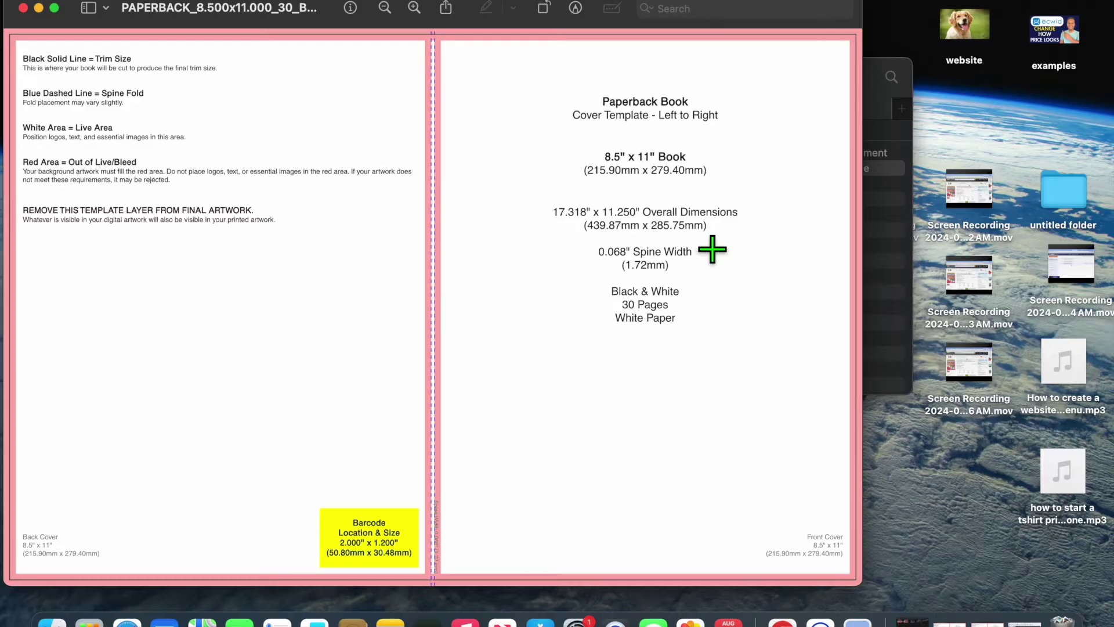
{"action": "left_click_drag", "start_coordinate": [584, 223], "coordinate": [651, 182]}
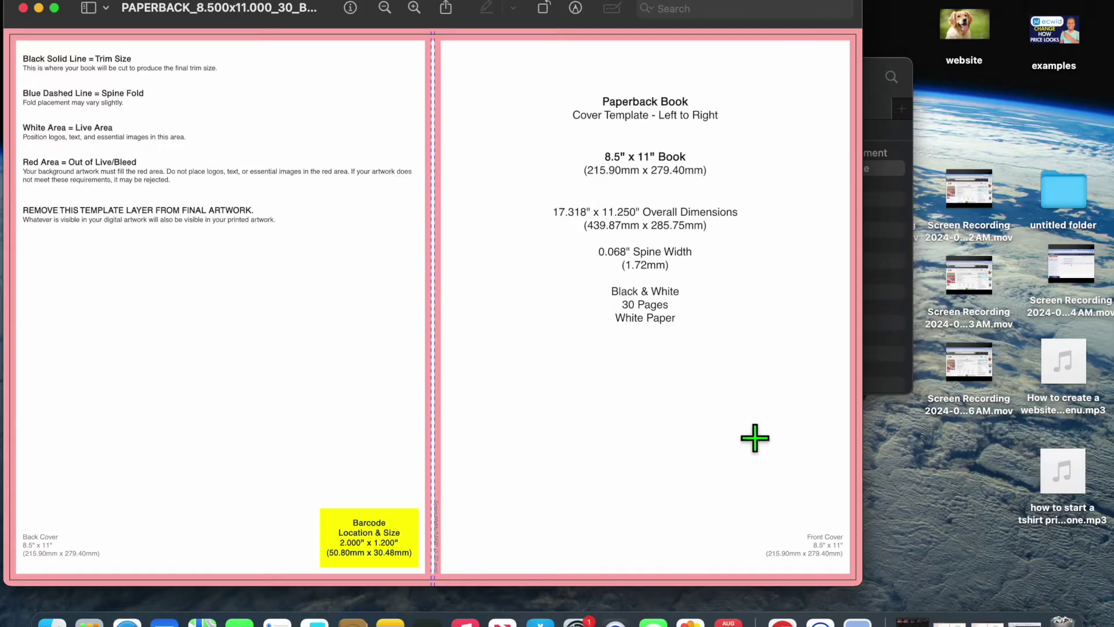
Switch to Canva in the browser and create a new custom-size design of 439.87 x 285.75 mm
{"action": "left_click", "coordinate": [782, 622]}
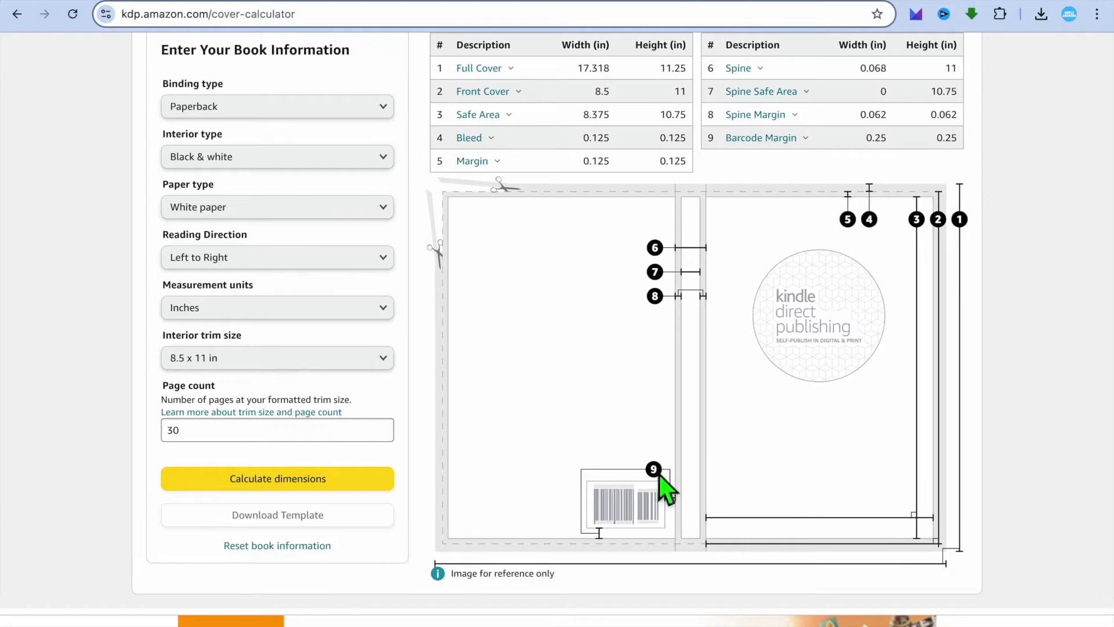
{"action": "left_click", "coordinate": [45, 12]}
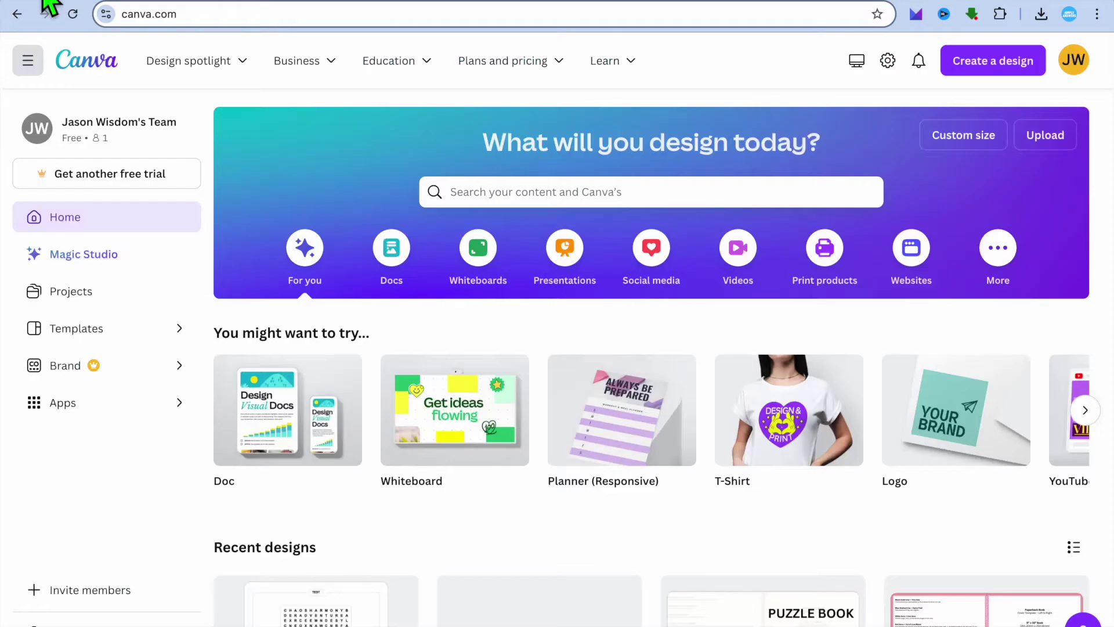
{"action": "left_click", "coordinate": [962, 152]}
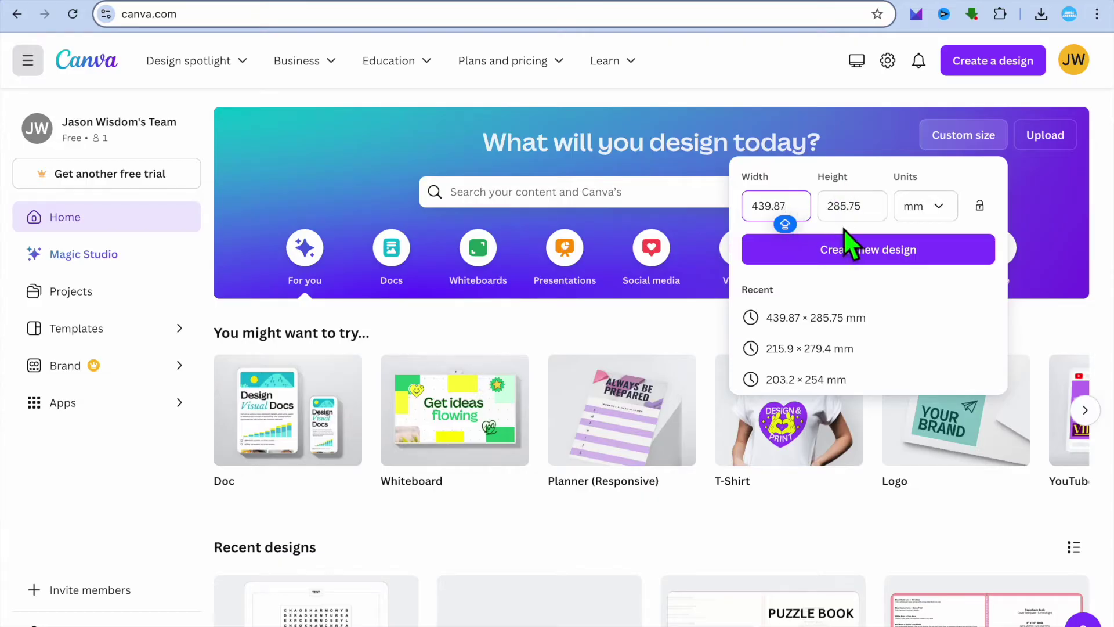
{"action": "left_click", "coordinate": [939, 208]}
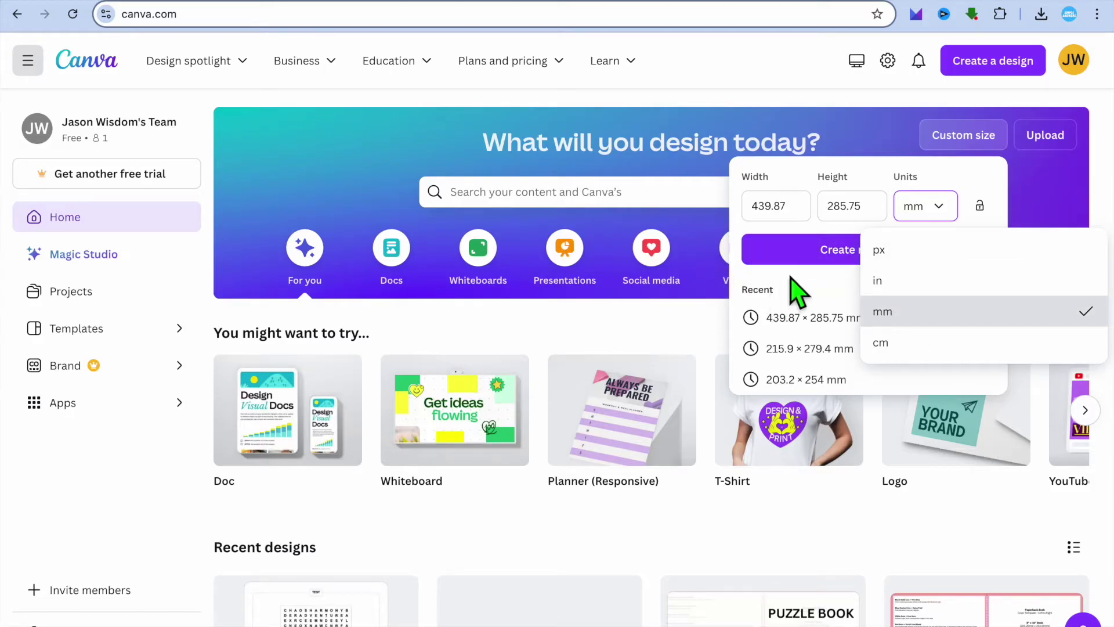
{"action": "left_click", "coordinate": [801, 253]}
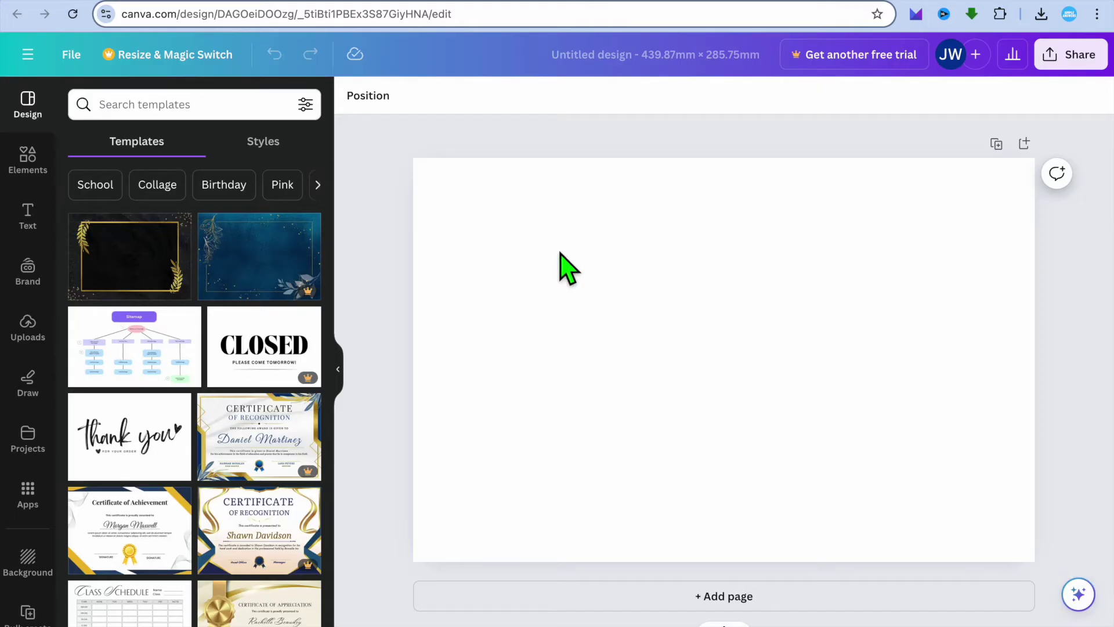
Place the already uploaded paperback cover template image on the blank page, enlarged to cover the whole page
{"action": "left_click", "coordinate": [26, 337]}
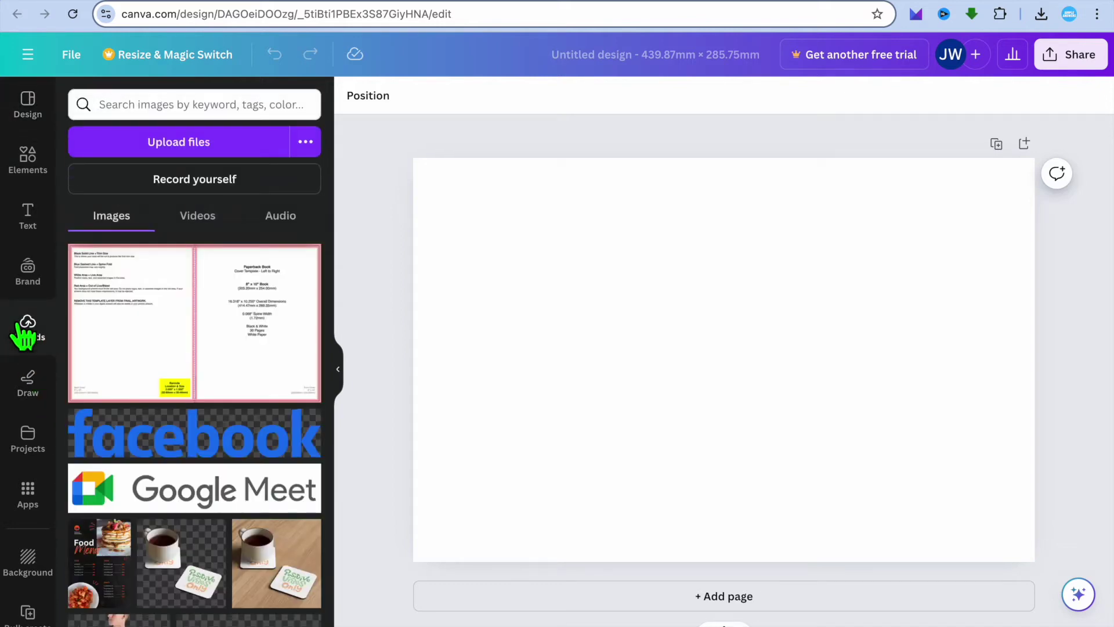
{"action": "left_click", "coordinate": [186, 144]}
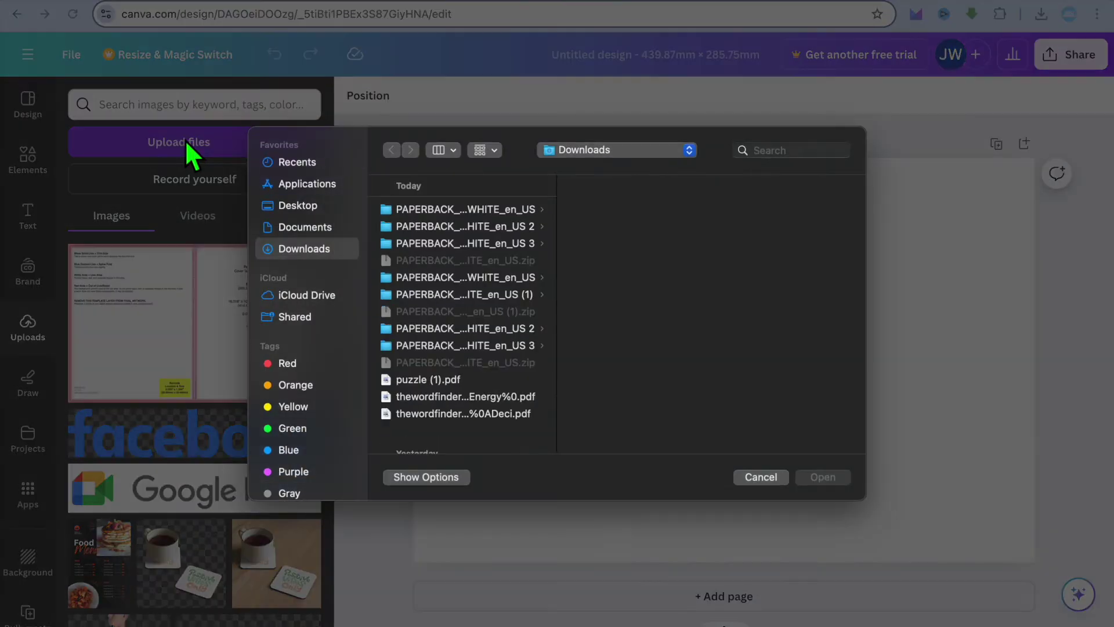
{"action": "left_click", "coordinate": [463, 212]}
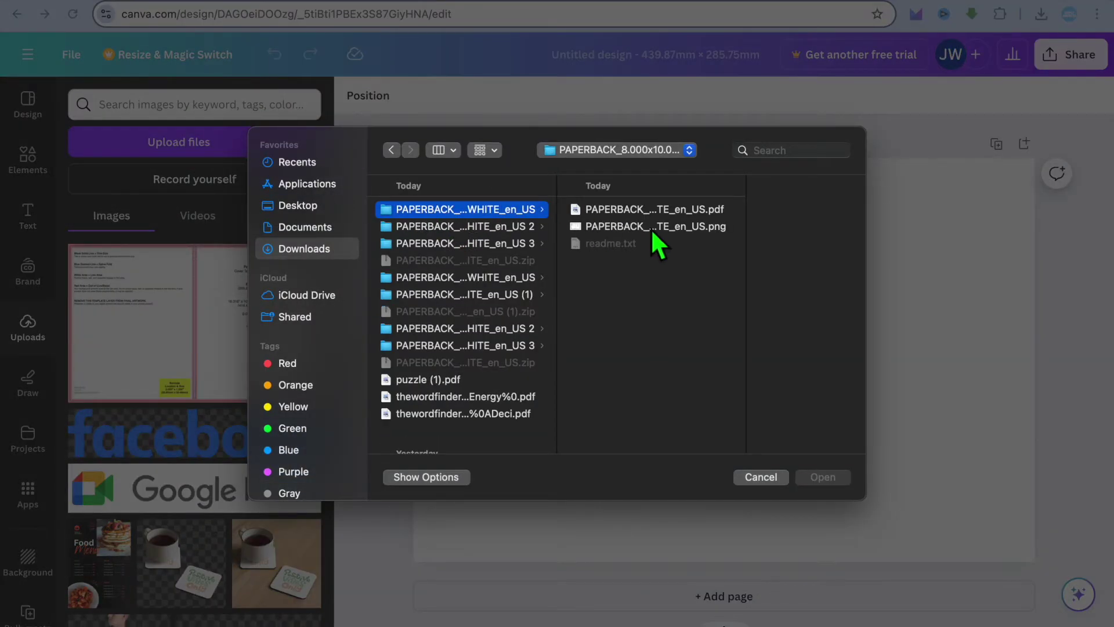
{"action": "left_click", "coordinate": [760, 476]}
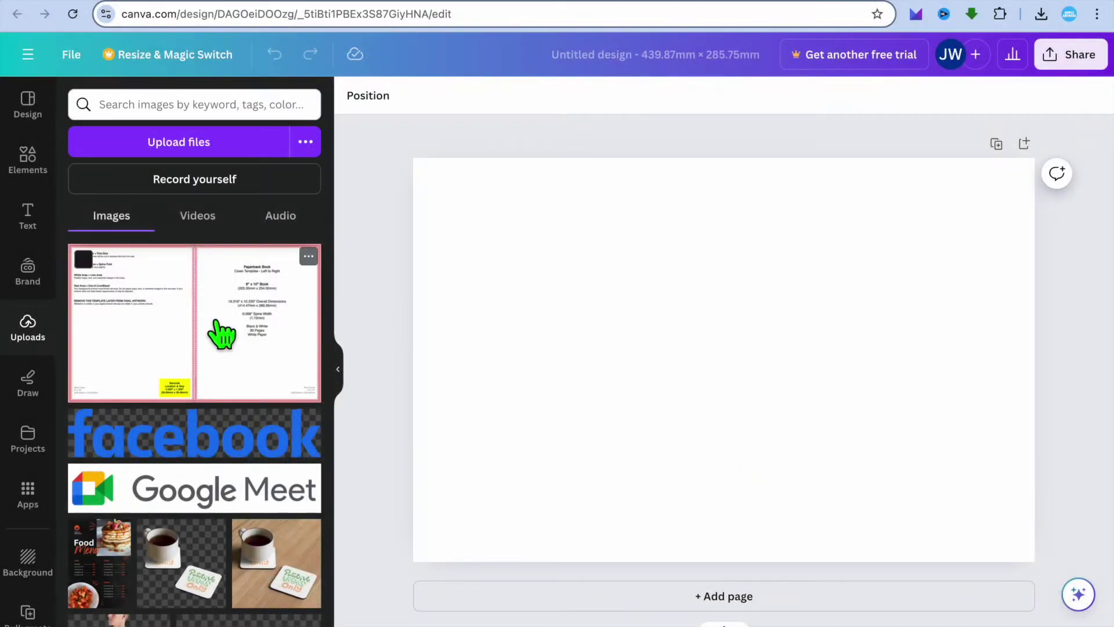
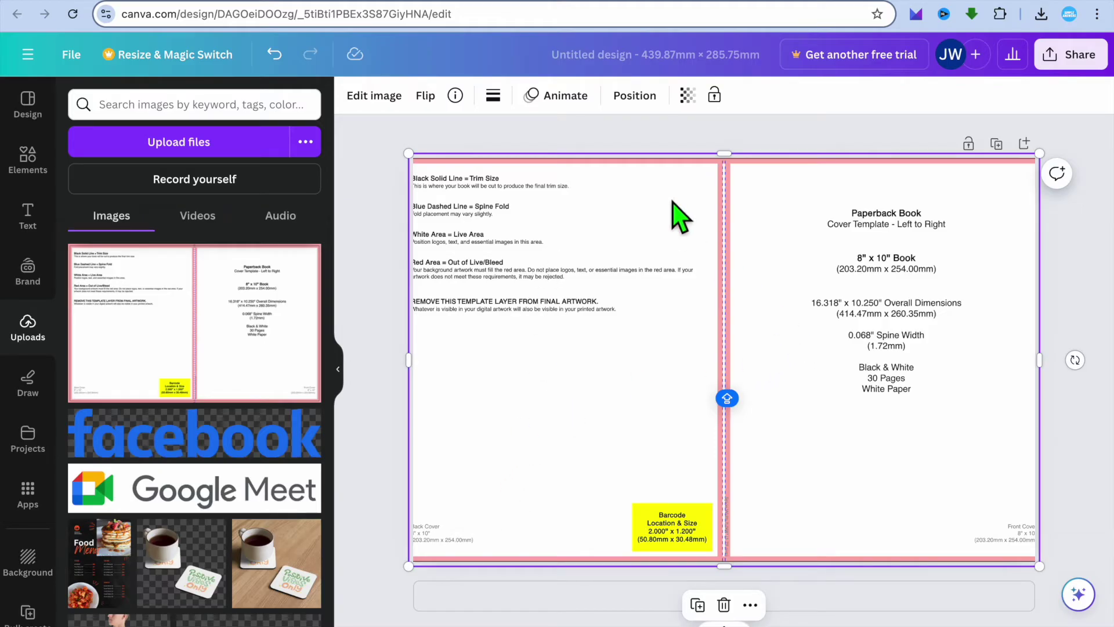
Set the transparency of the cover template image to 25
{"action": "left_click", "coordinate": [689, 95]}
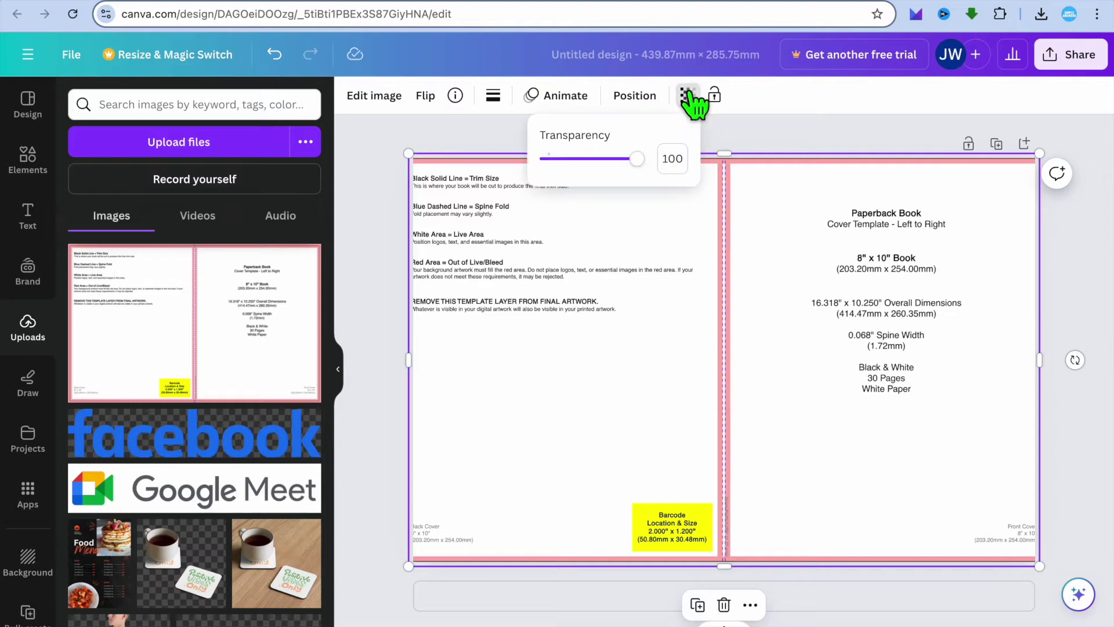
{"action": "left_click_drag", "start_coordinate": [636, 159], "coordinate": [568, 157]}
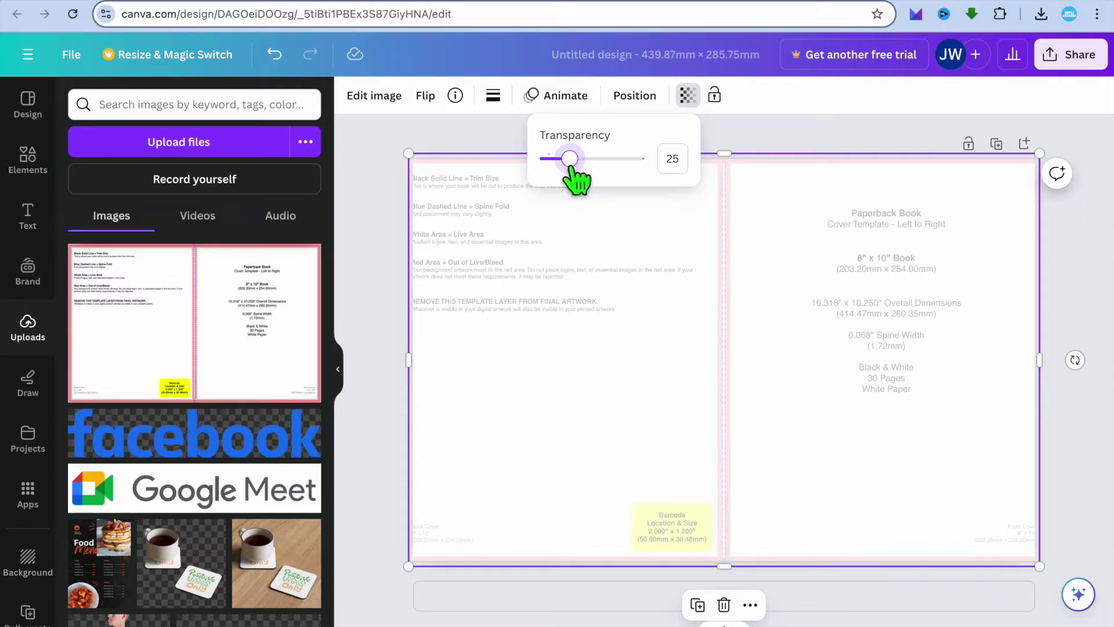
{"action": "left_click", "coordinate": [636, 264]}
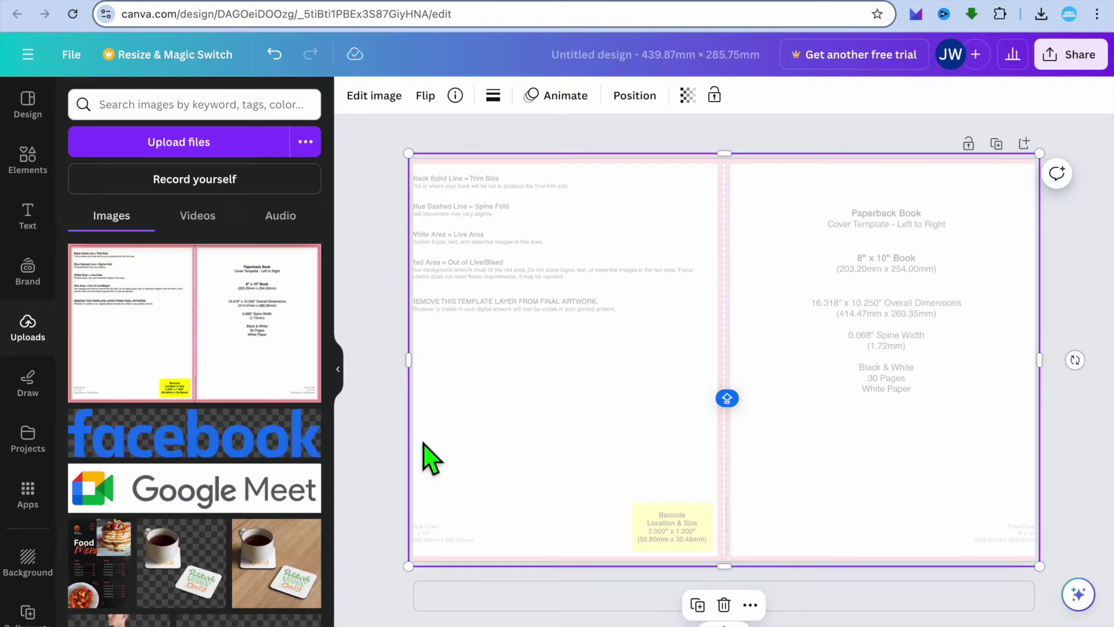
Add a heading reading PUZZLE BOOK in the upper part of the front cover, scaled to font size 74.6
{"action": "left_click", "coordinate": [26, 219]}
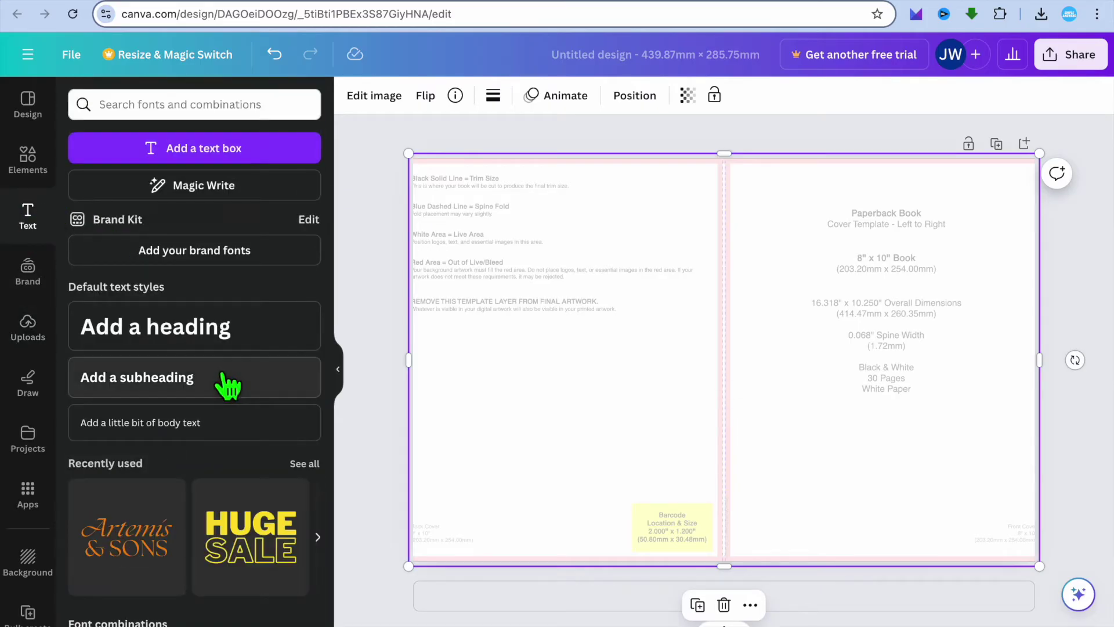
{"action": "left_click", "coordinate": [195, 331]}
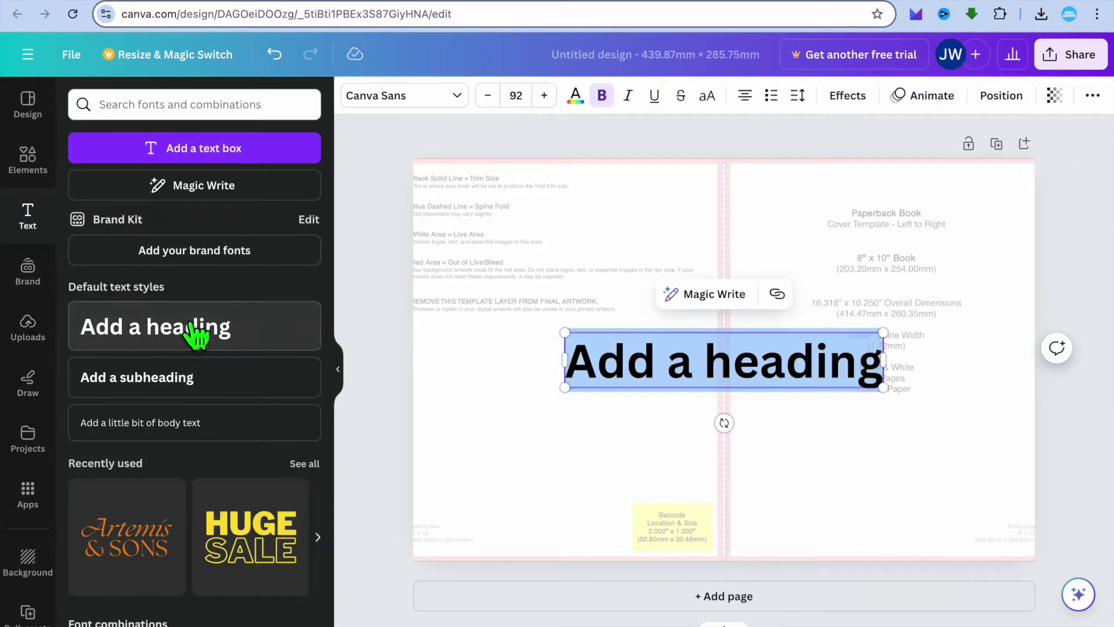
{"action": "left_click", "coordinate": [510, 391]}
{"action": "left_click_drag", "start_coordinate": [651, 366], "coordinate": [858, 267]}
{"action": "left_click_drag", "start_coordinate": [925, 293], "coordinate": [900, 226]}
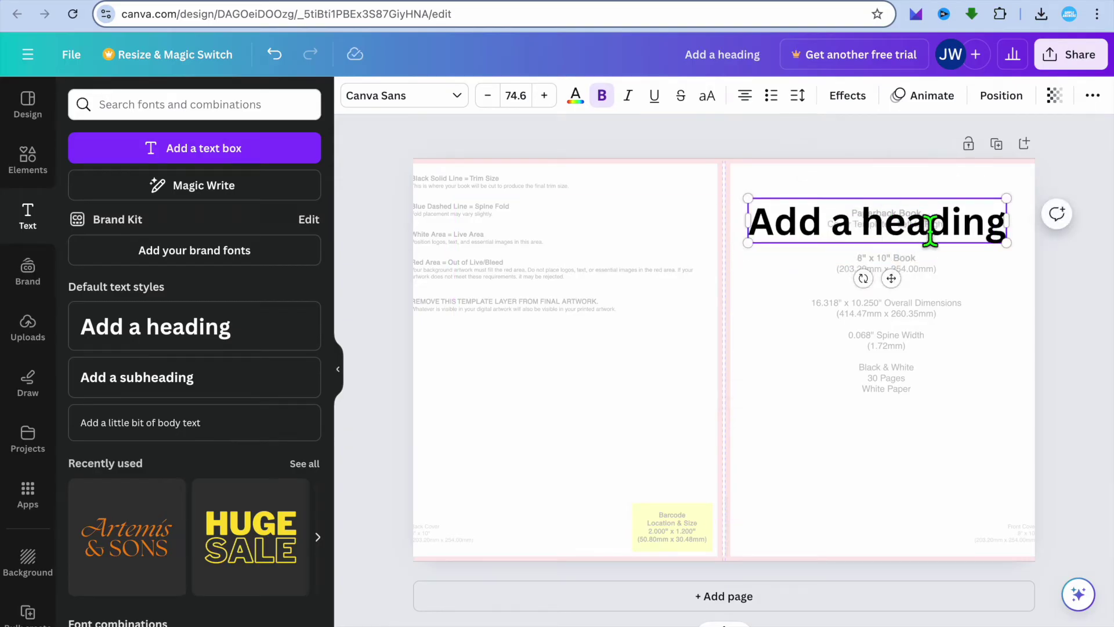
{"action": "left_click", "coordinate": [768, 223]}
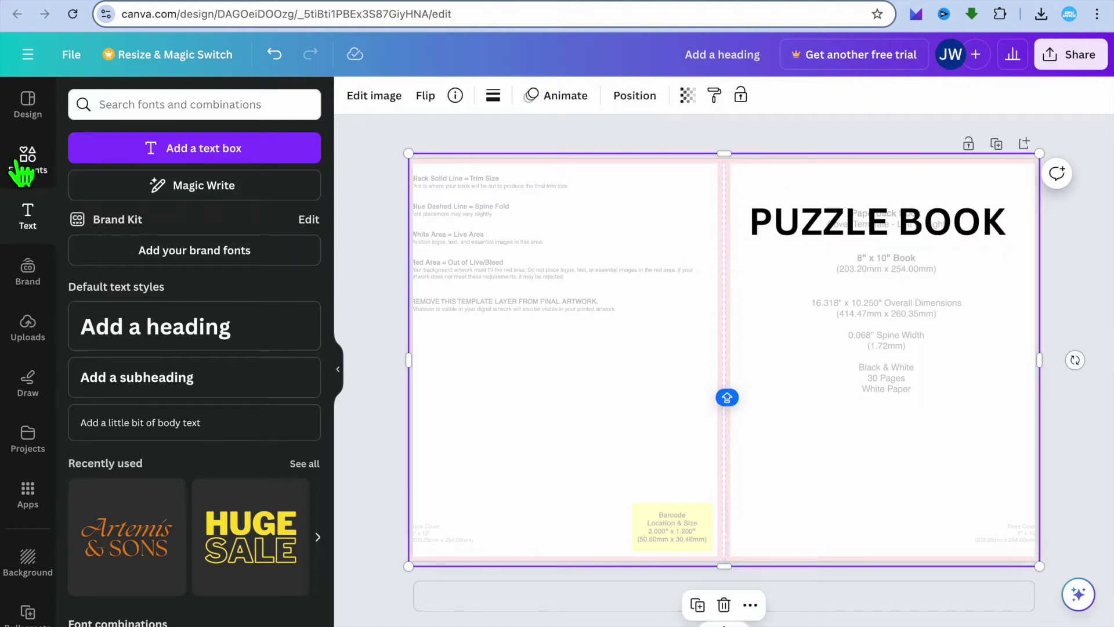
Add the four-color jigsaw graphic from a PUZZLE BOOK elements search below the front cover title, changing its blue piece to green
{"action": "left_click", "coordinate": [22, 168]}
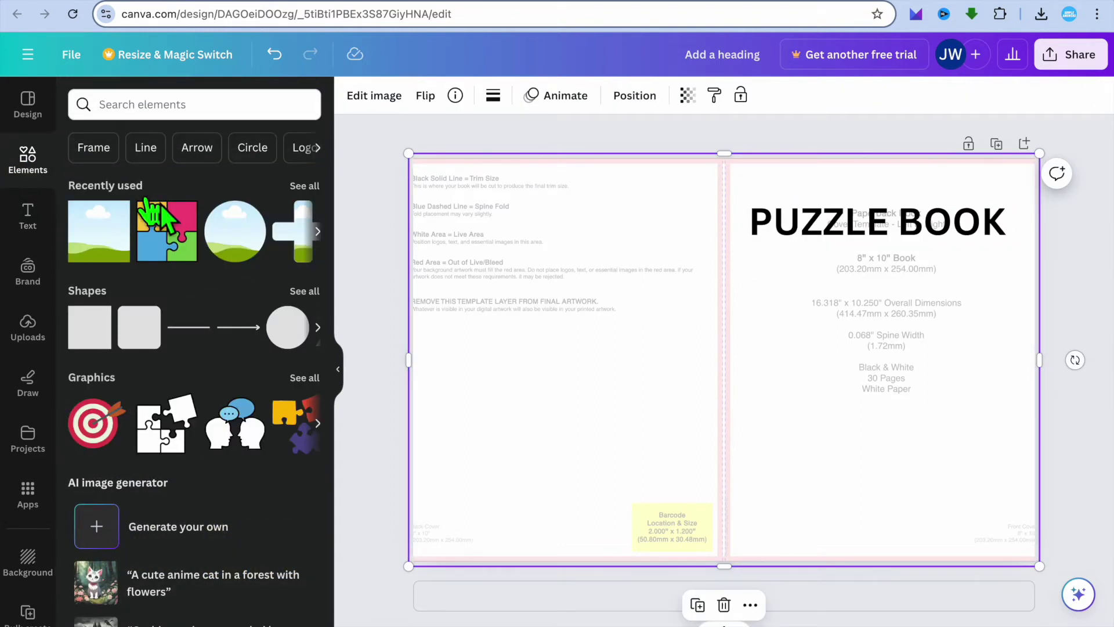
{"action": "left_click", "coordinate": [177, 110]}
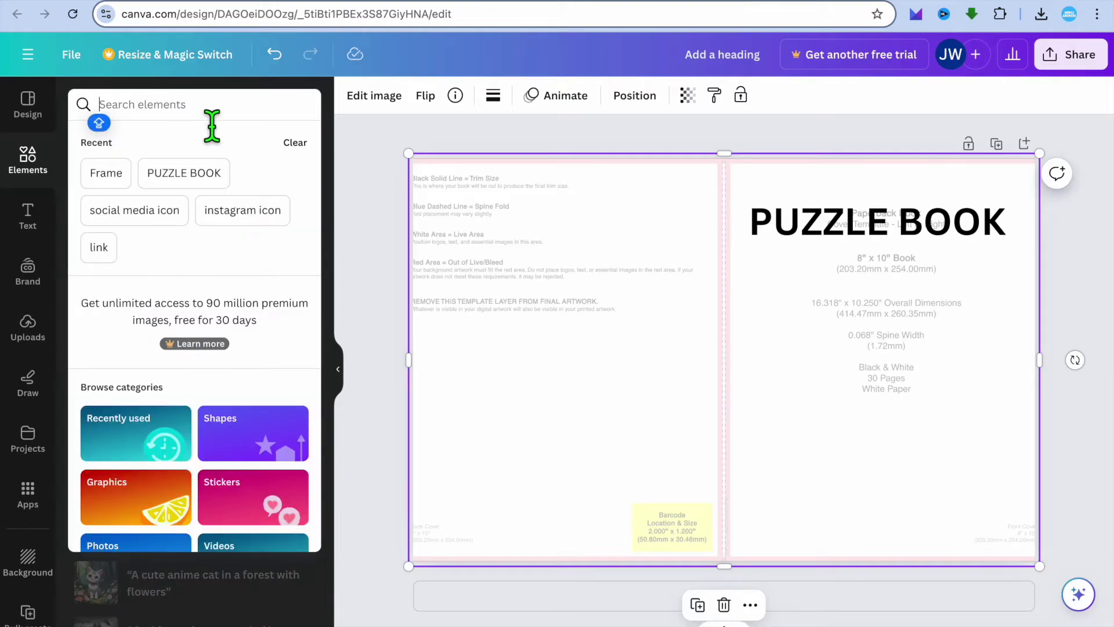
{"action": "left_click", "coordinate": [201, 178]}
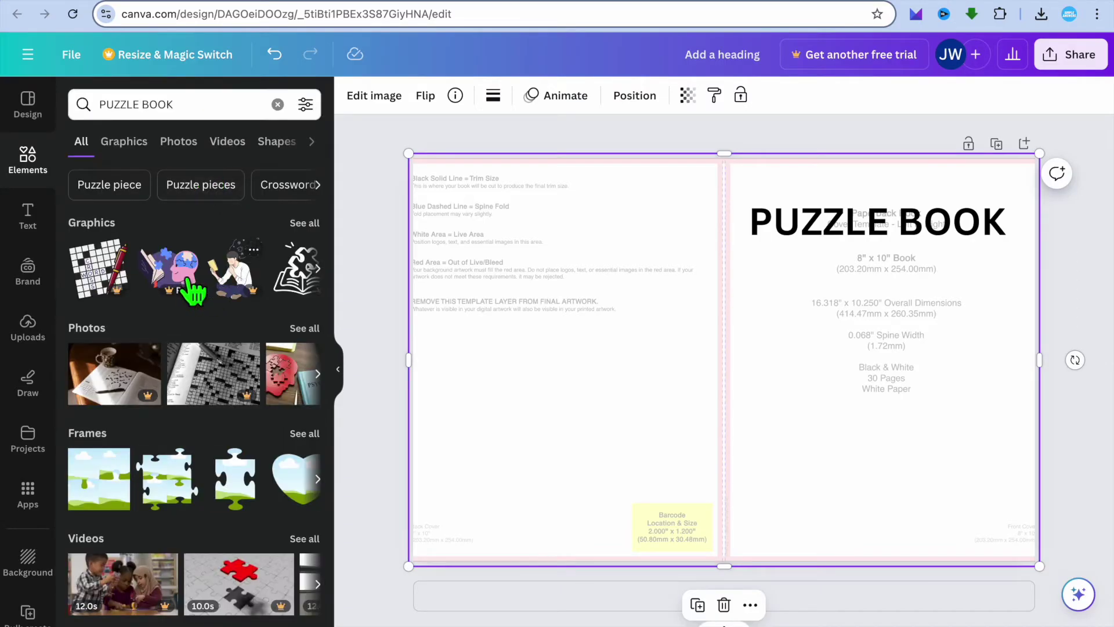
{"action": "left_click", "coordinate": [123, 142]}
{"action": "scroll", "coordinate": [219, 328], "scroll_direction": "down", "scroll_amount": 10}
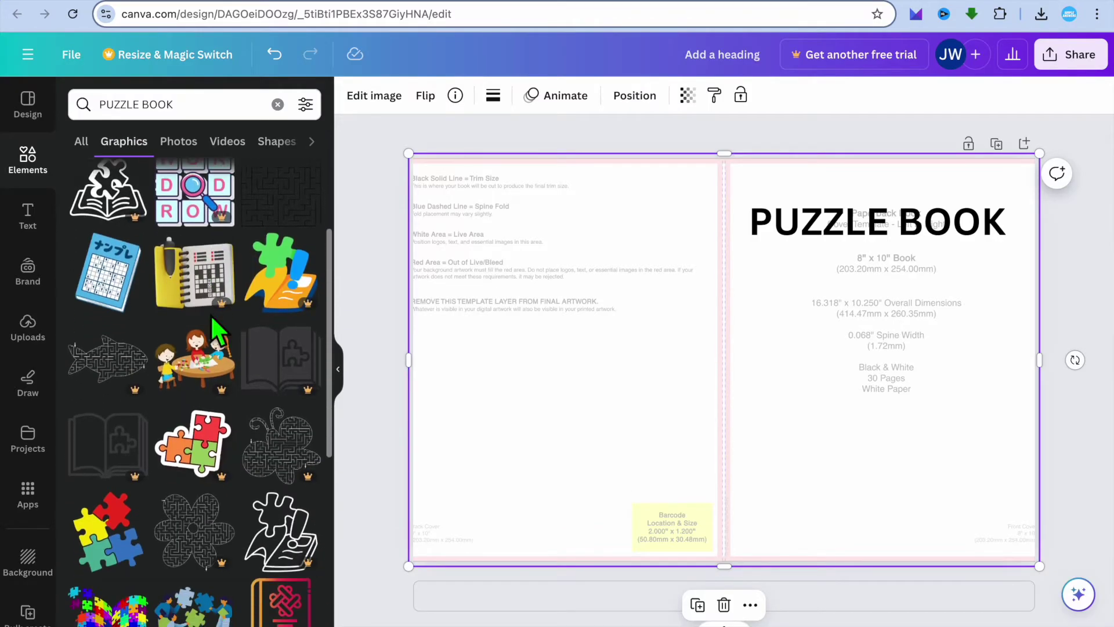
{"action": "scroll", "coordinate": [219, 325], "scroll_direction": "up", "scroll_amount": 2}
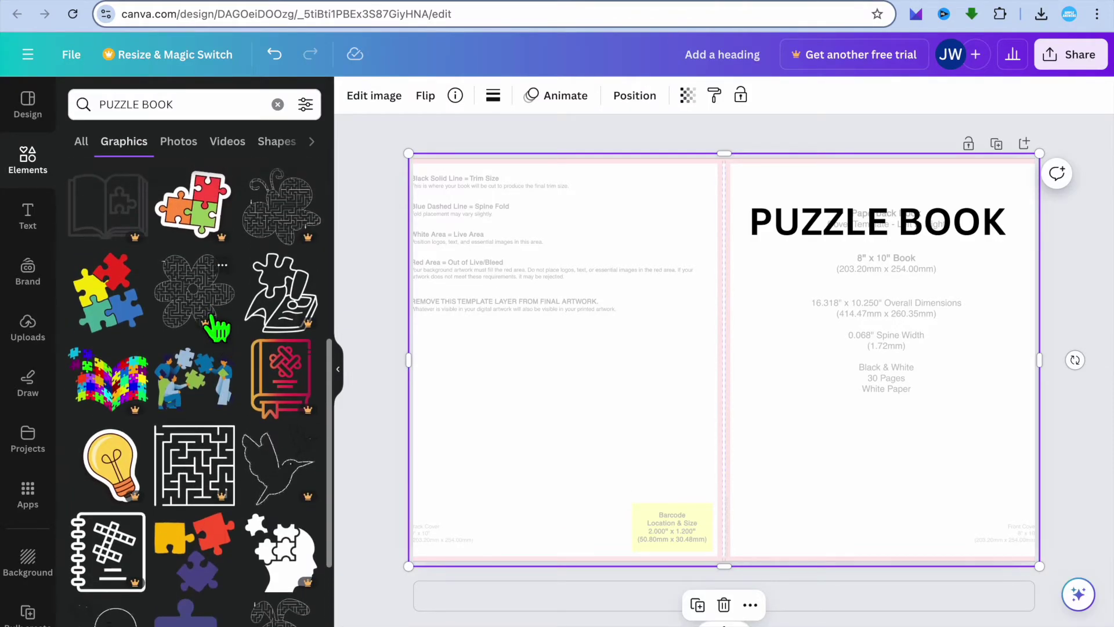
{"action": "scroll", "coordinate": [231, 393], "scroll_direction": "down", "scroll_amount": 10}
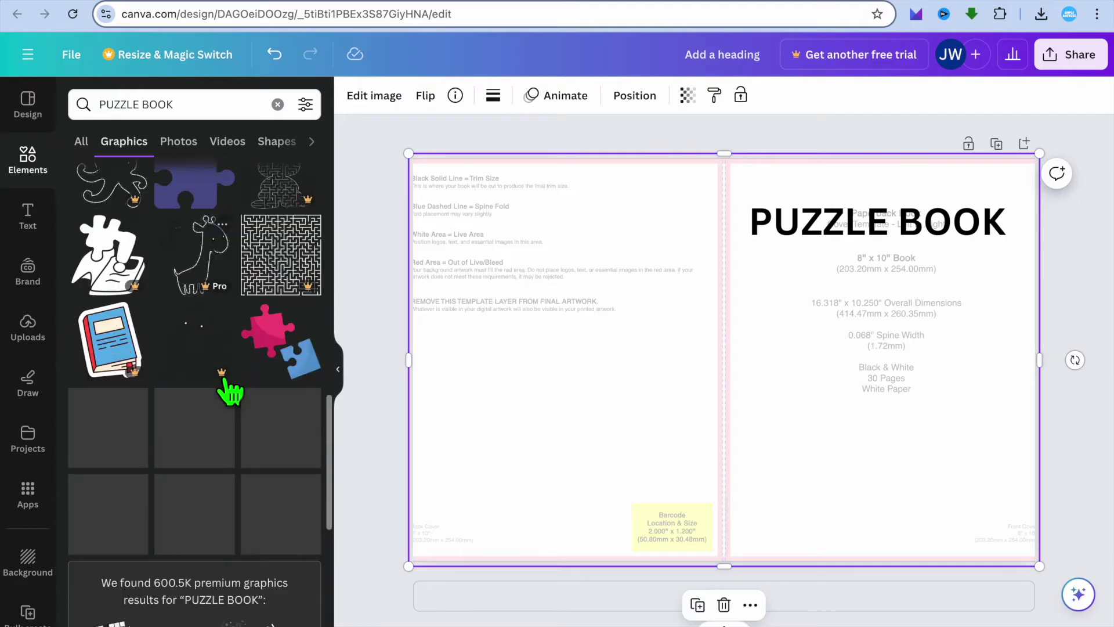
{"action": "scroll", "coordinate": [223, 377], "scroll_direction": "down", "scroll_amount": 6}
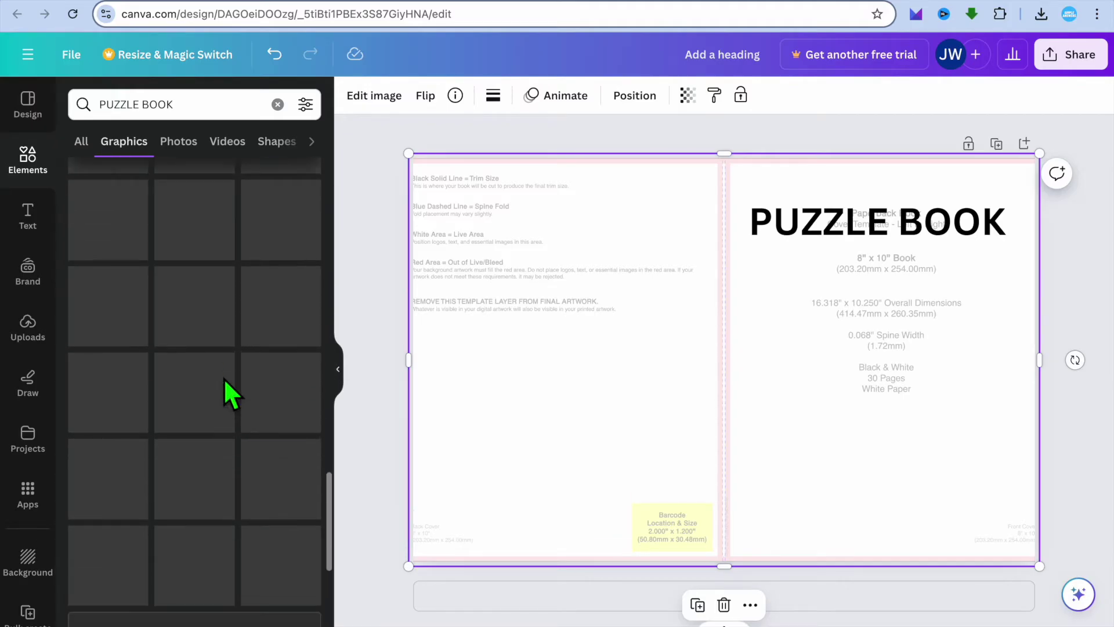
{"action": "left_click_drag", "start_coordinate": [137, 318], "coordinate": [812, 388]}
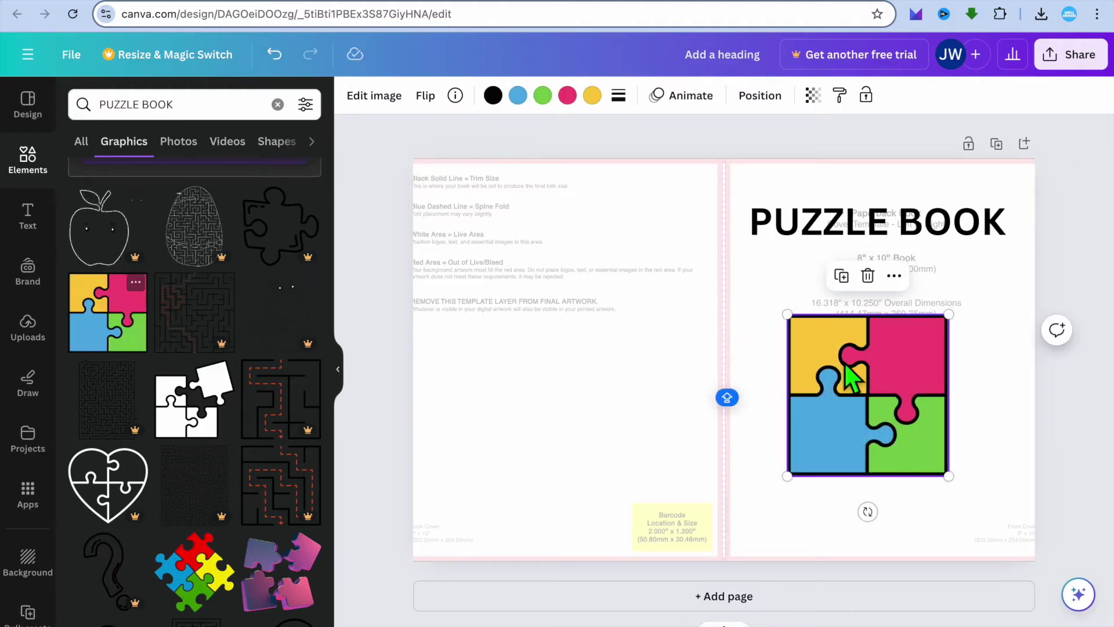
Make the cover template image fully transparent so only the title and puzzle graphic show
{"action": "left_click", "coordinate": [641, 379]}
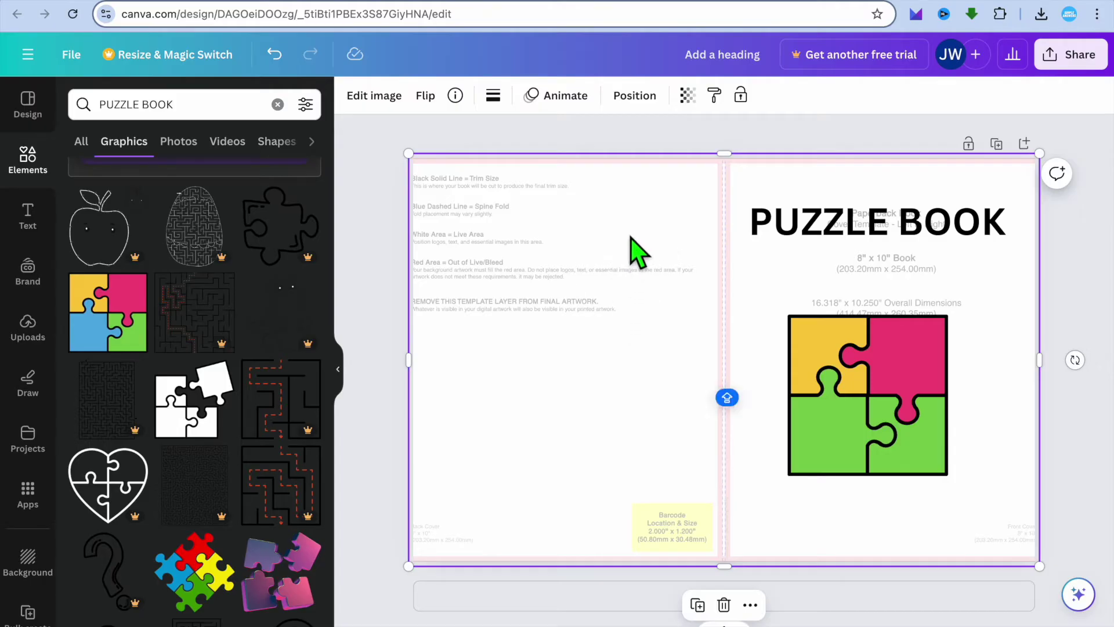
{"action": "left_click", "coordinate": [686, 96]}
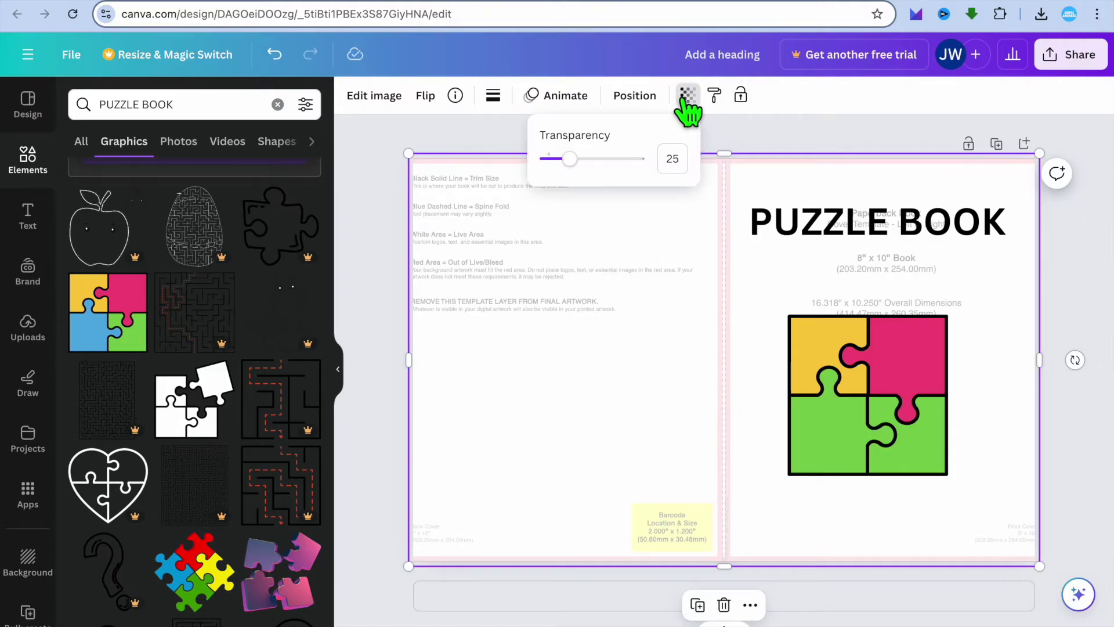
{"action": "left_click_drag", "start_coordinate": [567, 168], "coordinate": [517, 169]}
{"action": "left_click", "coordinate": [550, 280]}
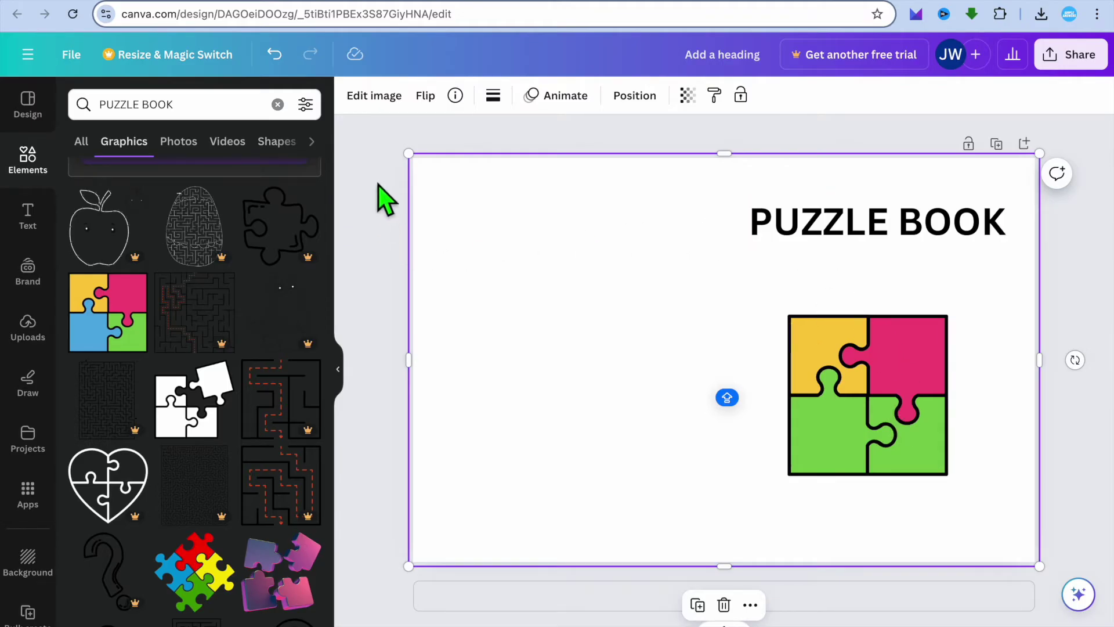
Create a new blank design from the 8.5 × 11 in Mailing Label preset for the book's interior
{"action": "left_click", "coordinate": [18, 14]}
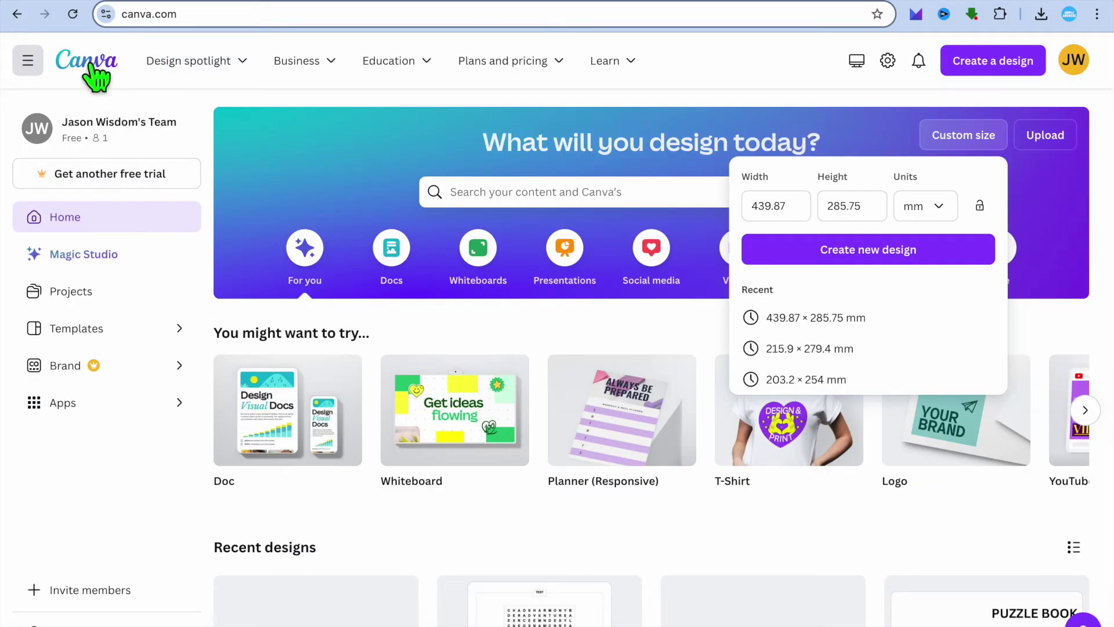
{"action": "left_click", "coordinate": [236, 131]}
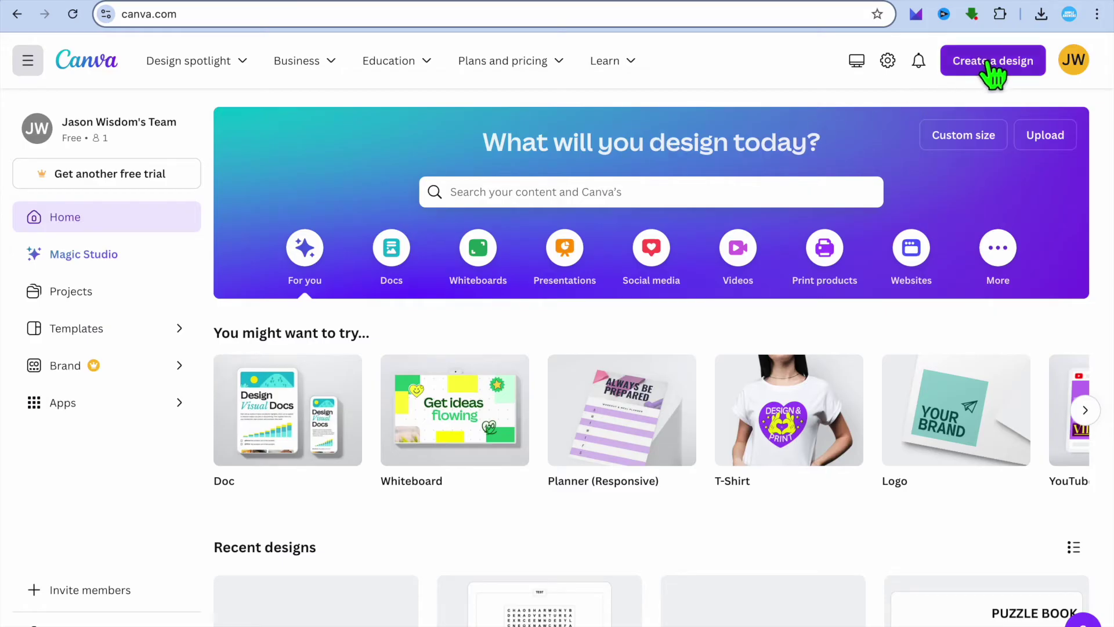
{"action": "left_click", "coordinate": [1001, 74]}
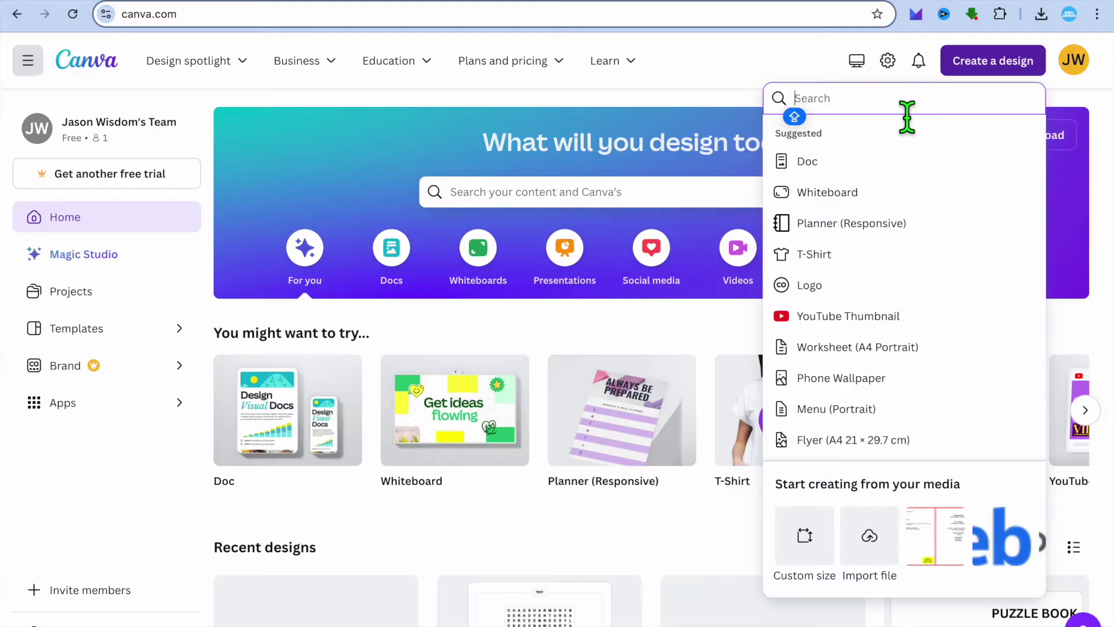
{"action": "type", "text": "8"}
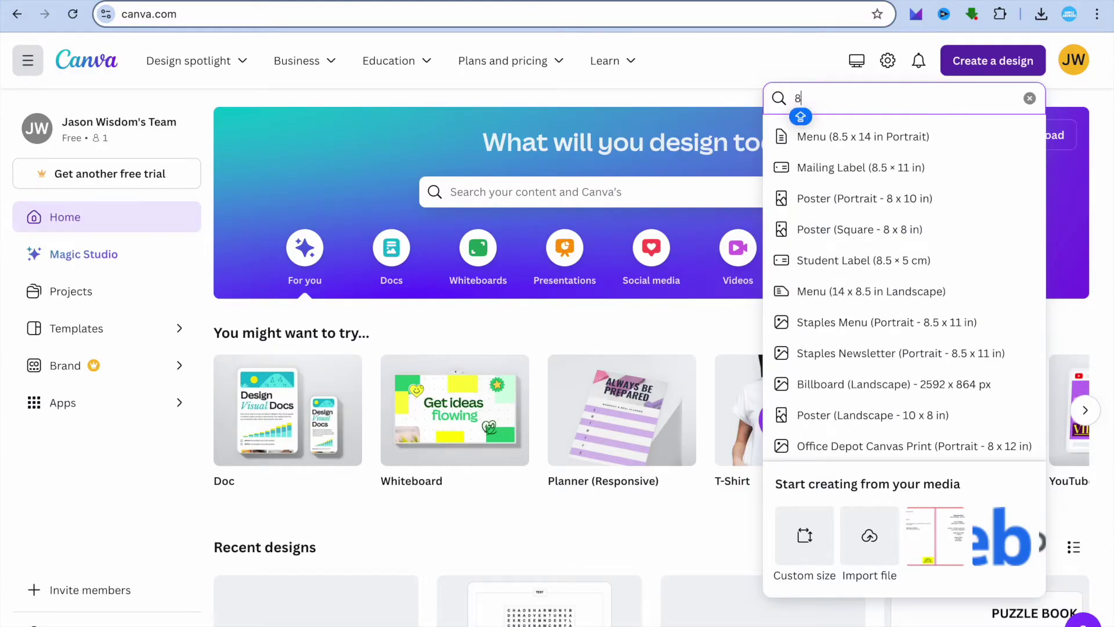
{"action": "left_click", "coordinate": [897, 139]}
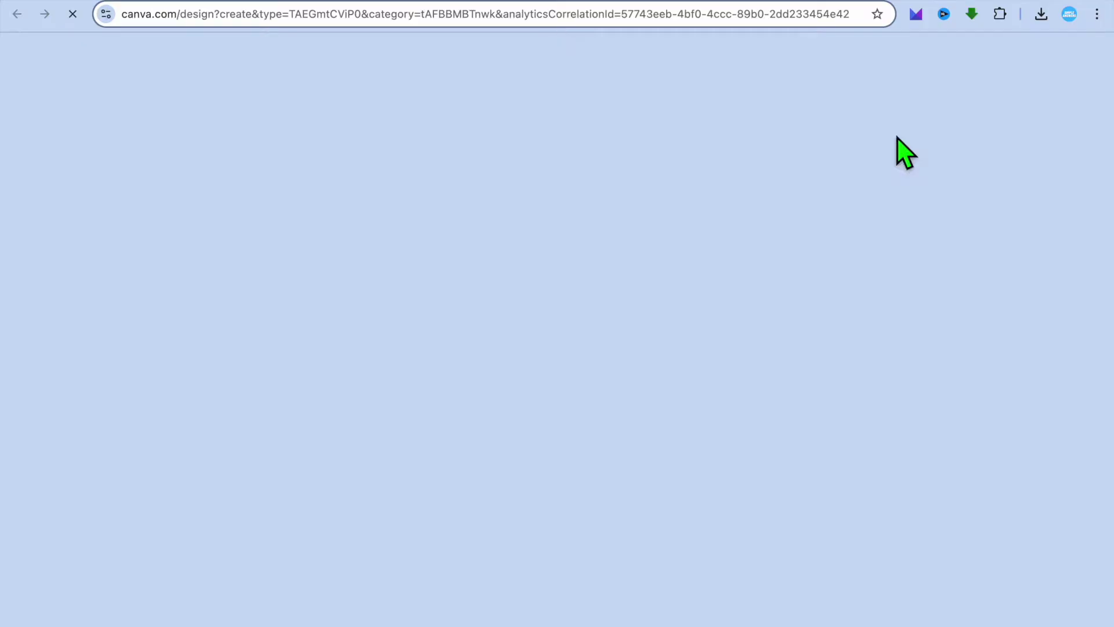
{"action": "key", "text": "super+w"}
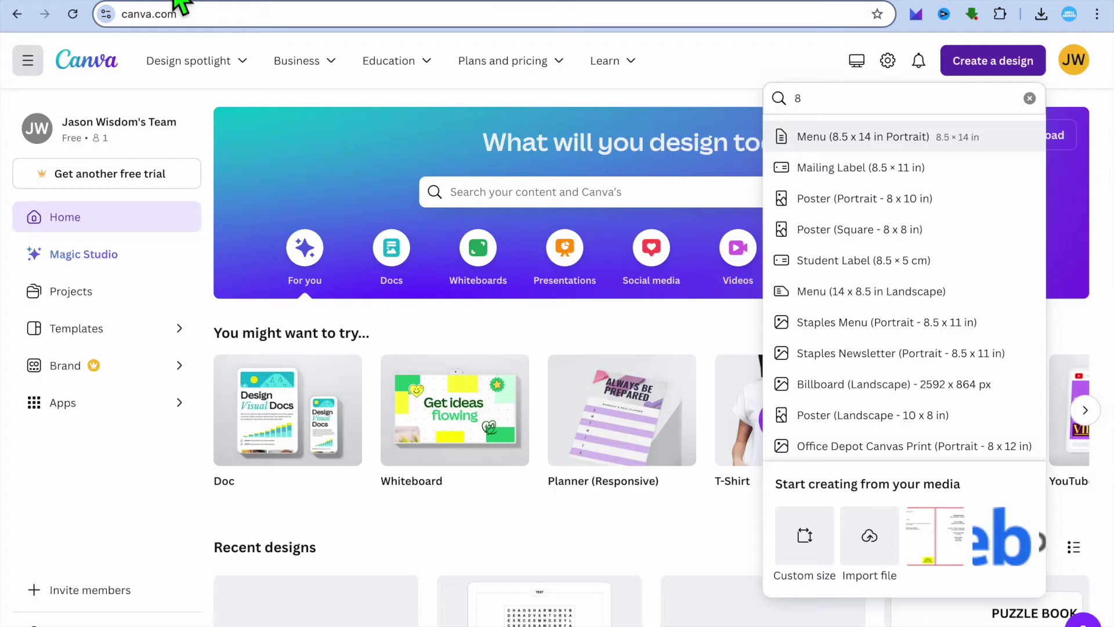
{"action": "left_click", "coordinate": [902, 171]}
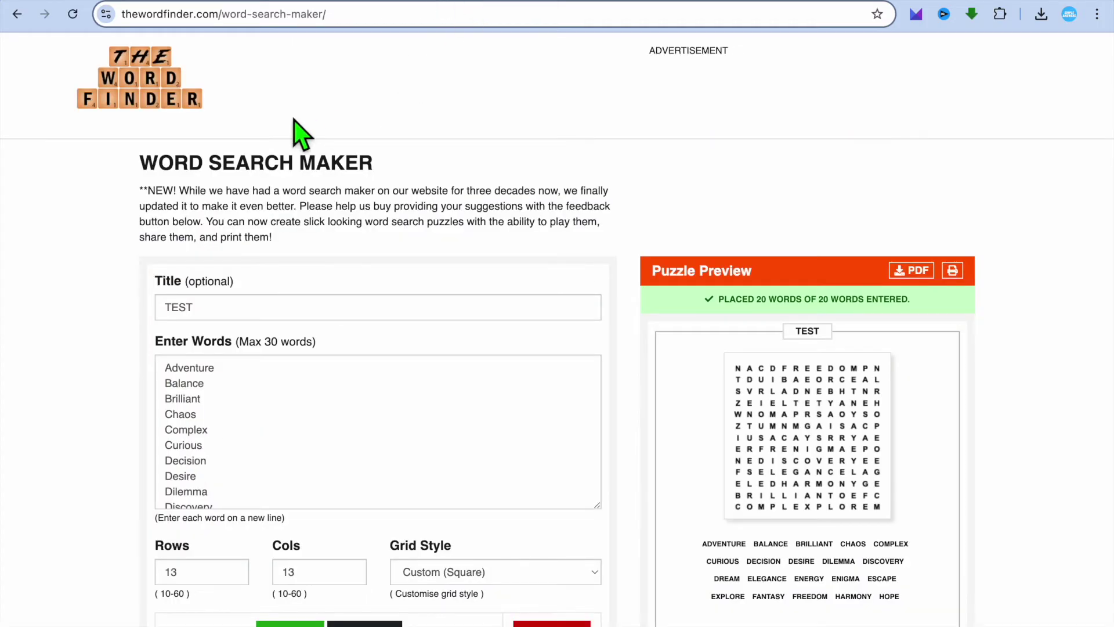
{"action": "scroll", "coordinate": [393, 236], "scroll_direction": "down", "scroll_amount": 3}
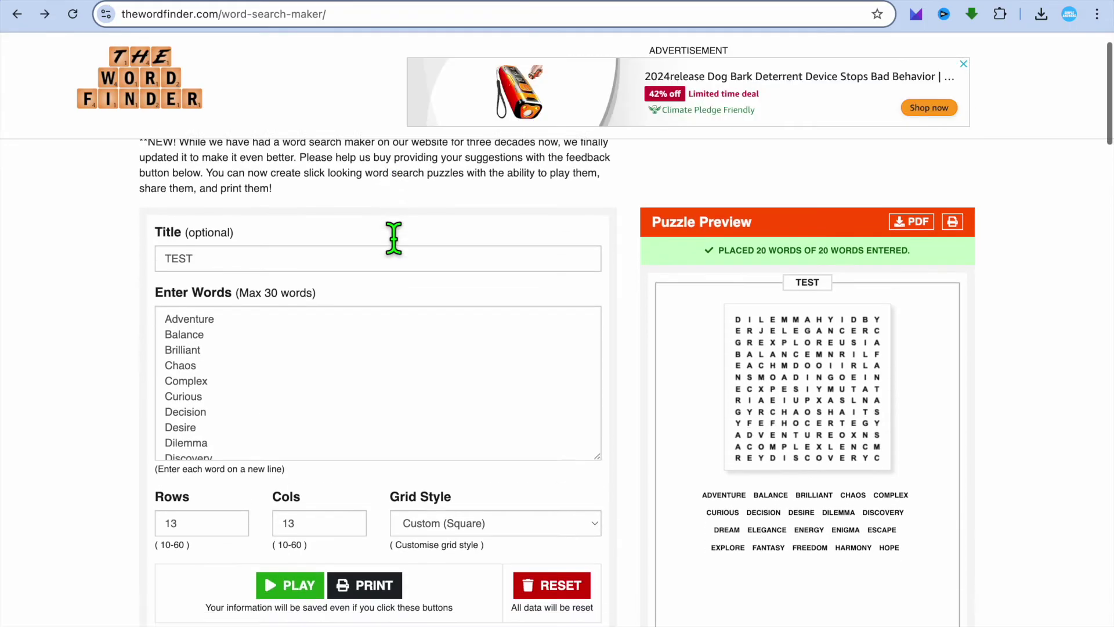
{"action": "scroll", "coordinate": [301, 400], "scroll_direction": "up", "scroll_amount": 3}
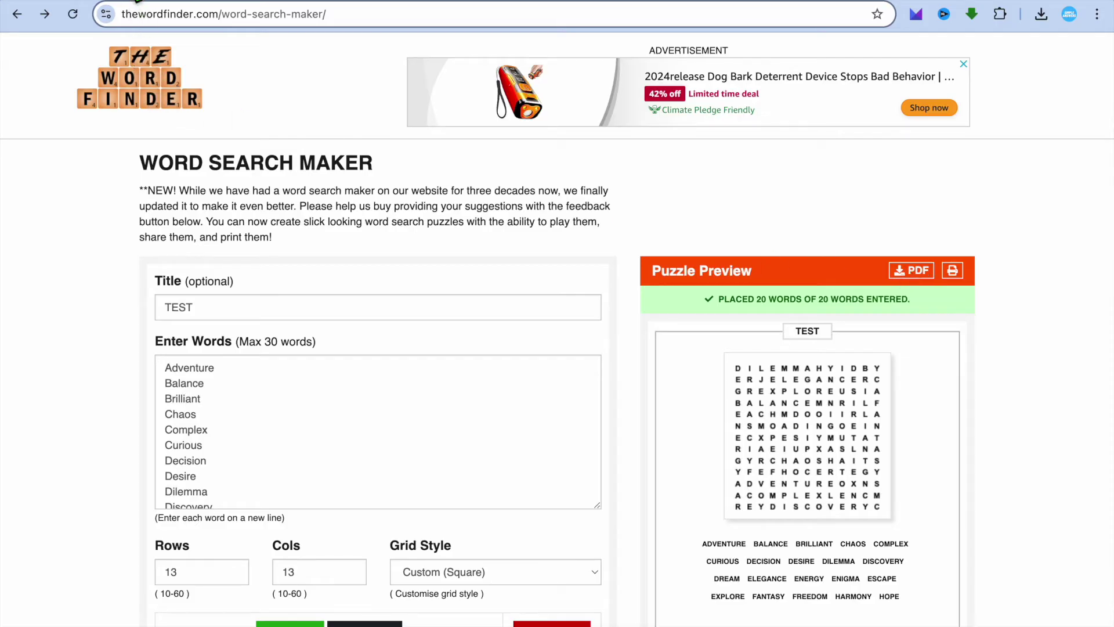
Upload puzzle (1).pdf from the Downloads folder into the blank 8.5 x 11 design
{"action": "left_click", "coordinate": [144, 3]}
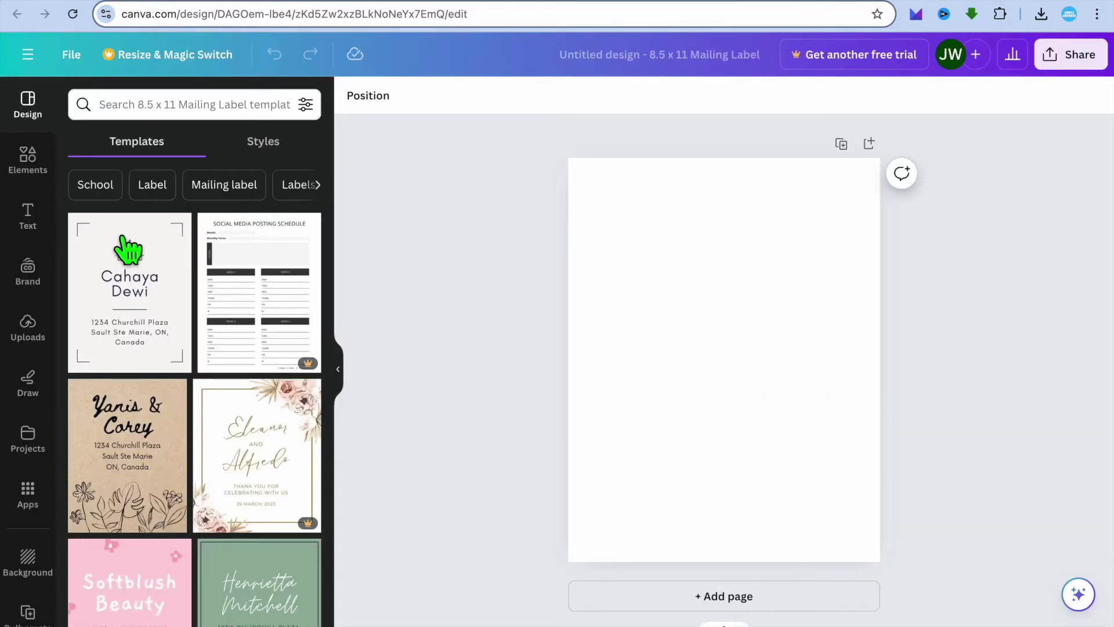
{"action": "left_click", "coordinate": [29, 331]}
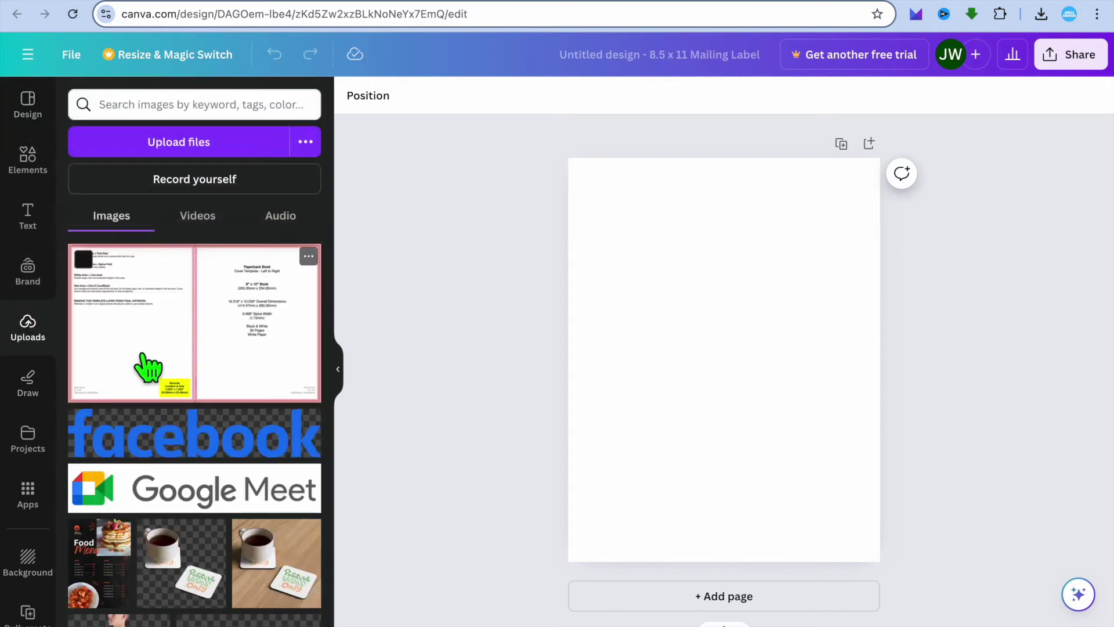
{"action": "left_click", "coordinate": [201, 141]}
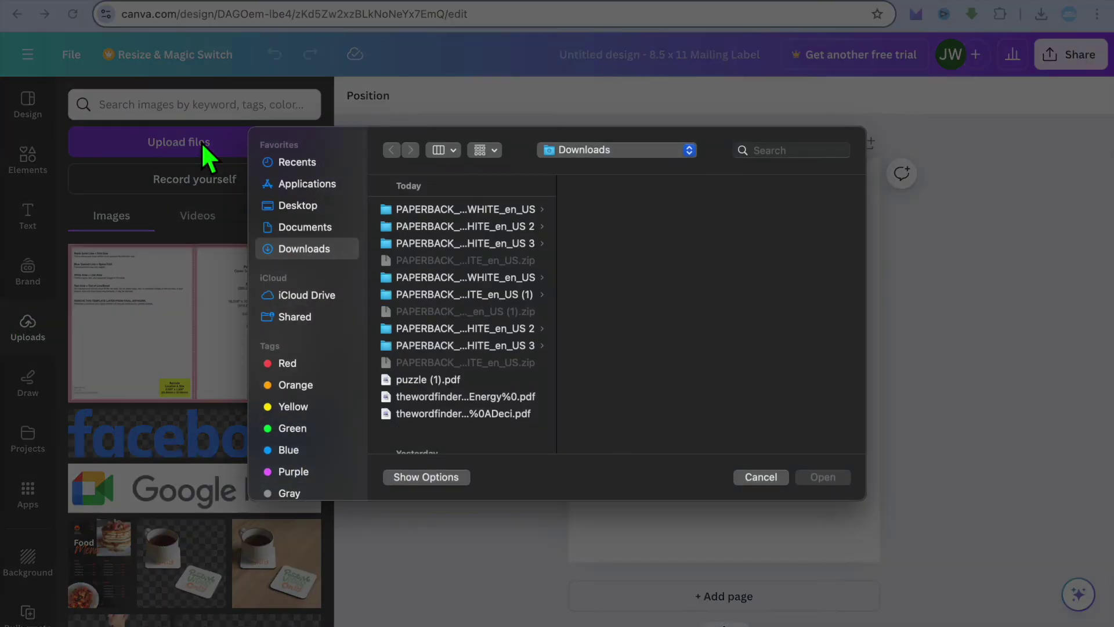
{"action": "left_click", "coordinate": [434, 380]}
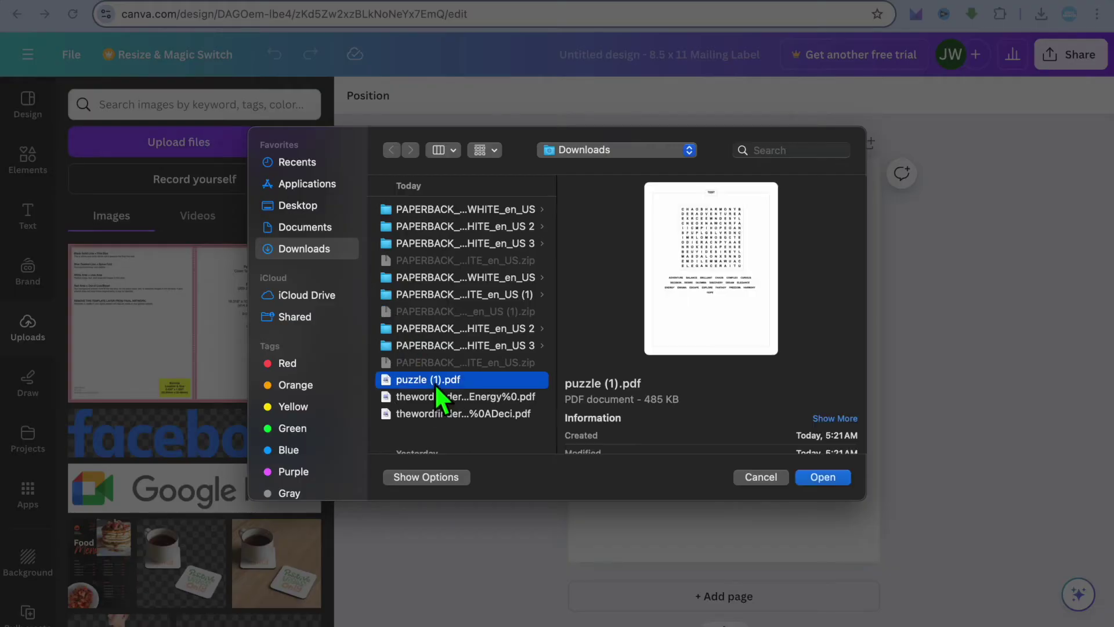
{"action": "left_click", "coordinate": [821, 476]}
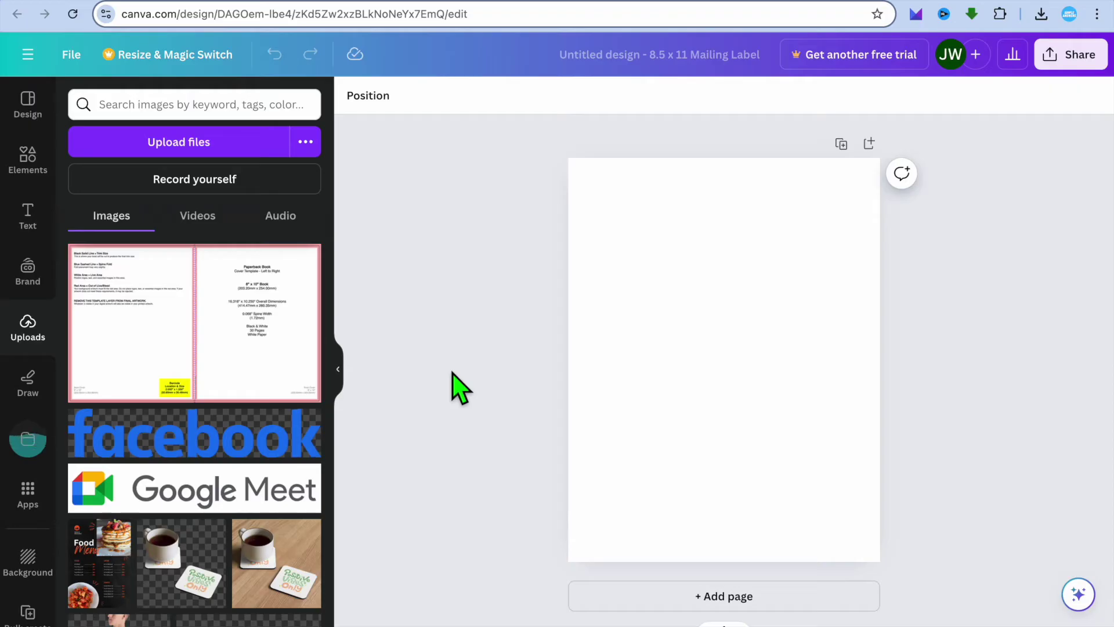
Place the uploaded puzzle (1).pdf word search page from the projects onto the blank page so it fills the page
{"action": "left_click", "coordinate": [29, 442]}
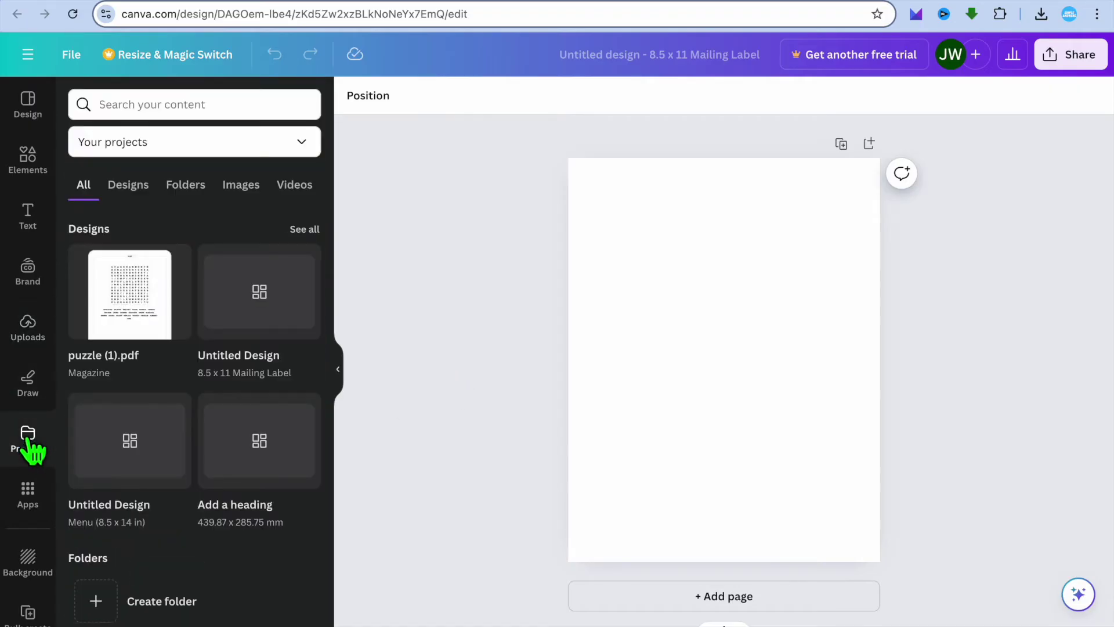
{"action": "left_click_drag", "start_coordinate": [141, 318], "coordinate": [656, 263]}
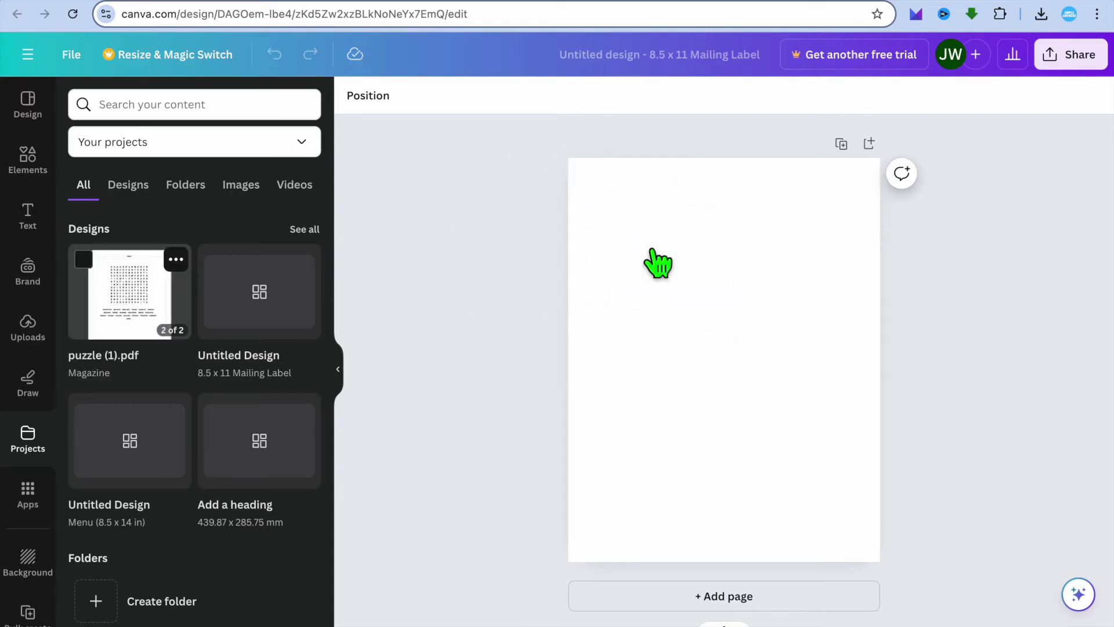
{"action": "left_click", "coordinate": [935, 378]}
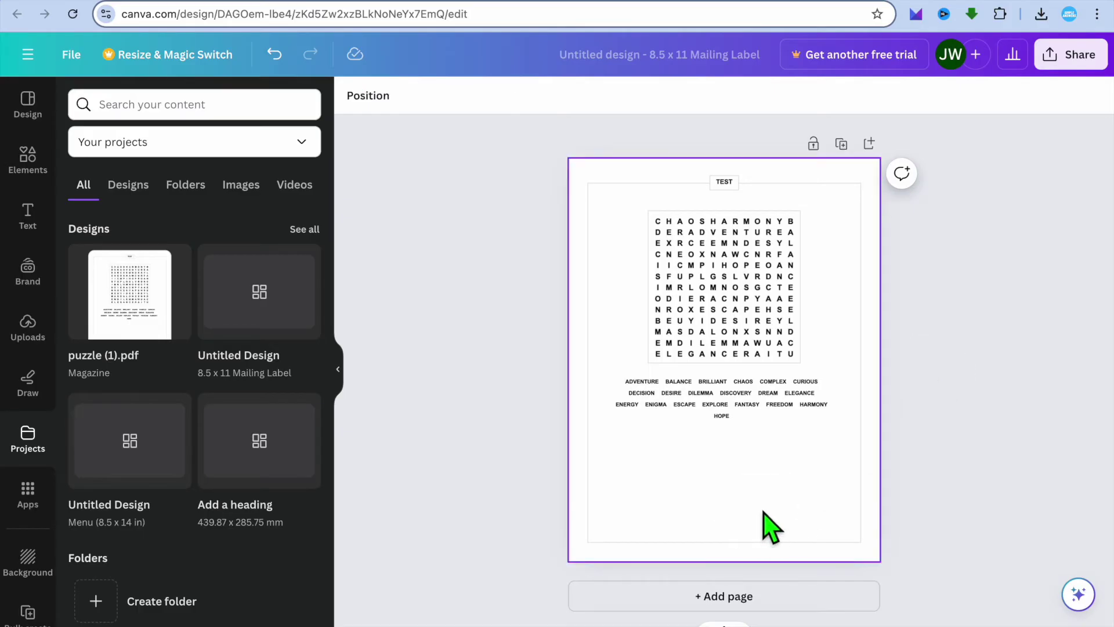
Examine the image effects and the full set of filters offered for the word search page image
{"action": "left_click", "coordinate": [771, 528]}
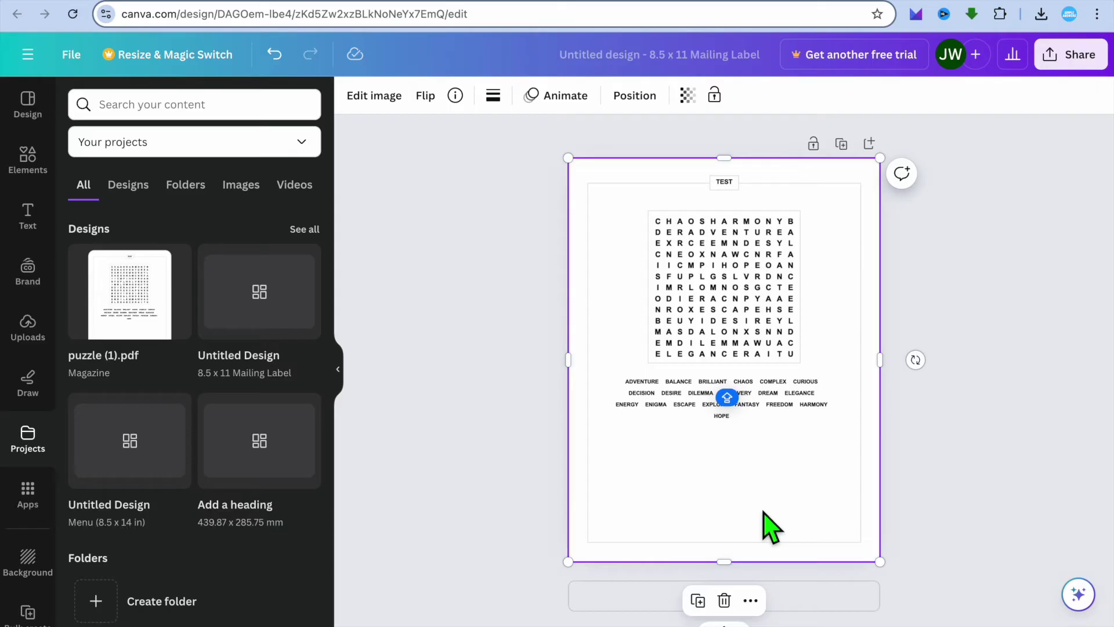
{"action": "left_click", "coordinate": [367, 97]}
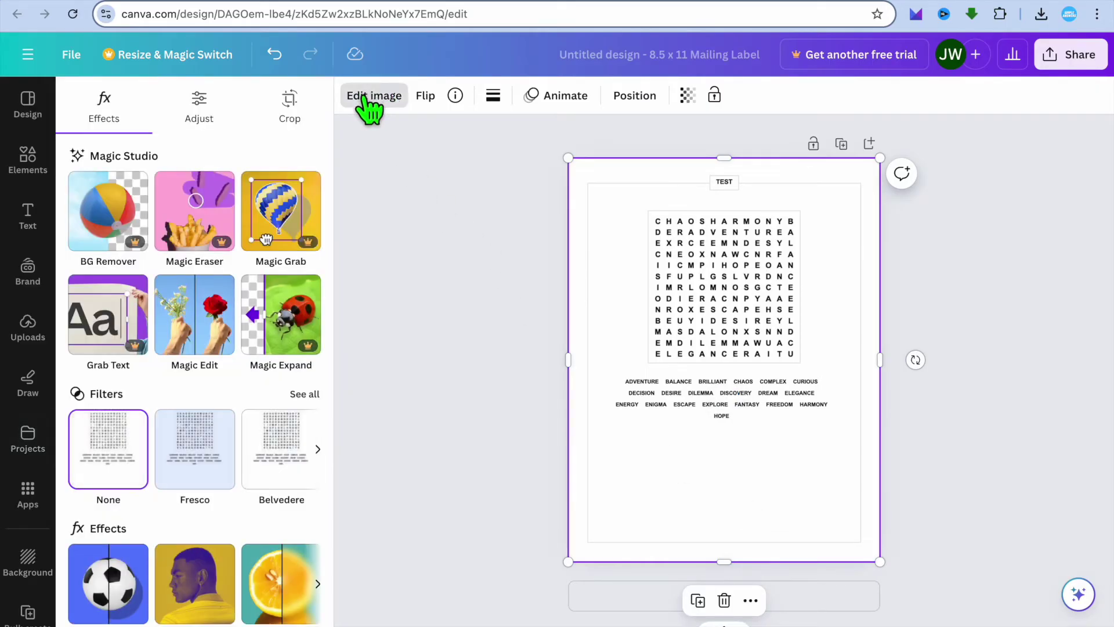
{"action": "left_click", "coordinate": [301, 395]}
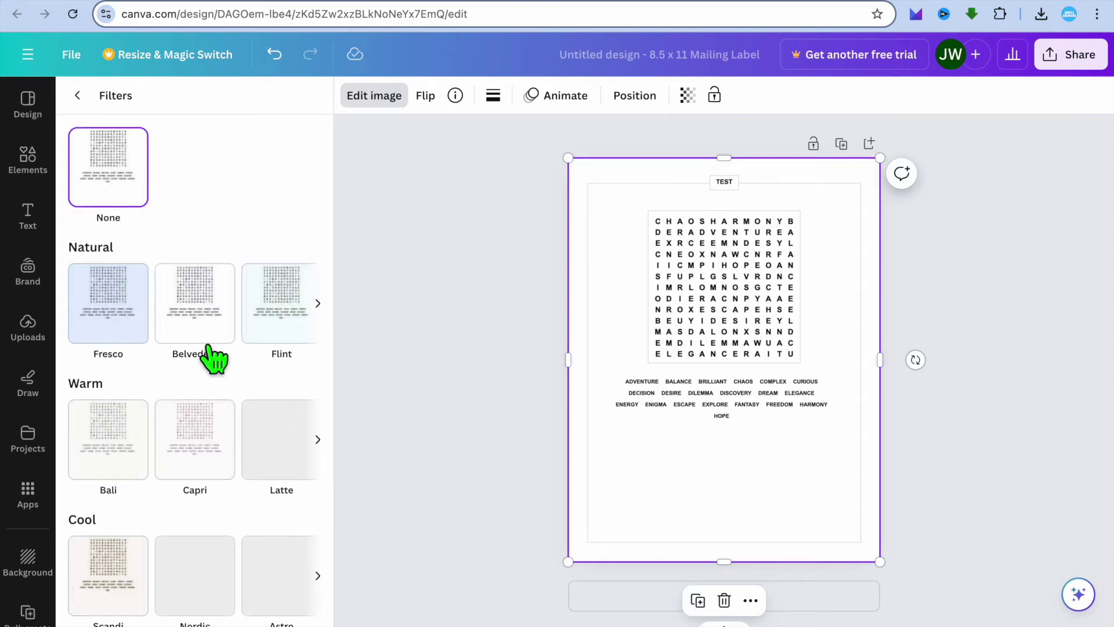
{"action": "scroll", "coordinate": [212, 357], "scroll_direction": "down", "scroll_amount": 3}
{"action": "scroll", "coordinate": [211, 359], "scroll_direction": "down", "scroll_amount": 3}
{"action": "scroll", "coordinate": [211, 357], "scroll_direction": "up", "scroll_amount": 5}
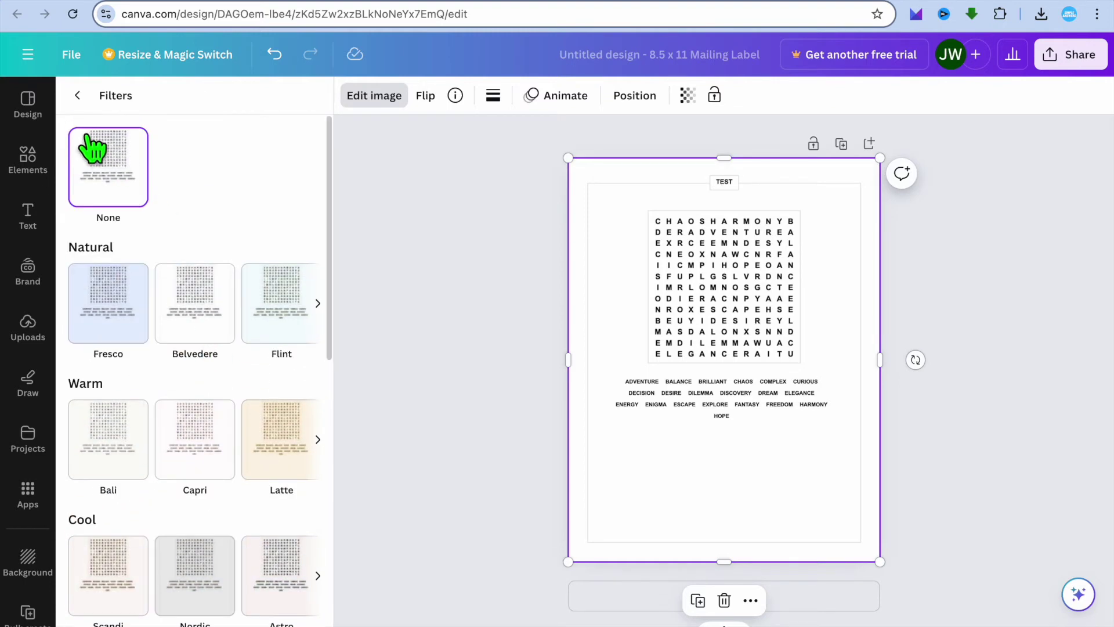
{"action": "left_click", "coordinate": [77, 96]}
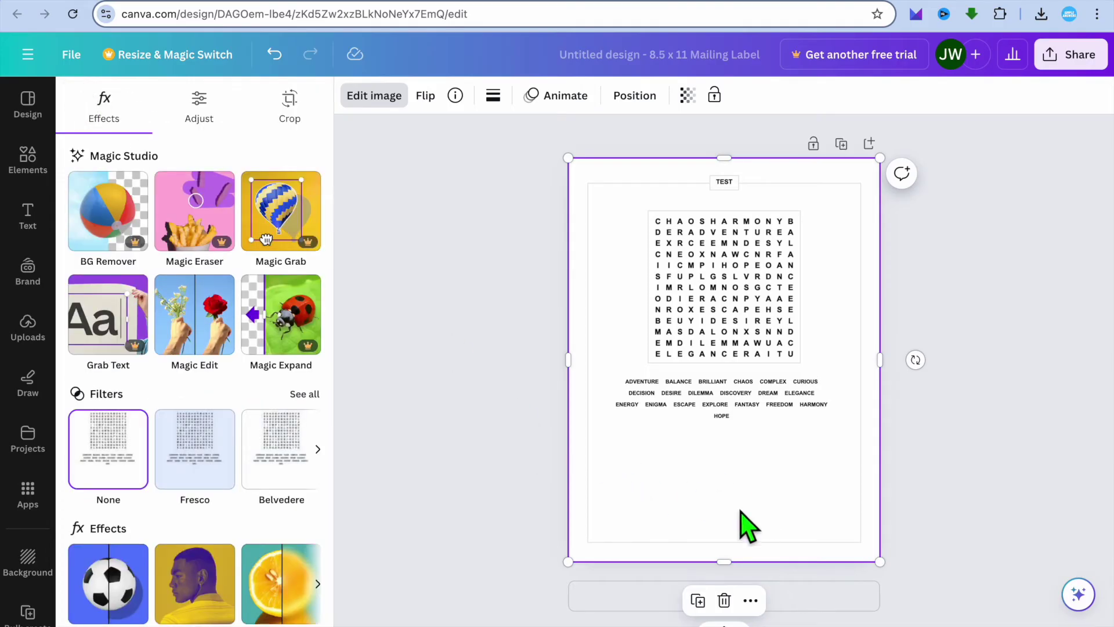
Add the wooden signpost graphic from an ADVENTURE elements search to the word search page
{"action": "left_click", "coordinate": [30, 160]}
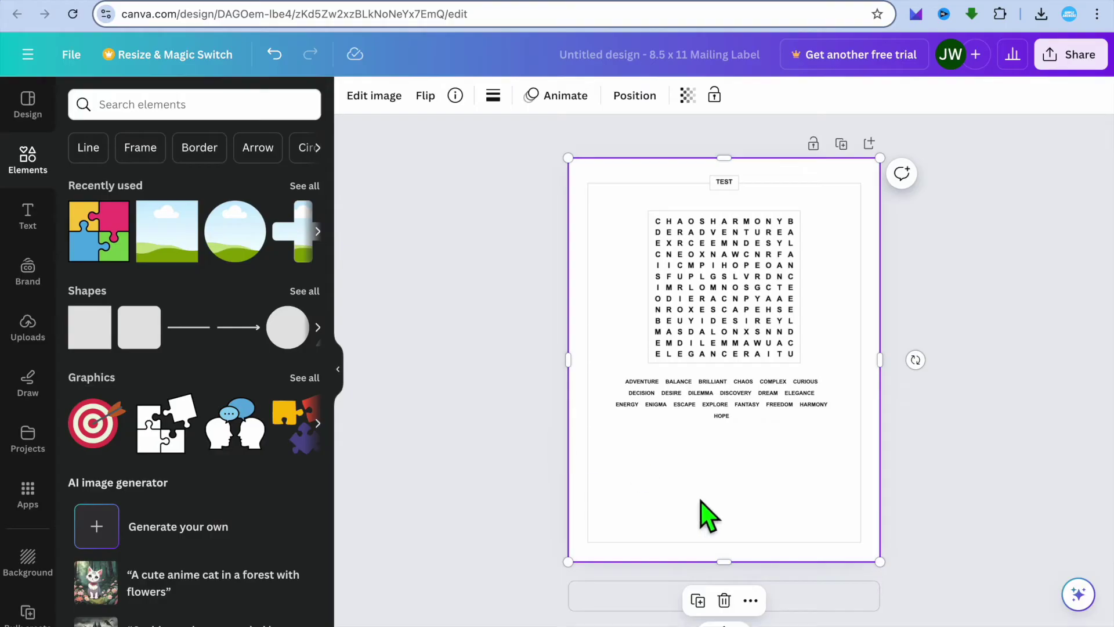
{"action": "left_click", "coordinate": [207, 110]}
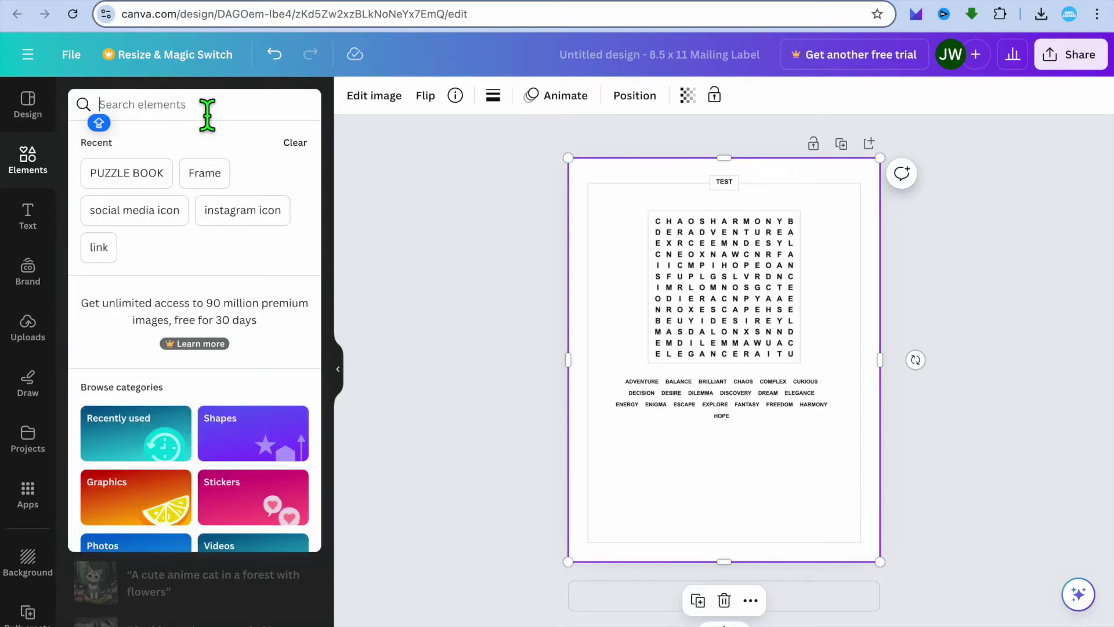
{"action": "type", "text": "A"}
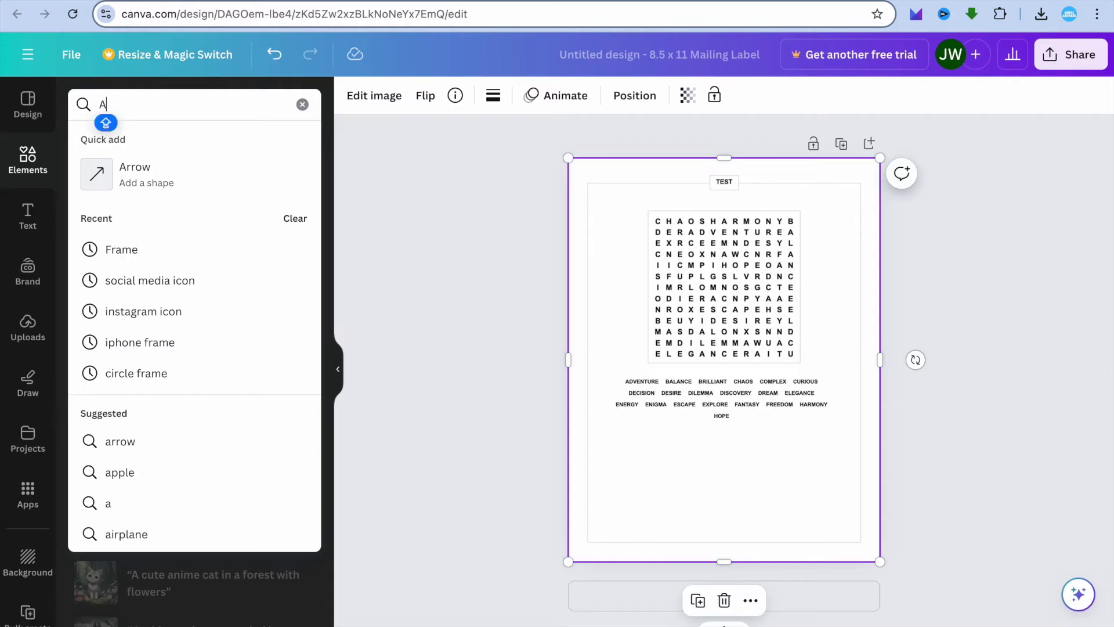
{"action": "type", "text": "DVENTURE"}
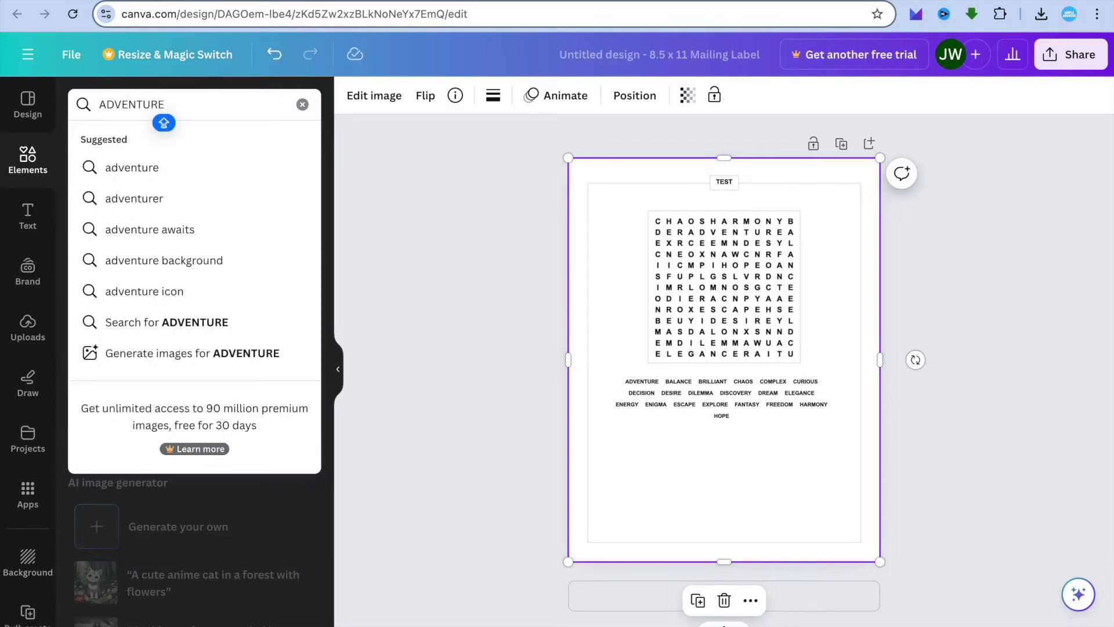
{"action": "key", "text": "Return"}
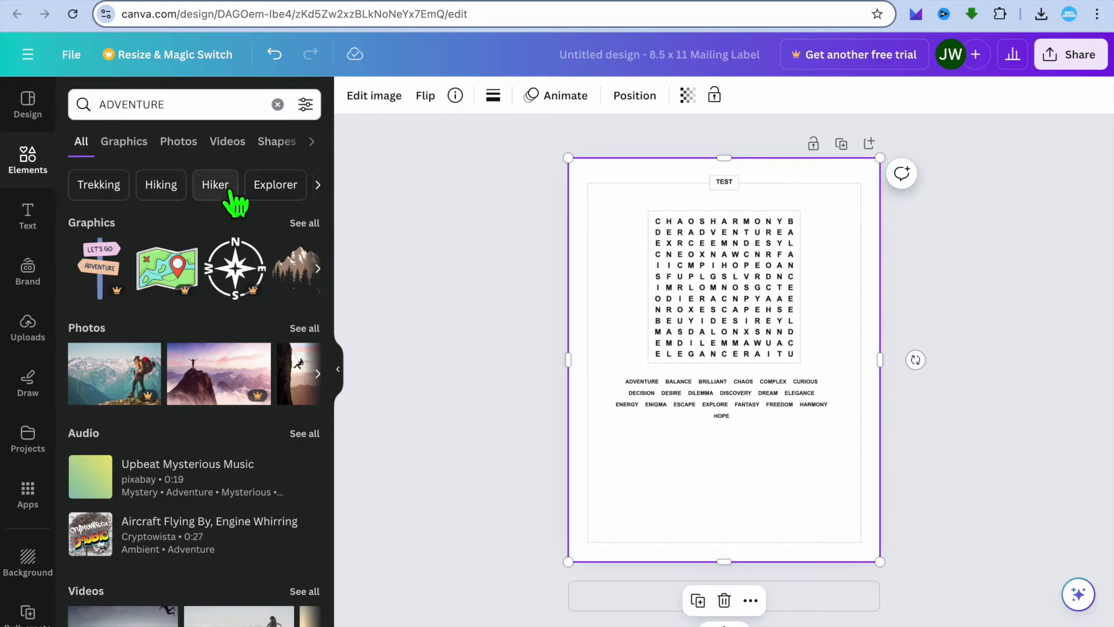
{"action": "left_click", "coordinate": [302, 223]}
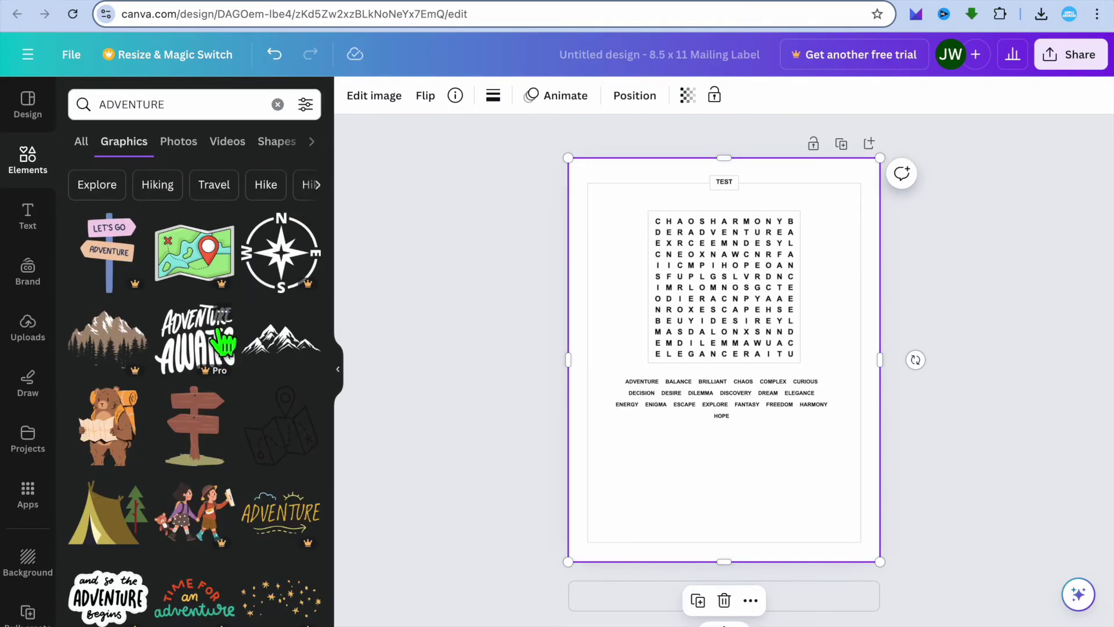
{"action": "scroll", "coordinate": [222, 344], "scroll_direction": "down", "scroll_amount": 5}
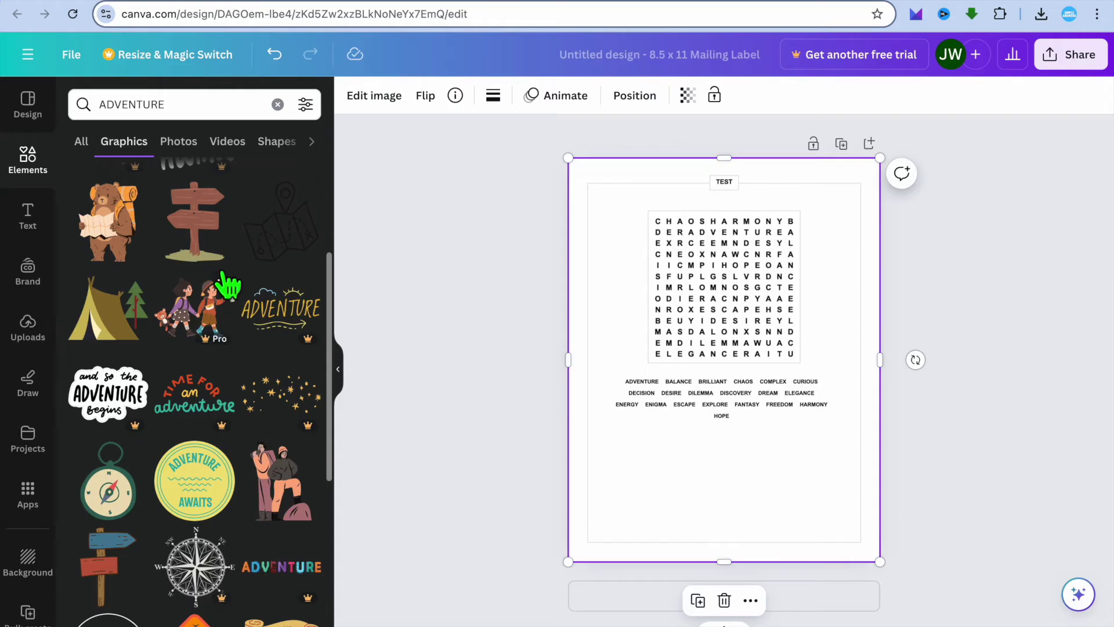
{"action": "left_click", "coordinate": [197, 229]}
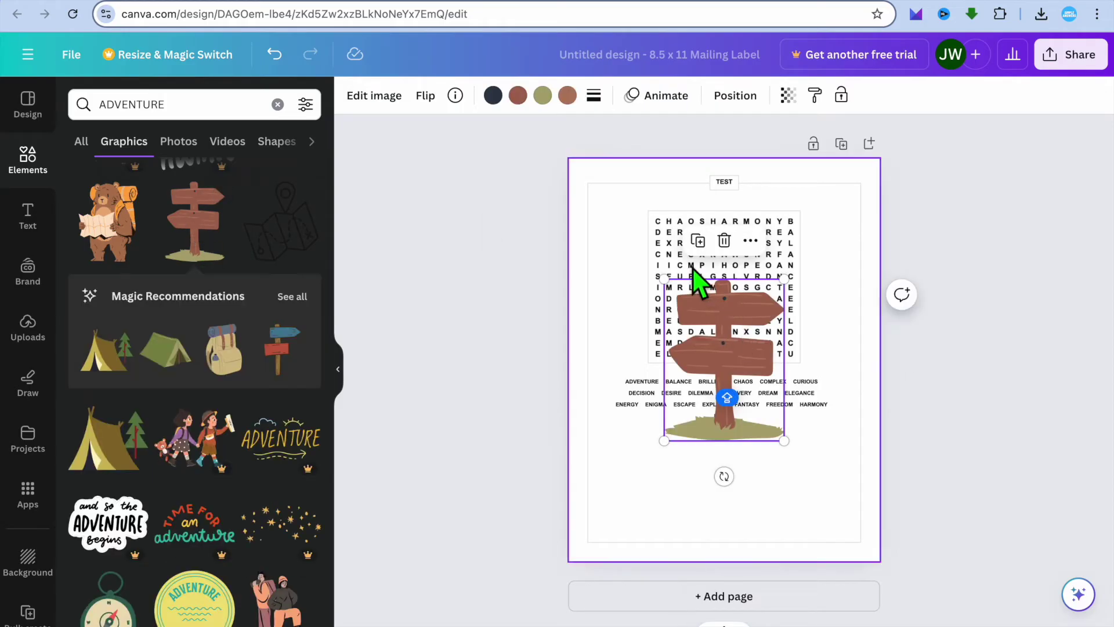
Scale the signpost graphic down and place it in the lower-left corner of the puzzle page's border
{"action": "left_click_drag", "start_coordinate": [673, 284], "coordinate": [725, 351]}
{"action": "left_click_drag", "start_coordinate": [770, 410], "coordinate": [649, 515]}
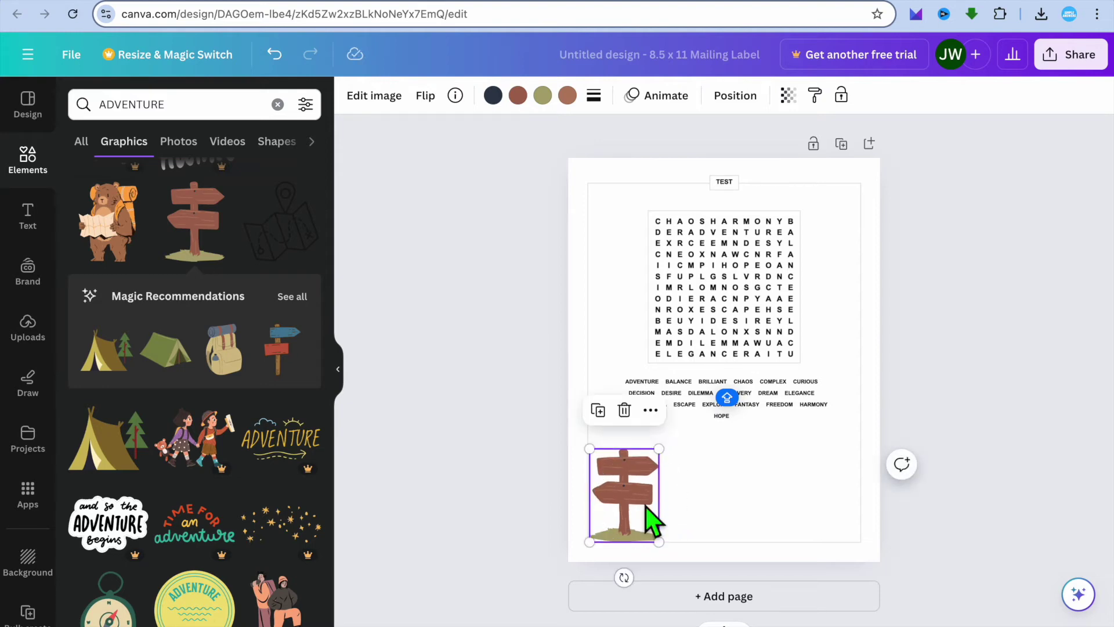
{"action": "left_click", "coordinate": [472, 218]}
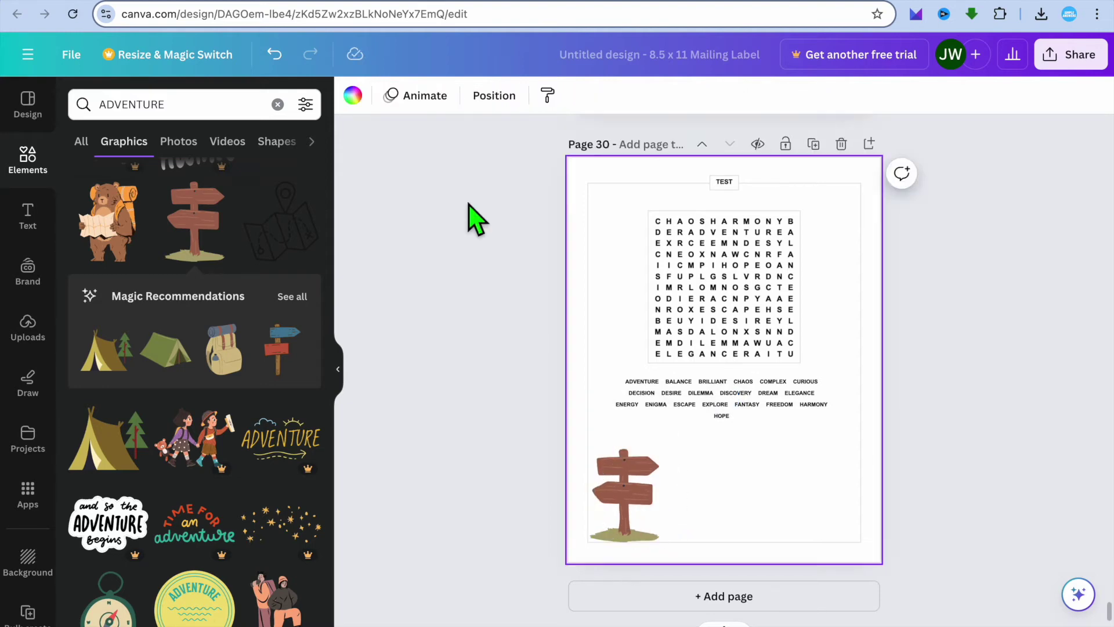
Switch from the interior design to the Kindle Direct Publishing bookshelf page
{"action": "scroll", "coordinate": [472, 219], "scroll_direction": "up", "scroll_amount": 3}
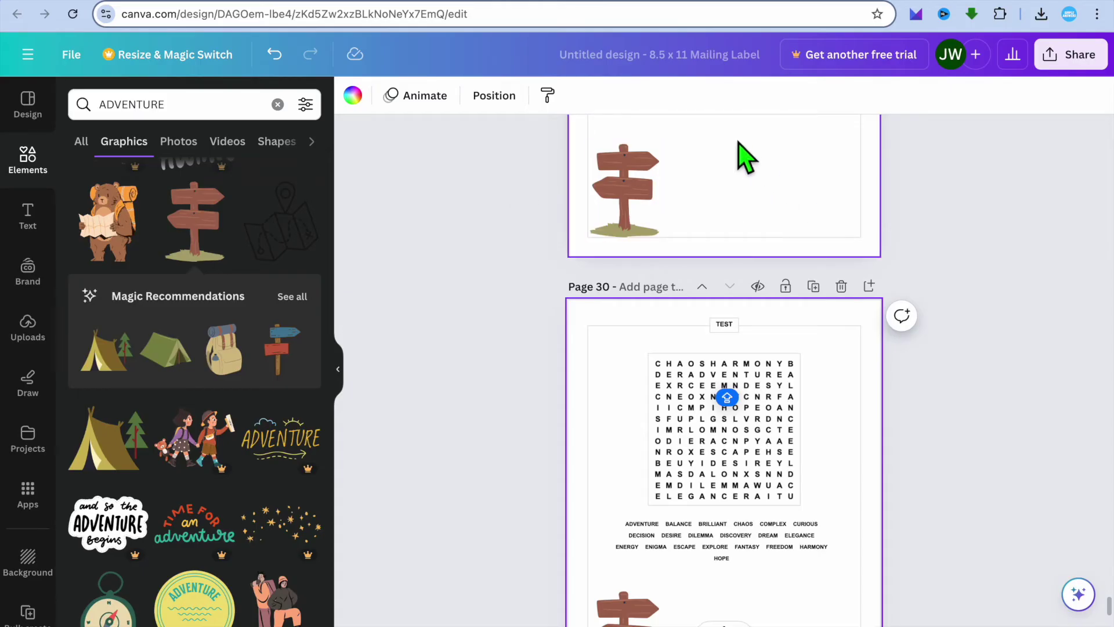
{"action": "left_click", "coordinate": [643, 1]}
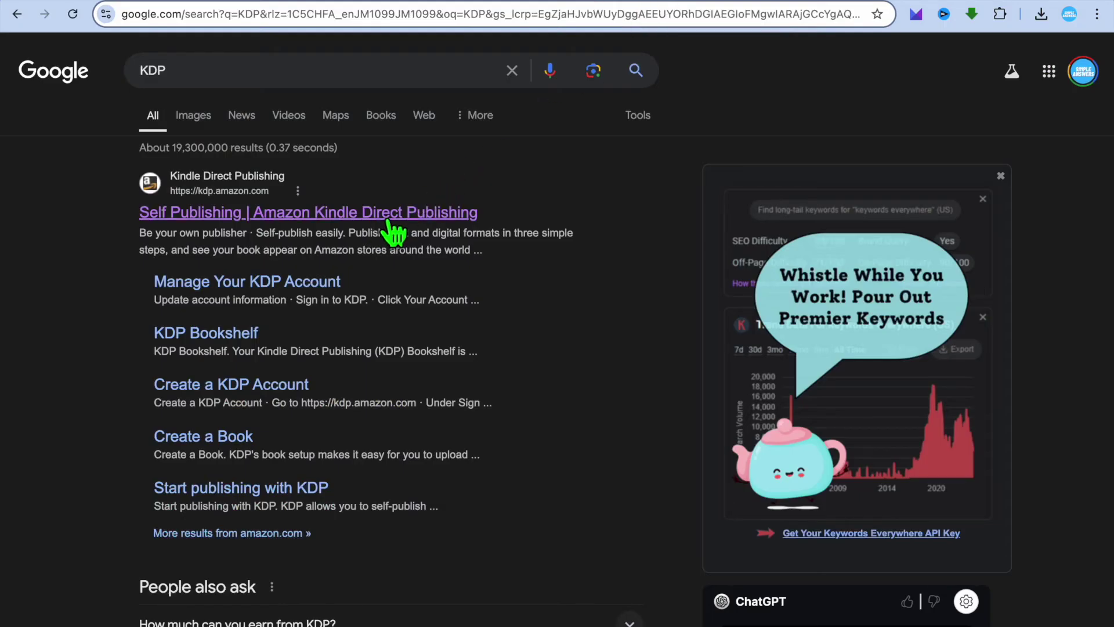
{"action": "left_click", "coordinate": [709, 2]}
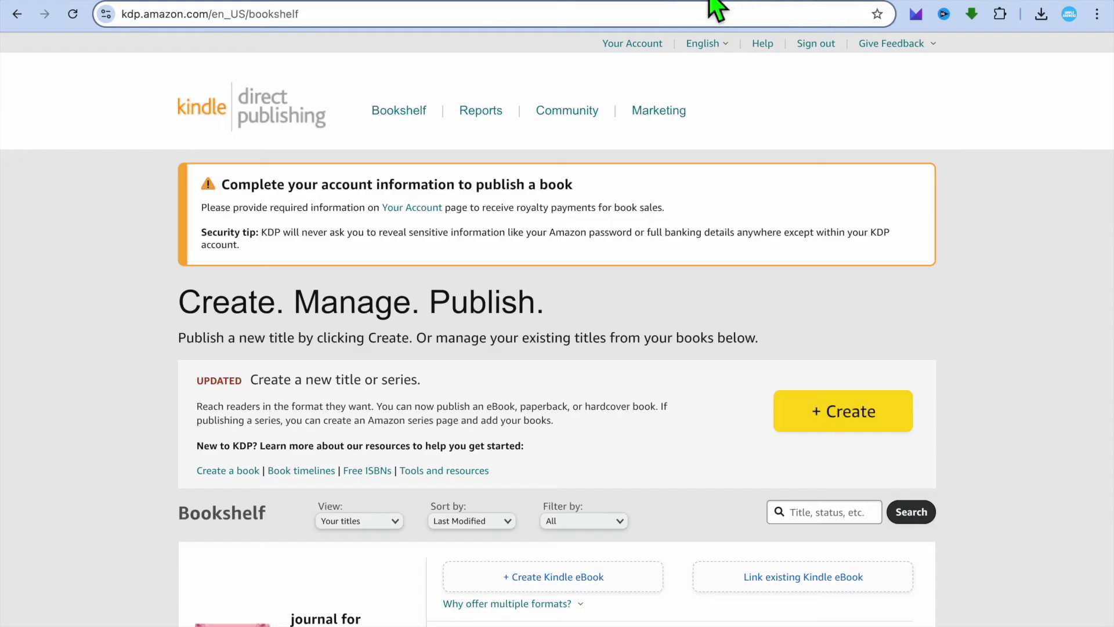
Start creating a new paperback title
{"action": "left_click", "coordinate": [837, 418]}
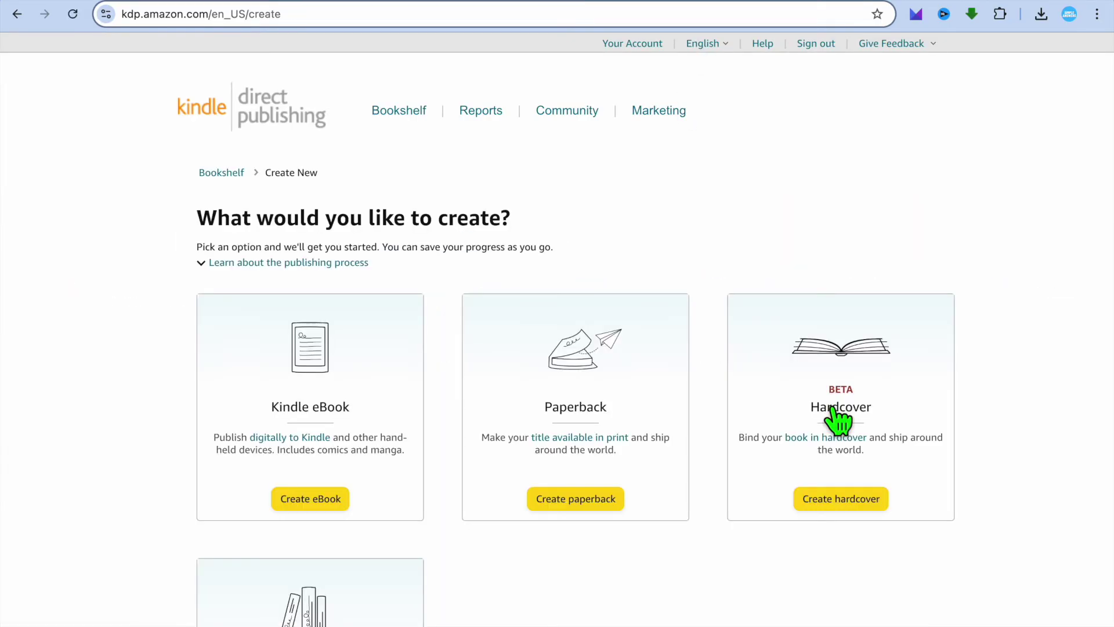
{"action": "scroll", "coordinate": [684, 313], "scroll_direction": "down", "scroll_amount": 1}
{"action": "scroll", "coordinate": [684, 308], "scroll_direction": "down", "scroll_amount": 1}
{"action": "left_click", "coordinate": [597, 380]}
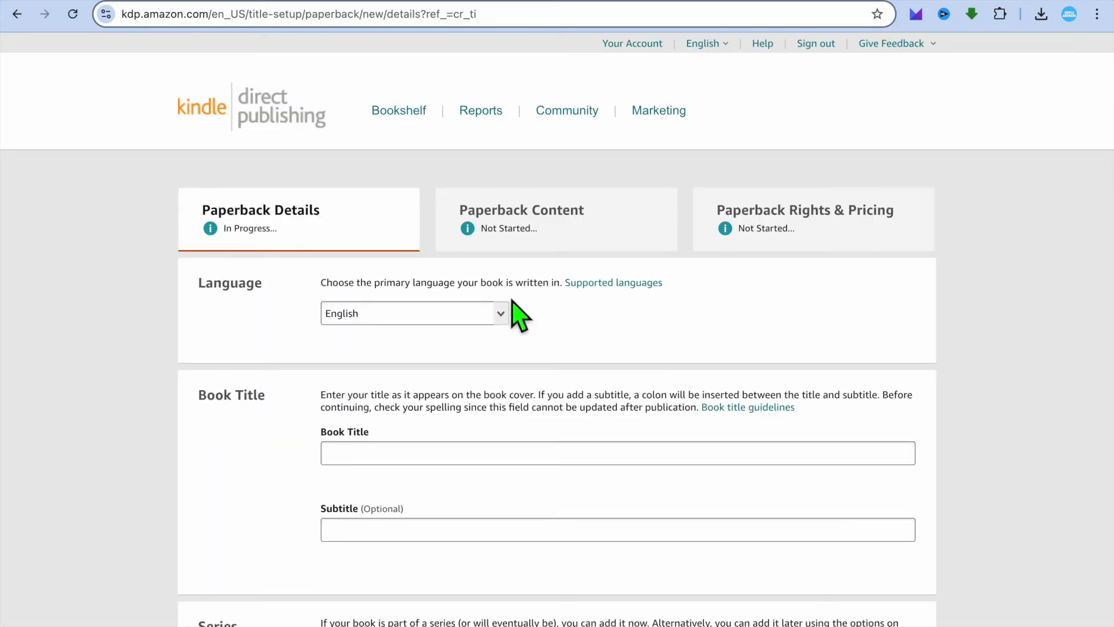
Enter PUZZLE BOOK as the paperback's book title
{"action": "scroll", "coordinate": [511, 307], "scroll_direction": "down", "scroll_amount": 4}
{"action": "left_click", "coordinate": [445, 239]}
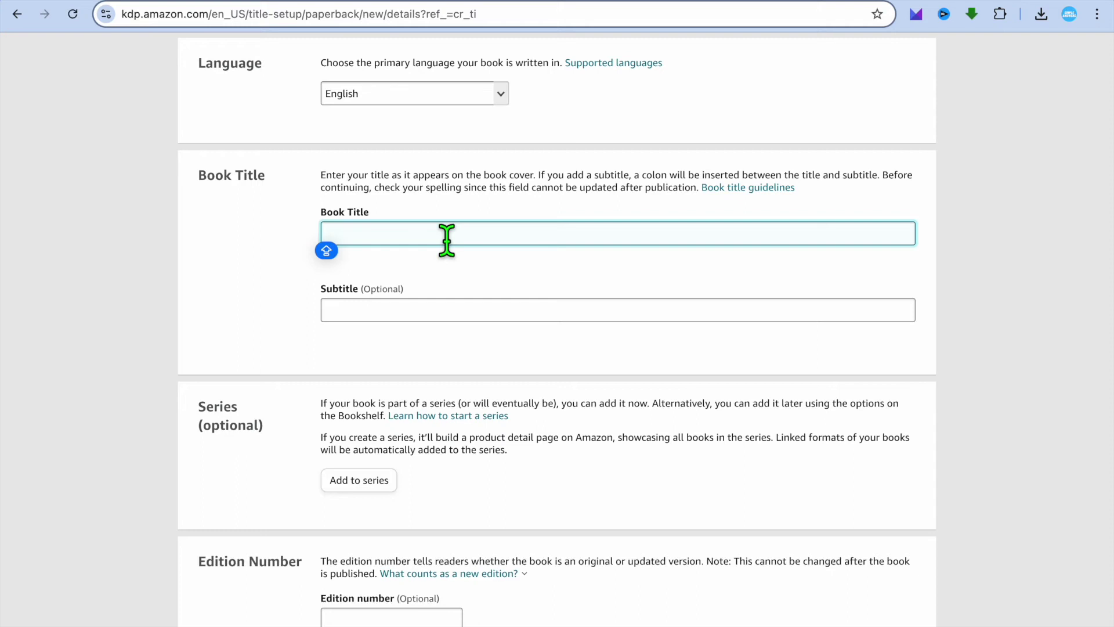
{"action": "type", "text": "PUZZLE BOOK"}
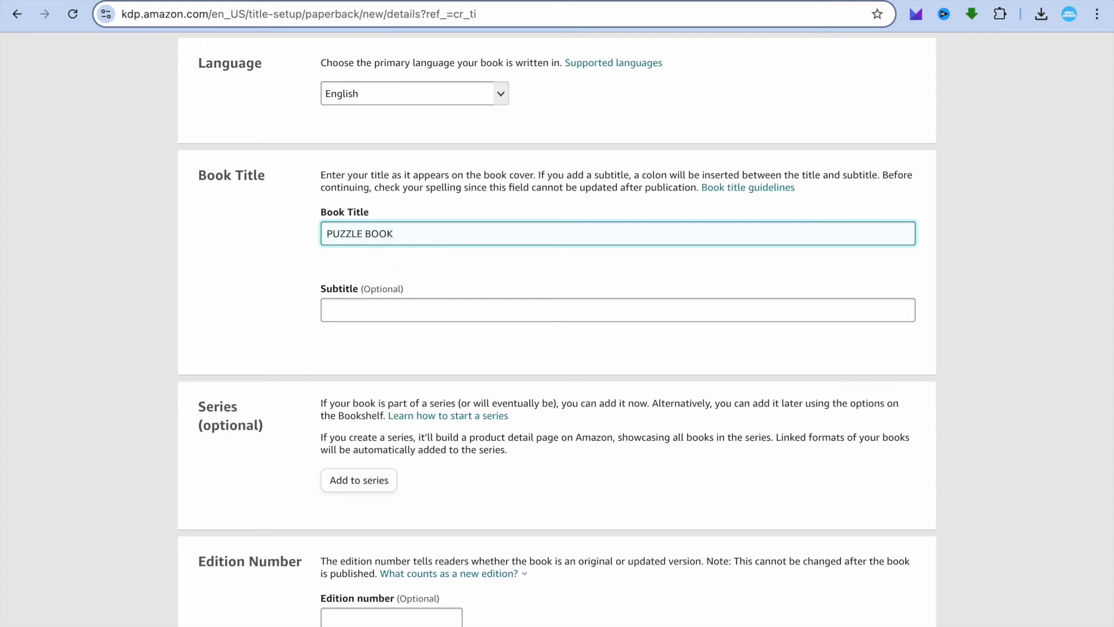
Fill in the primary author's name using the first saved name suggestion
{"action": "scroll", "coordinate": [496, 409], "scroll_direction": "down", "scroll_amount": 7}
{"action": "scroll", "coordinate": [493, 409], "scroll_direction": "down", "scroll_amount": 3}
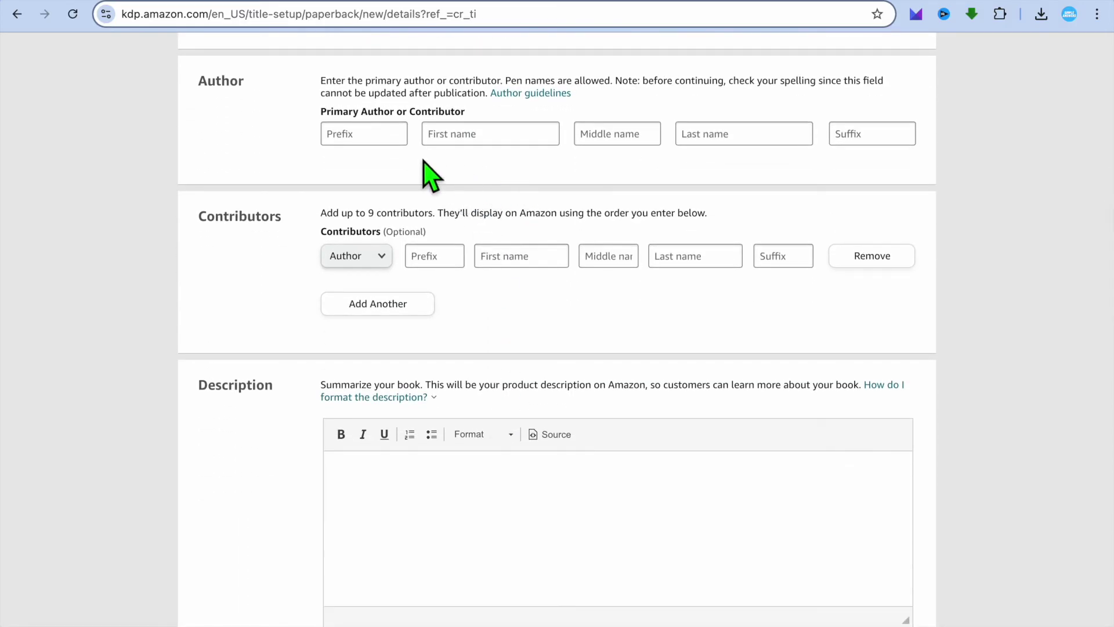
{"action": "left_click", "coordinate": [436, 138]}
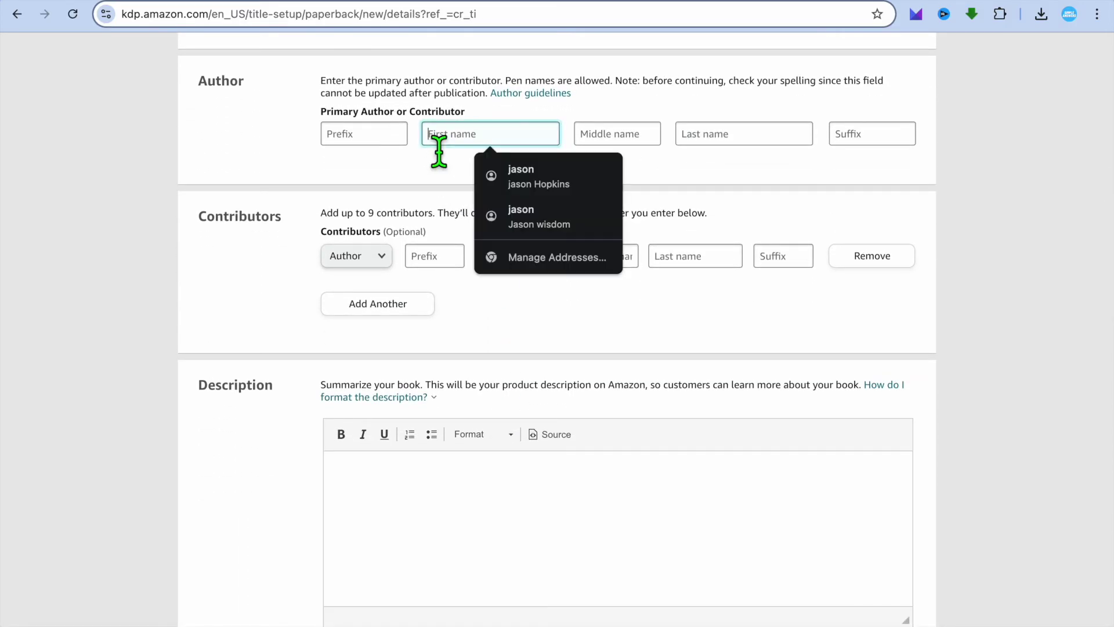
{"action": "left_click", "coordinate": [534, 174]}
Write the book description "THIS IS A ADULT PUZZLE BOOK."
{"action": "scroll", "coordinate": [597, 211], "scroll_direction": "down", "scroll_amount": 3}
{"action": "scroll", "coordinate": [603, 215], "scroll_direction": "down", "scroll_amount": 1}
{"action": "left_click", "coordinate": [471, 227]}
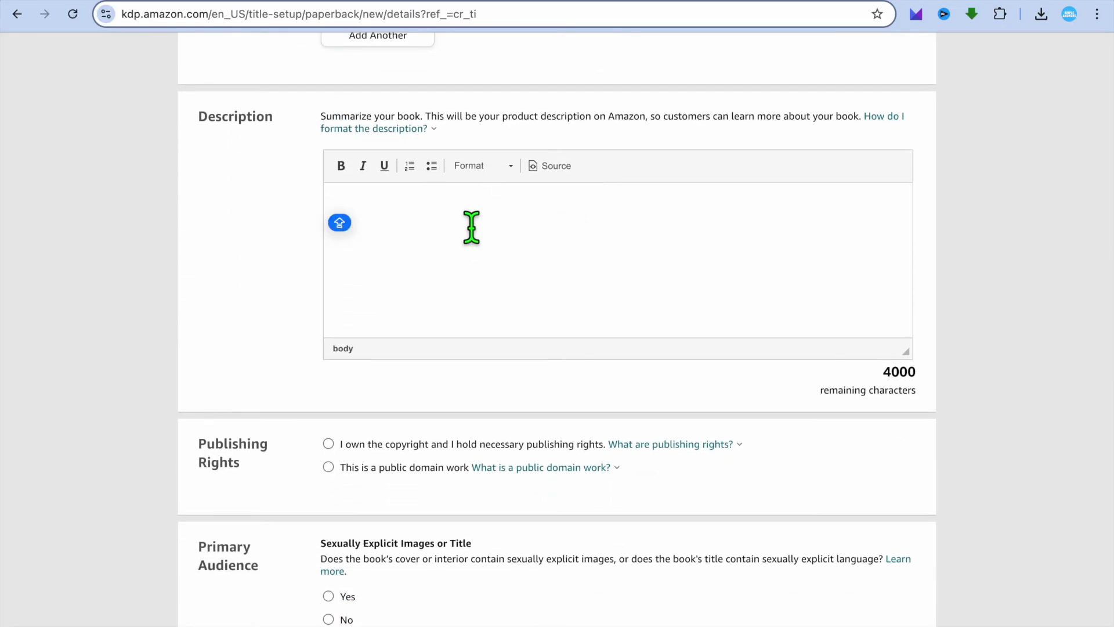
{"action": "type", "text": "THIS "}
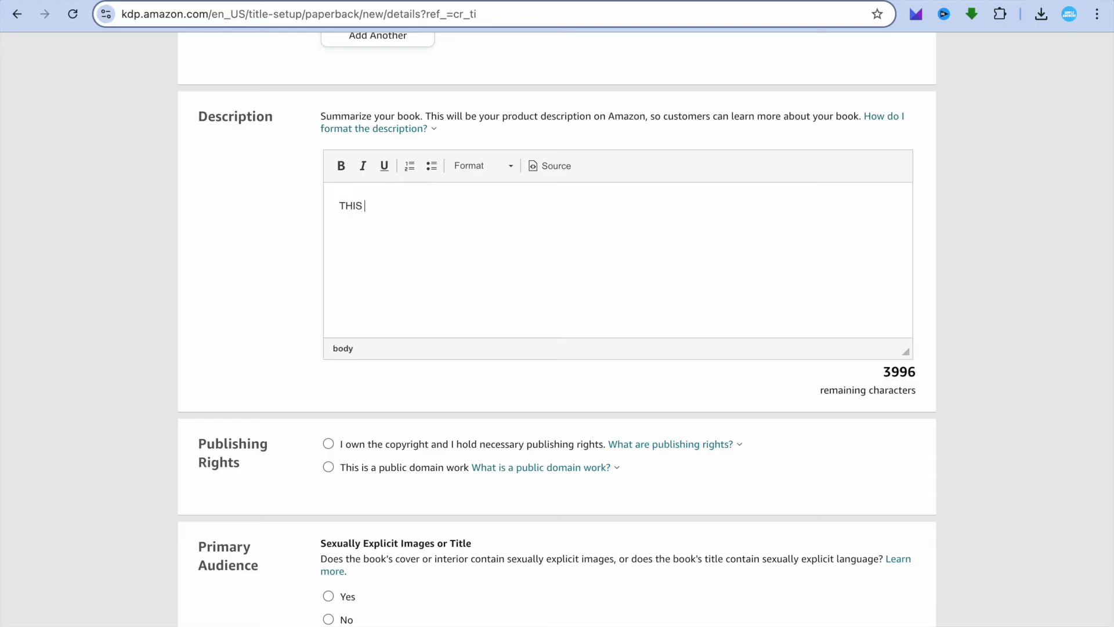
{"action": "type", "text": "IS A ADULT"}
{"action": "type", "text": "PUZZLE BOOK."}
Declare ownership of the copyright and publishing rights, and answer No to the sexually explicit content question
{"action": "scroll", "coordinate": [423, 299], "scroll_direction": "down", "scroll_amount": 2}
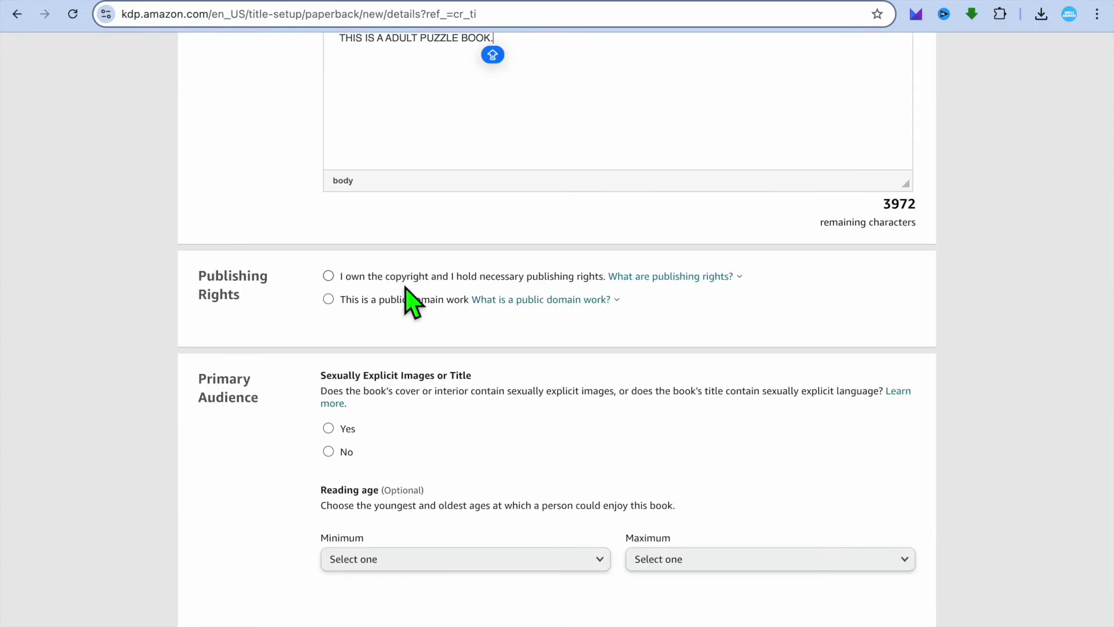
{"action": "left_click", "coordinate": [329, 276]}
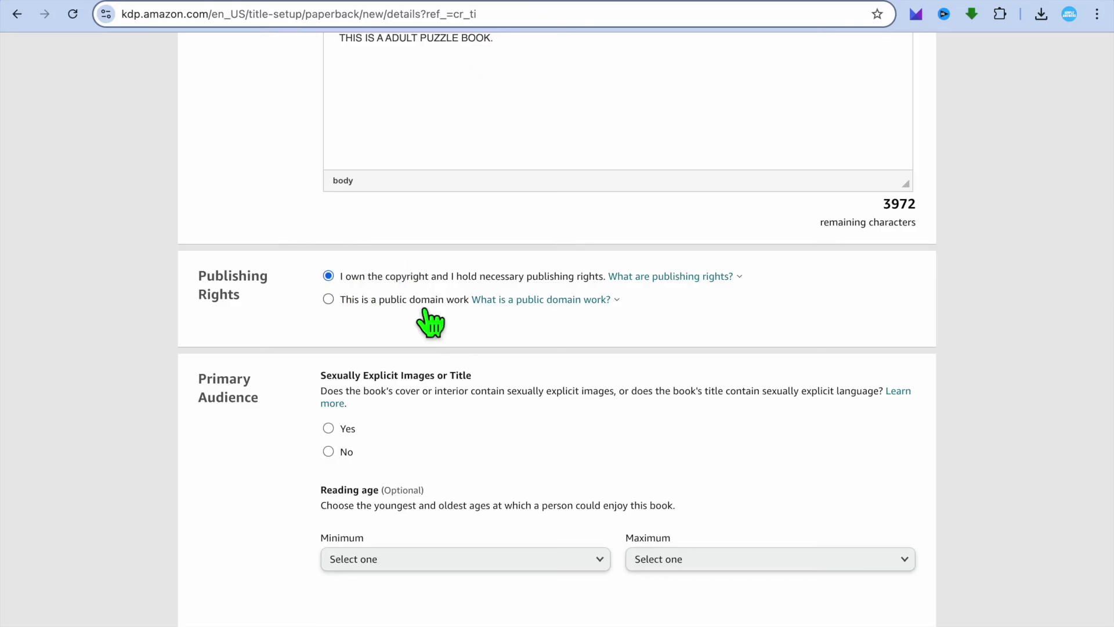
{"action": "scroll", "coordinate": [455, 356], "scroll_direction": "down", "scroll_amount": 4}
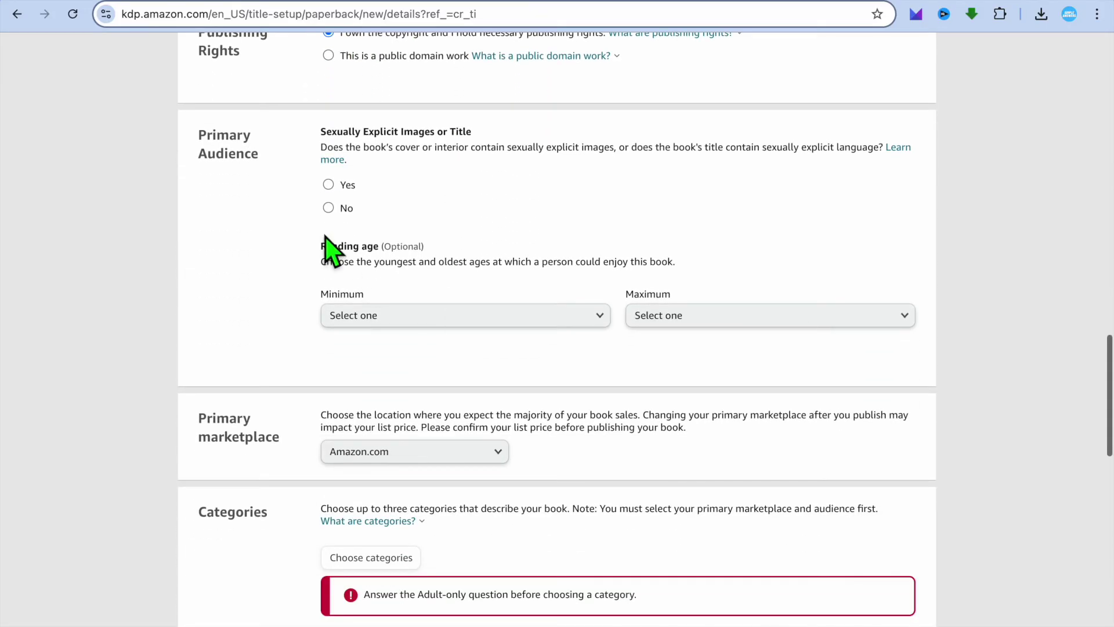
{"action": "left_click", "coordinate": [329, 208]}
View the available primary marketplace options for the book
{"action": "scroll", "coordinate": [499, 256], "scroll_direction": "down", "scroll_amount": 1}
{"action": "scroll", "coordinate": [505, 268], "scroll_direction": "down", "scroll_amount": 3}
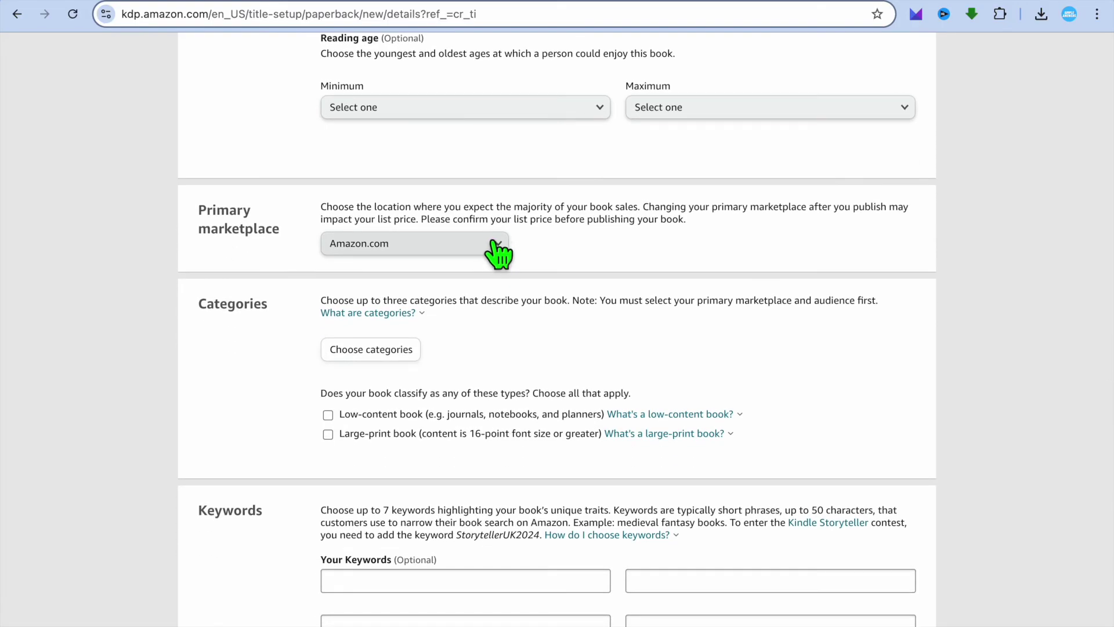
{"action": "left_click", "coordinate": [497, 251]}
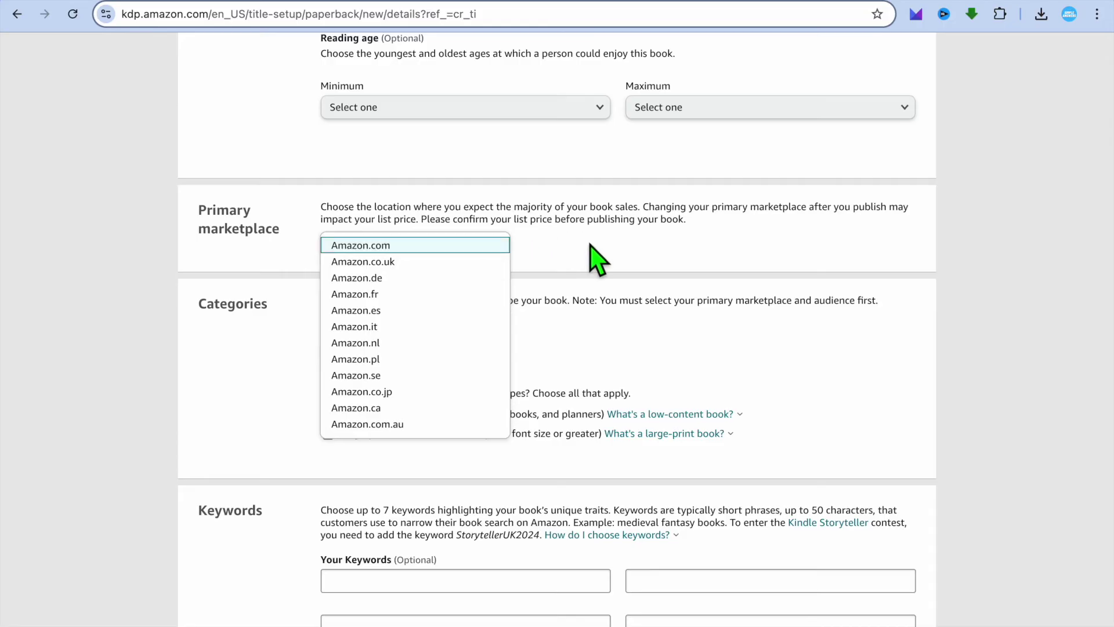
{"action": "left_click", "coordinate": [597, 260]}
Place the book in the Arts & Photography > General category, and save the paperback details to continue to the content stage
{"action": "scroll", "coordinate": [598, 259], "scroll_direction": "down", "scroll_amount": 4}
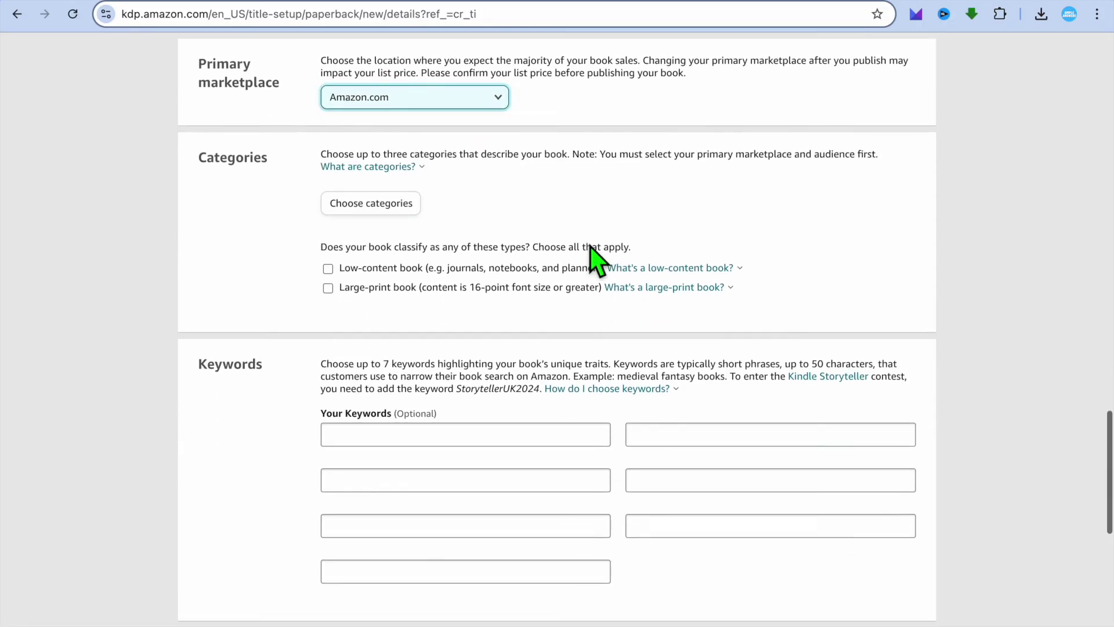
{"action": "left_click", "coordinate": [396, 149]}
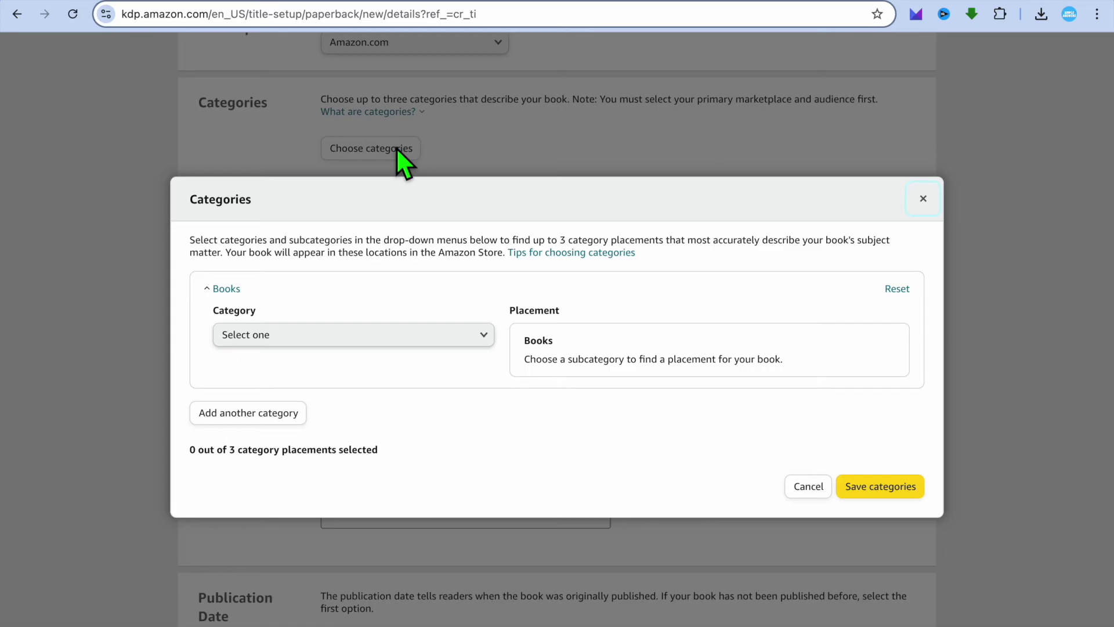
{"action": "left_click", "coordinate": [431, 335]}
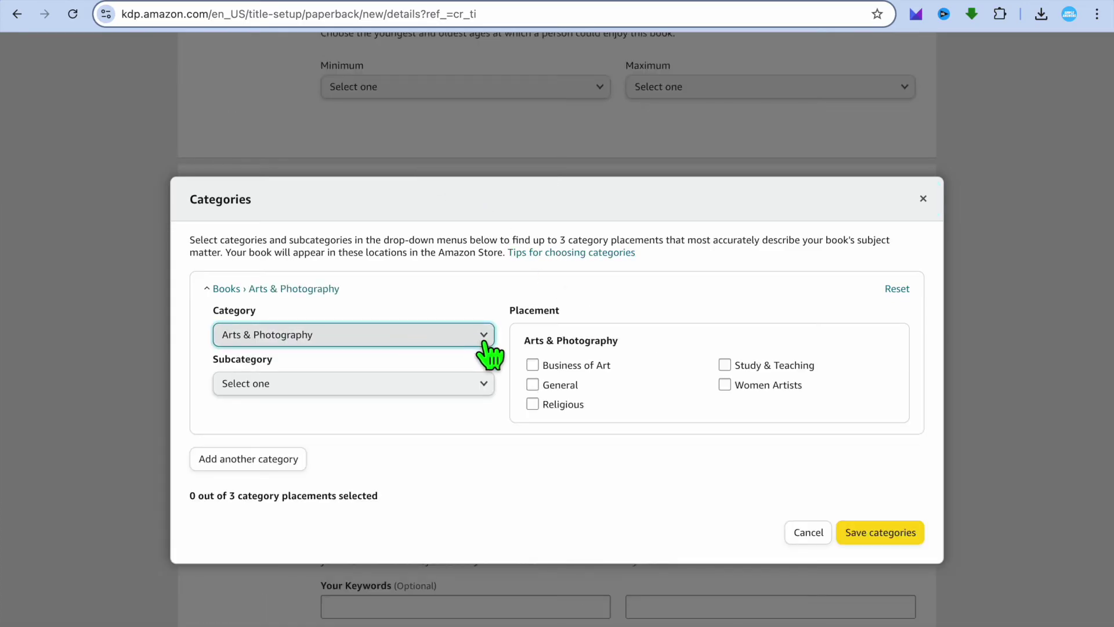
{"action": "left_click", "coordinate": [532, 385]}
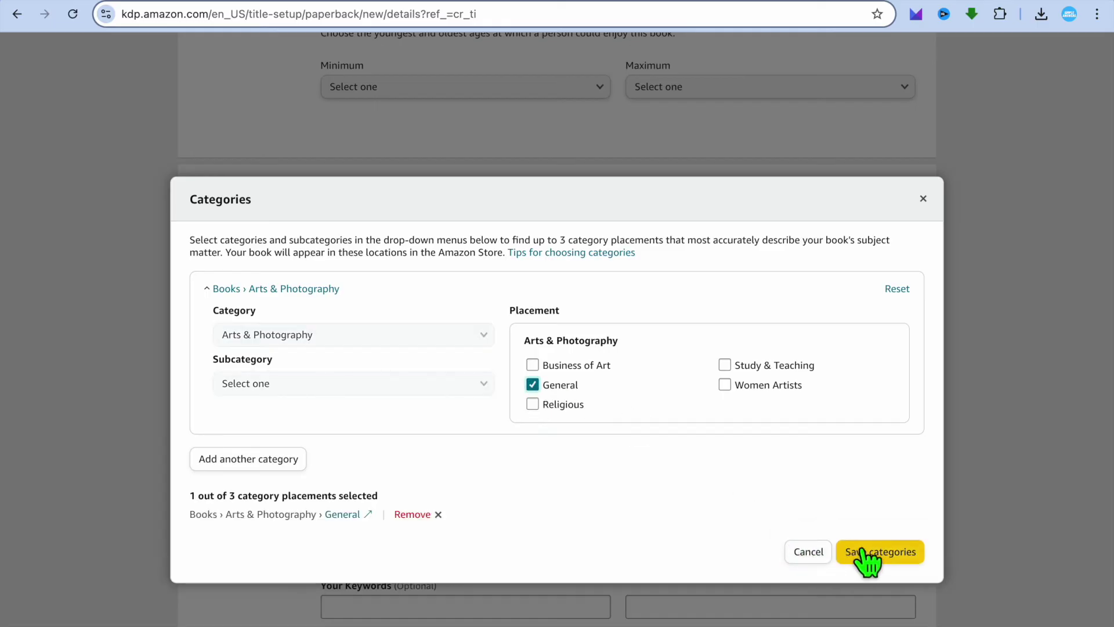
{"action": "left_click", "coordinate": [879, 559]}
{"action": "scroll", "coordinate": [789, 473], "scroll_direction": "down", "scroll_amount": 10}
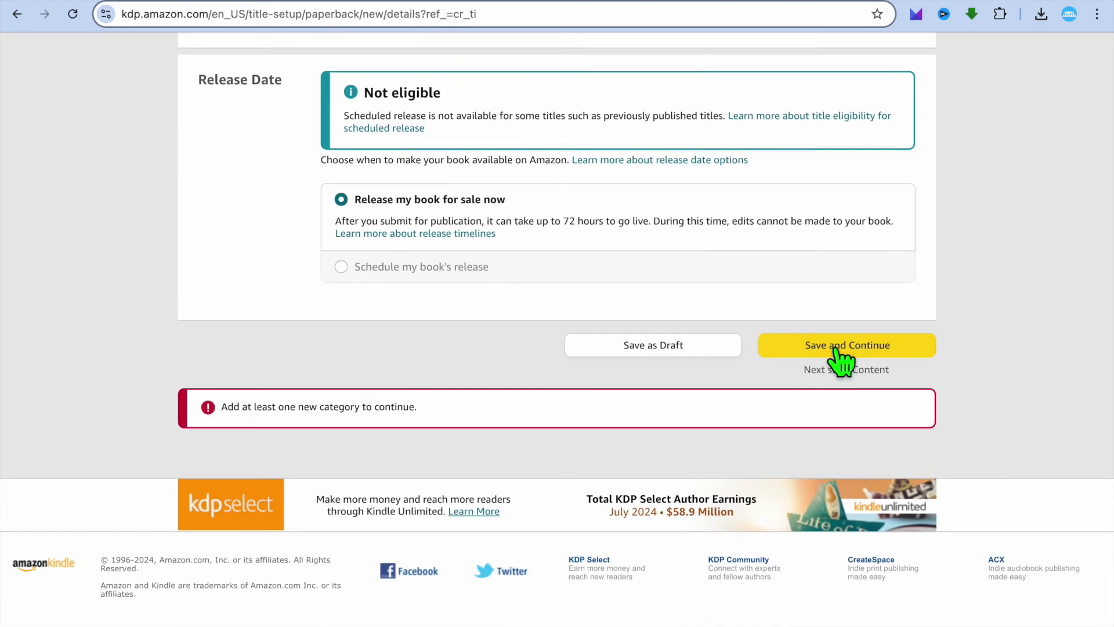
{"action": "left_click", "coordinate": [835, 348]}
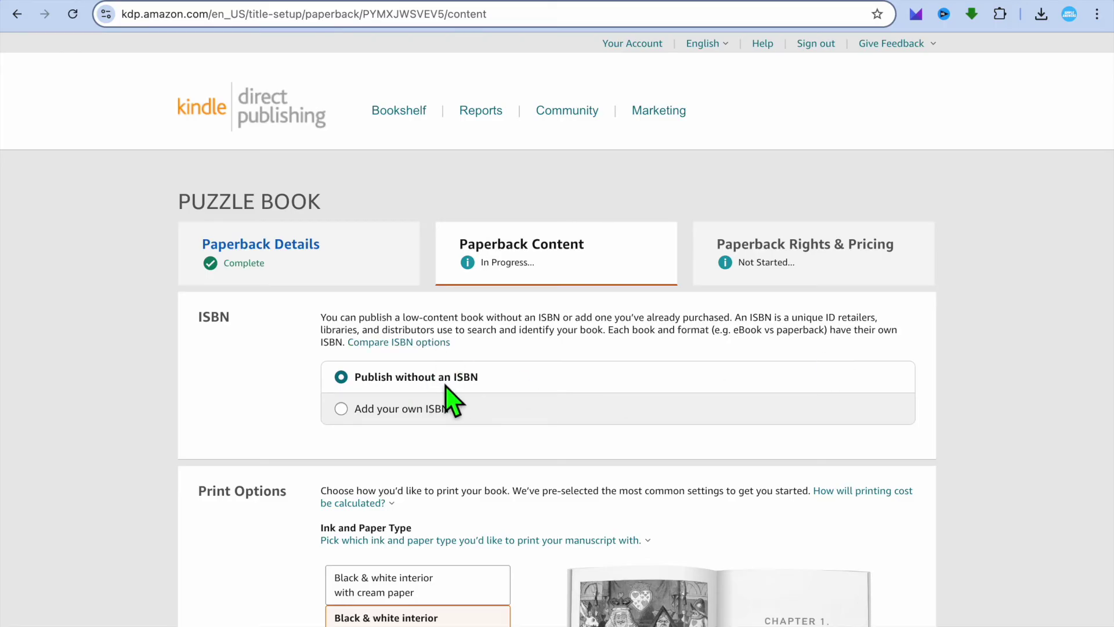
Set the paperback's trim size to 8.5 x 11 in and its bleed setting to Bleed (PDF only)
{"action": "scroll", "coordinate": [452, 400], "scroll_direction": "down", "scroll_amount": 1}
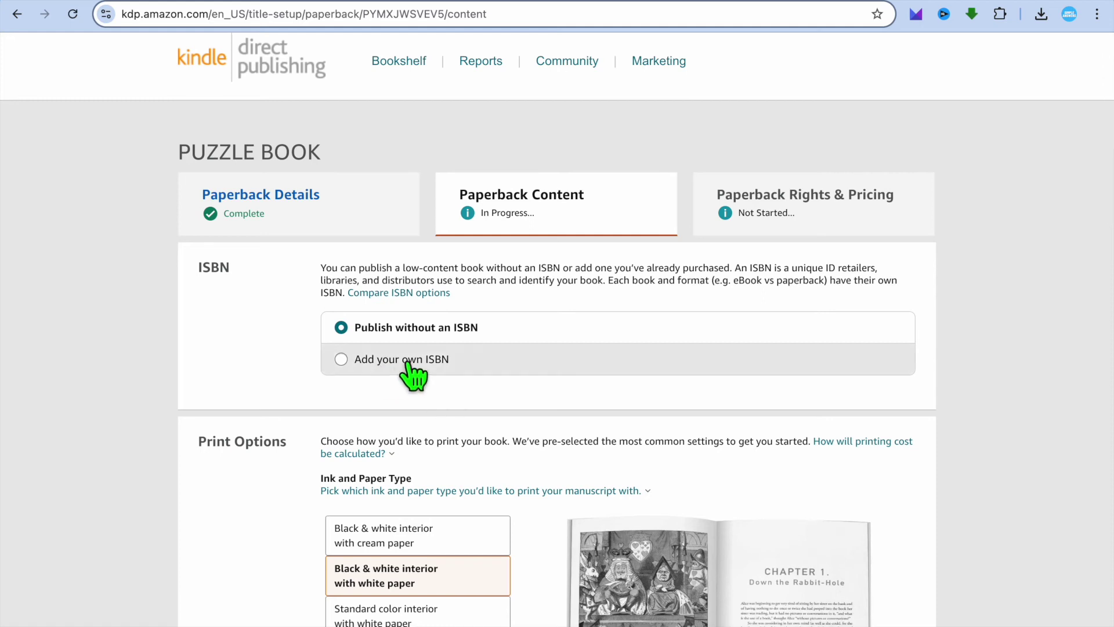
{"action": "scroll", "coordinate": [423, 380], "scroll_direction": "down", "scroll_amount": 1}
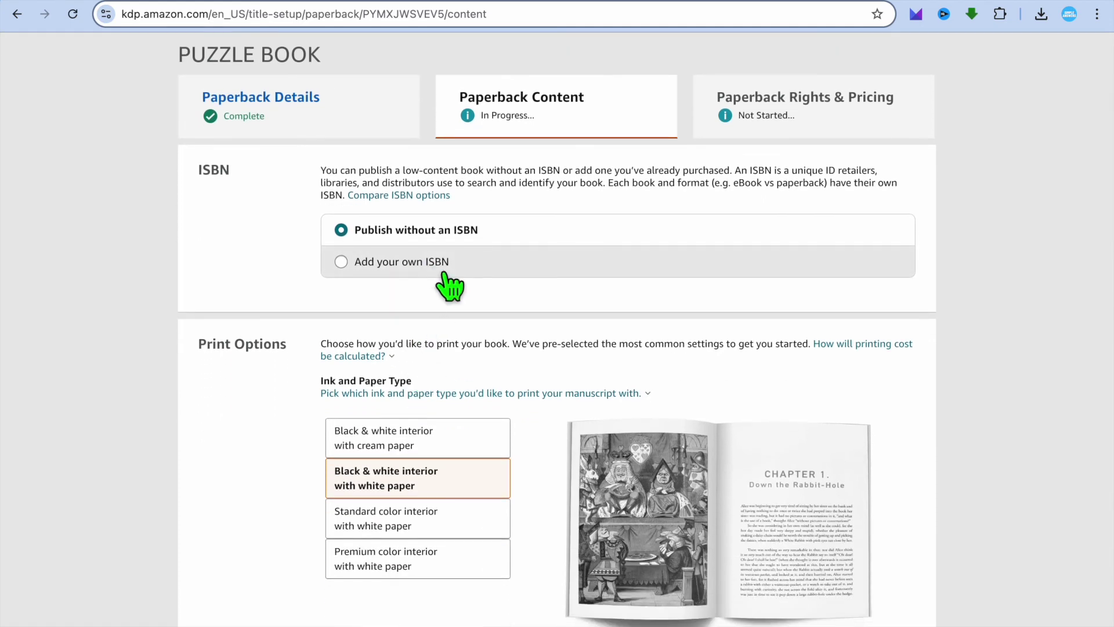
{"action": "scroll", "coordinate": [447, 281], "scroll_direction": "down", "scroll_amount": 2}
{"action": "scroll", "coordinate": [447, 284], "scroll_direction": "down", "scroll_amount": 3}
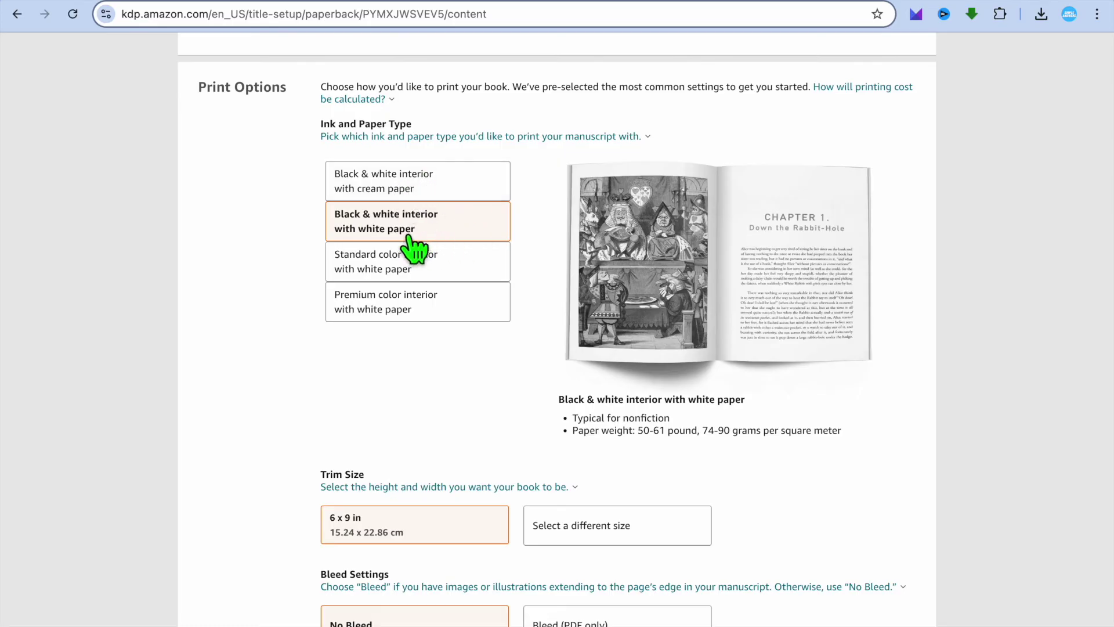
{"action": "scroll", "coordinate": [441, 241], "scroll_direction": "down", "scroll_amount": 1}
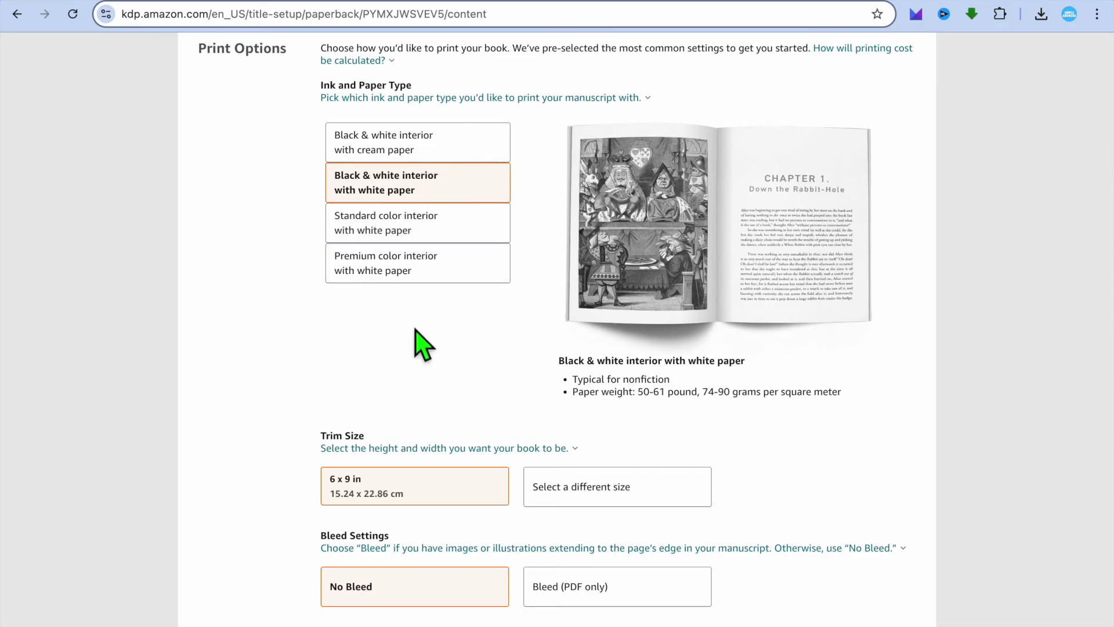
{"action": "scroll", "coordinate": [415, 331], "scroll_direction": "down", "scroll_amount": 1}
{"action": "scroll", "coordinate": [415, 333], "scroll_direction": "down", "scroll_amount": 4}
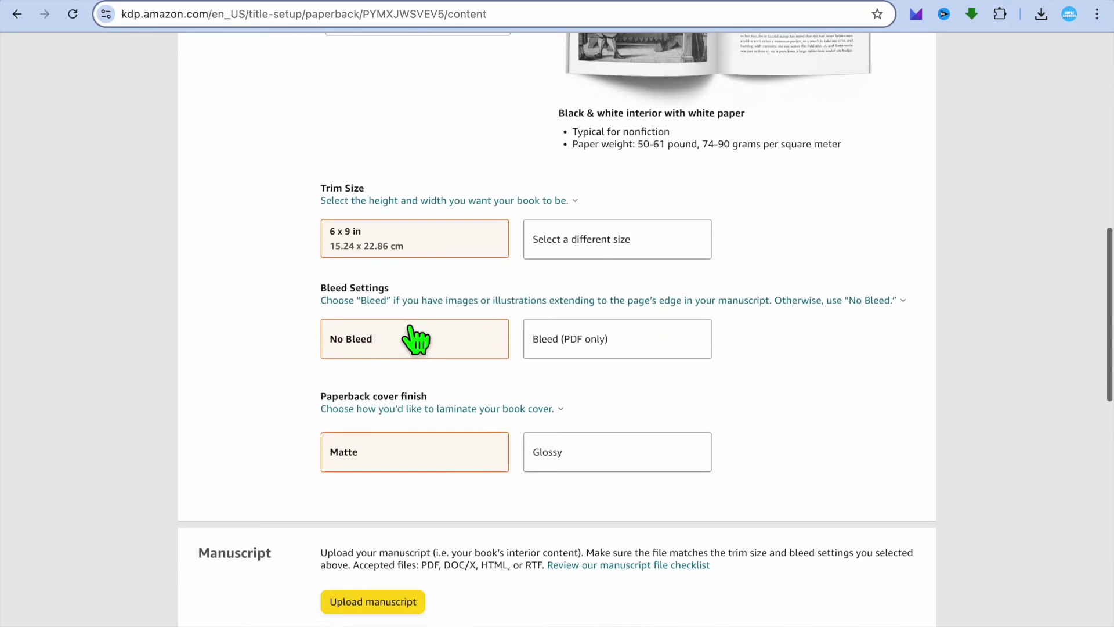
{"action": "left_click", "coordinate": [599, 257]}
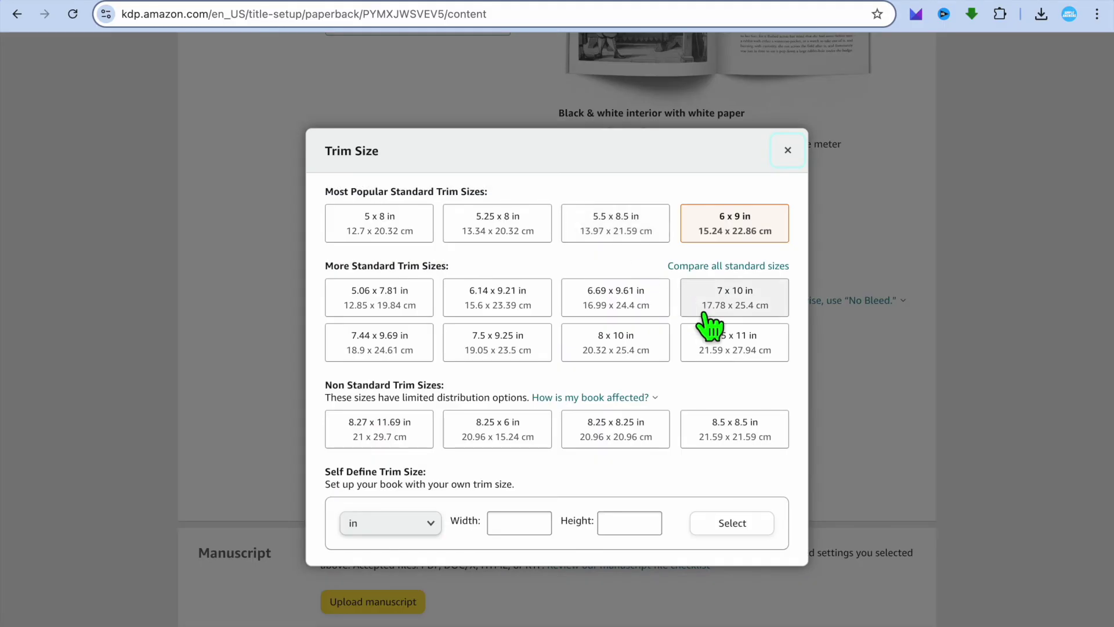
{"action": "left_click", "coordinate": [734, 345]}
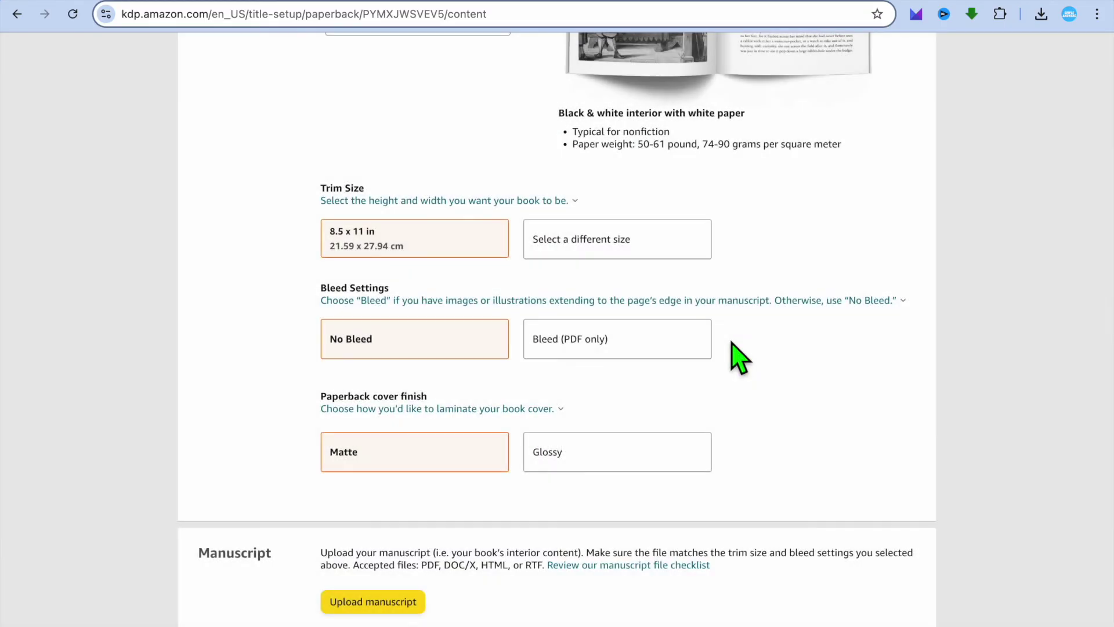
{"action": "scroll", "coordinate": [738, 357], "scroll_direction": "down", "scroll_amount": 3}
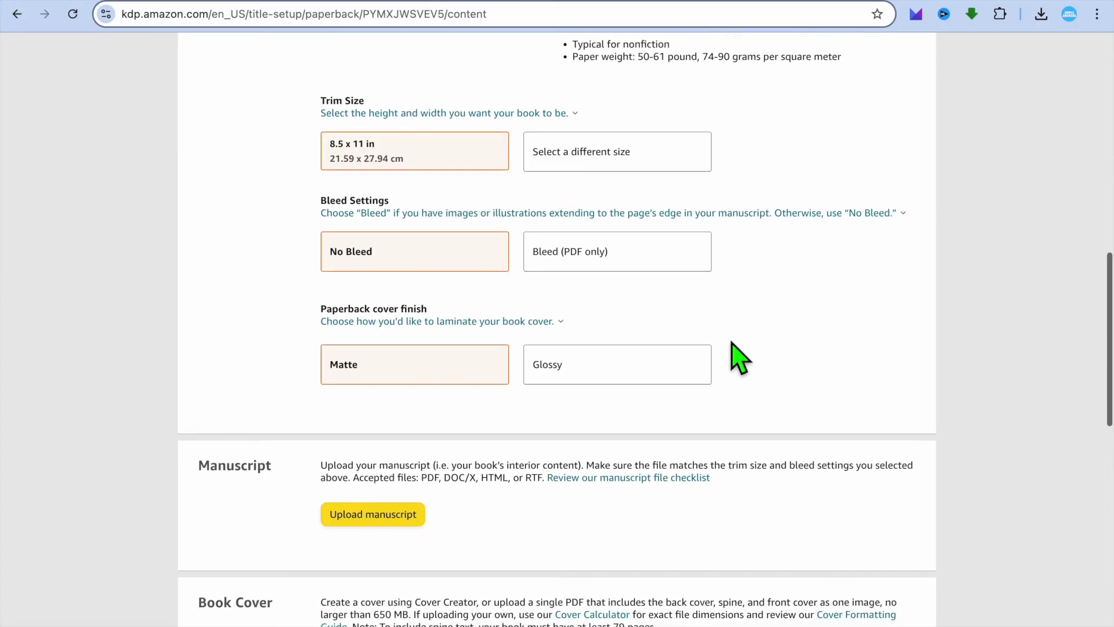
{"action": "left_click", "coordinate": [593, 256]}
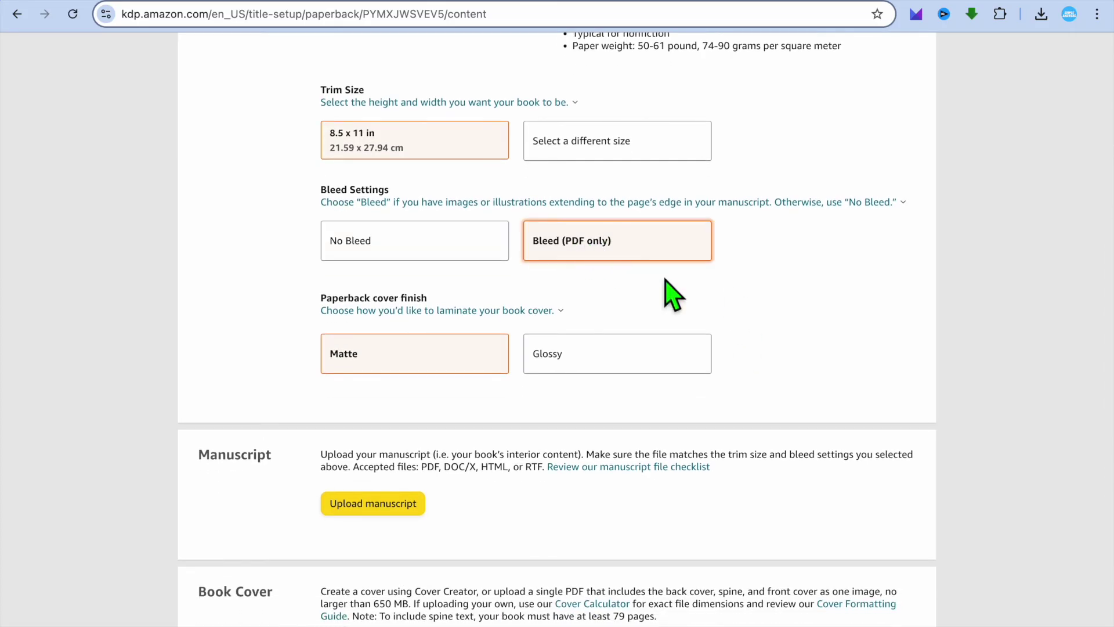
Switch to the 8.5 x 11 interior design in Canva and download all 30 pages as a PDF Print file
{"action": "scroll", "coordinate": [673, 293], "scroll_direction": "down", "scroll_amount": 5}
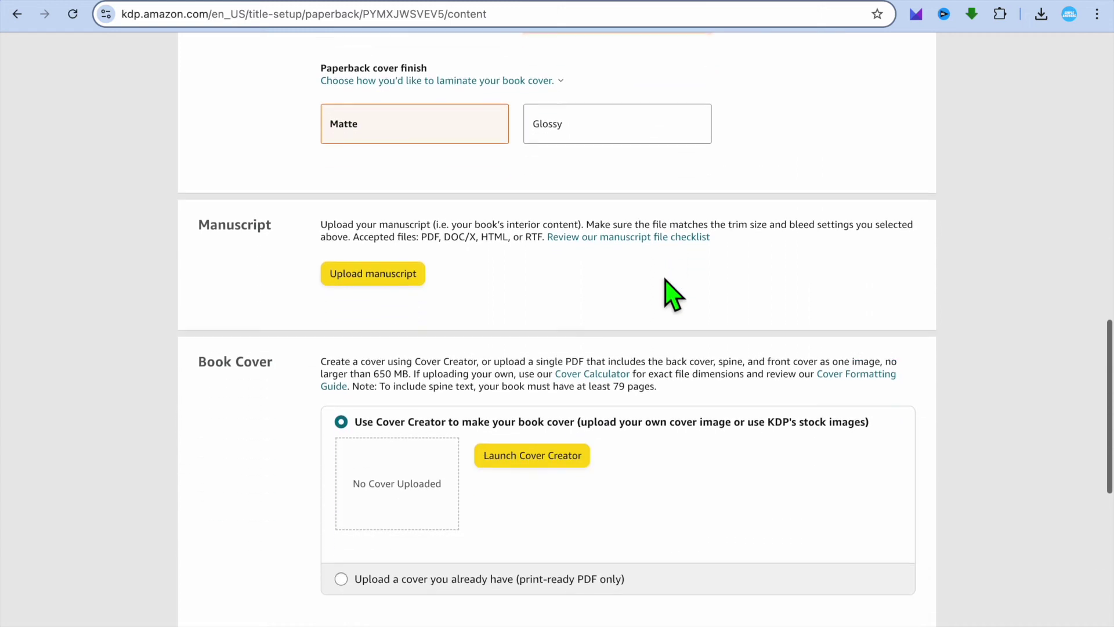
{"action": "scroll", "coordinate": [673, 293], "scroll_direction": "down", "scroll_amount": 1}
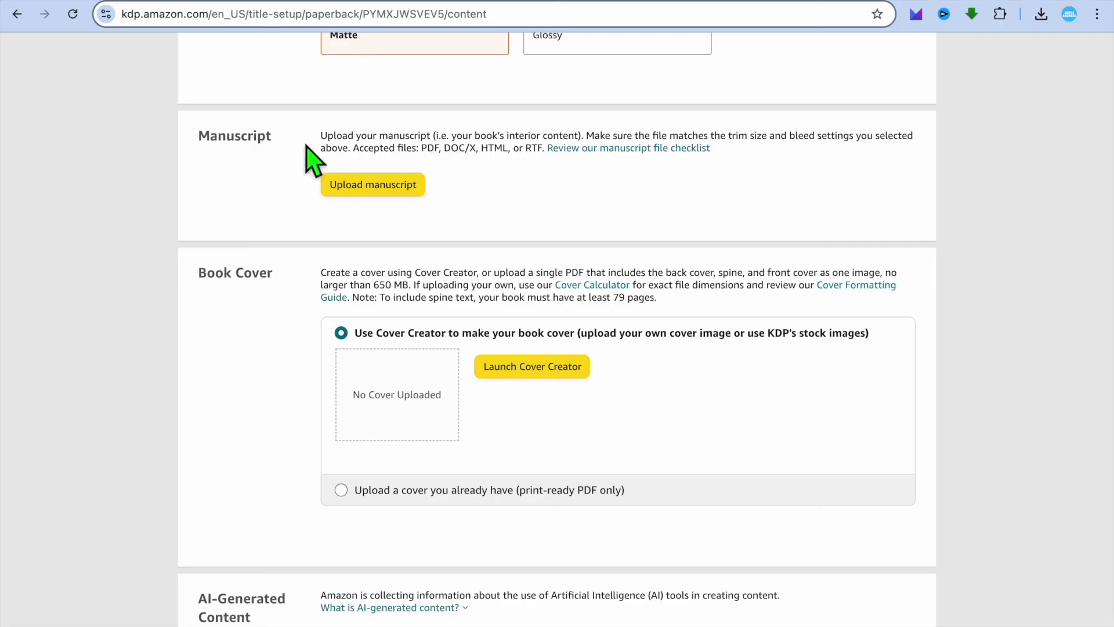
{"action": "left_click", "coordinate": [145, 2]}
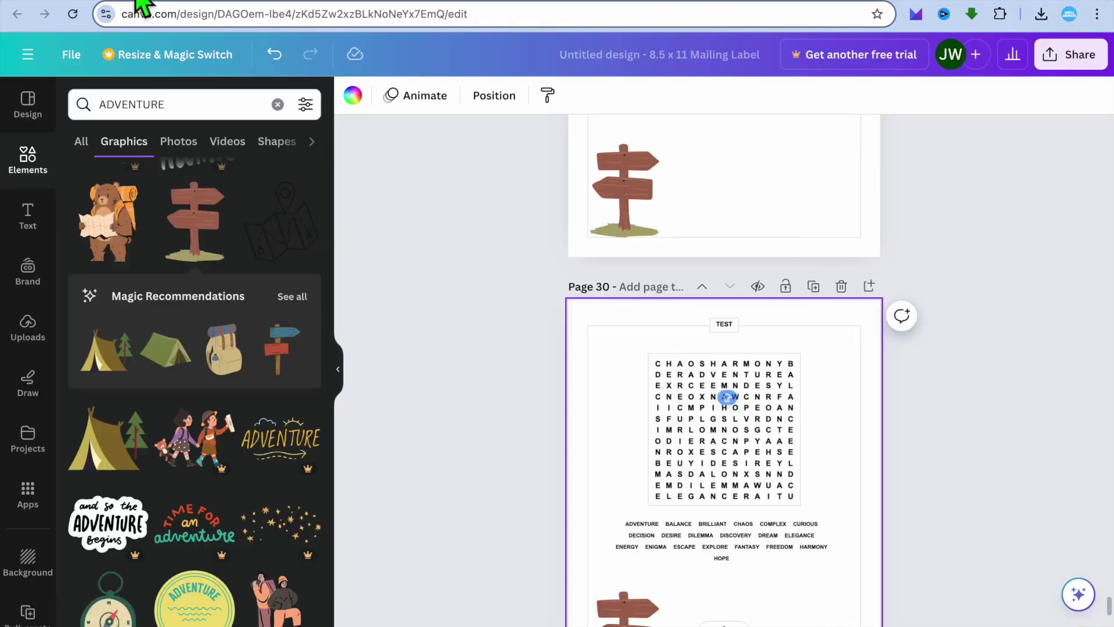
{"action": "left_click", "coordinate": [1068, 65]}
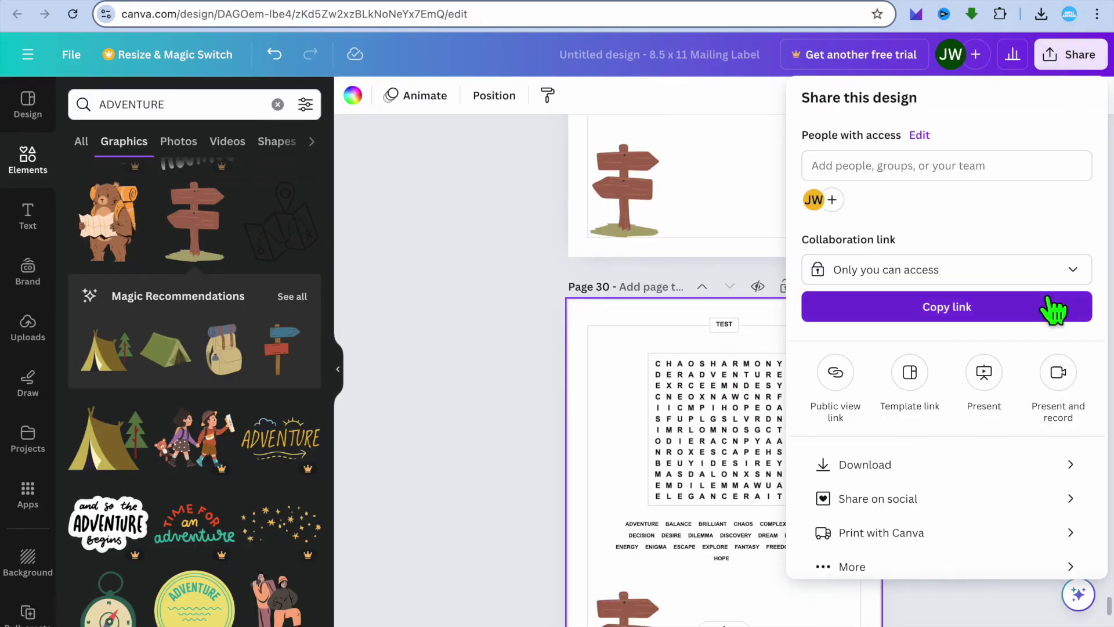
{"action": "left_click", "coordinate": [990, 478]}
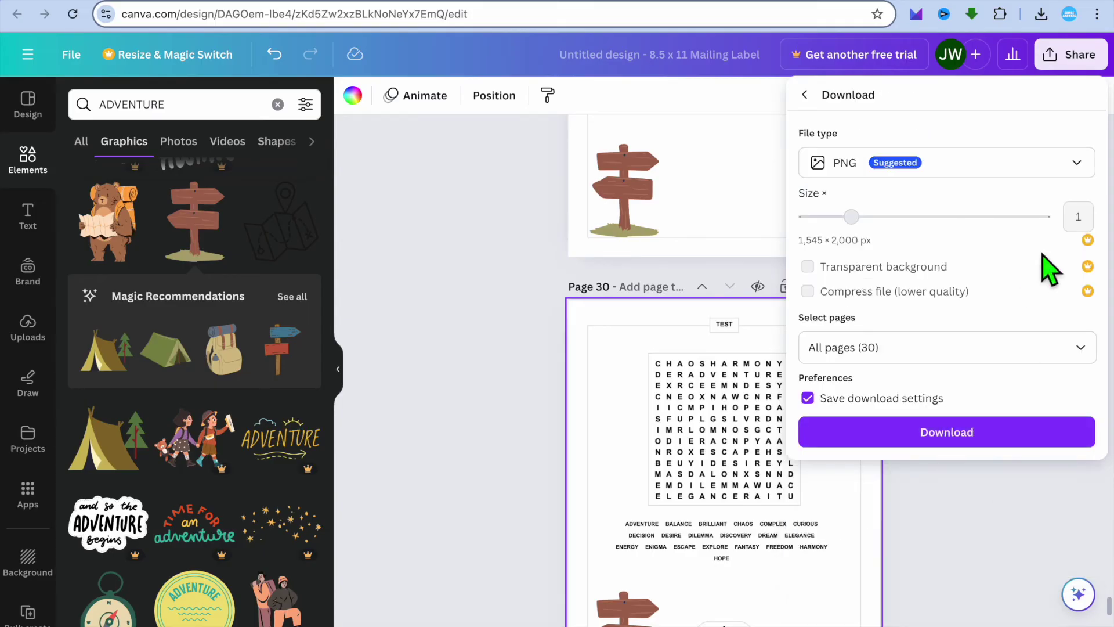
{"action": "left_click", "coordinate": [1080, 166]}
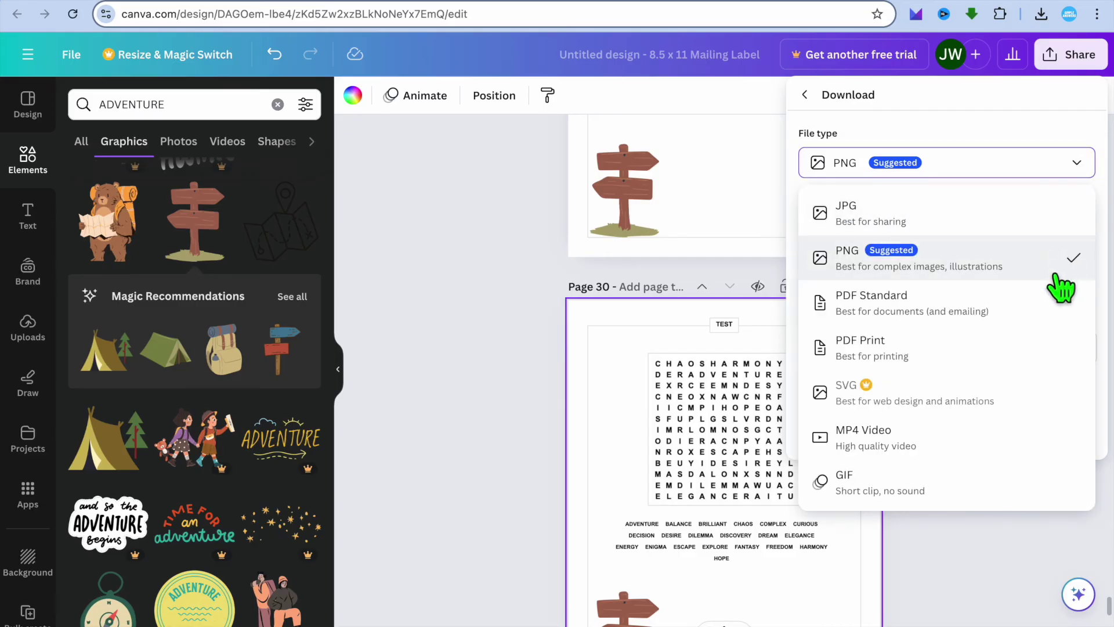
{"action": "left_click", "coordinate": [1014, 358]}
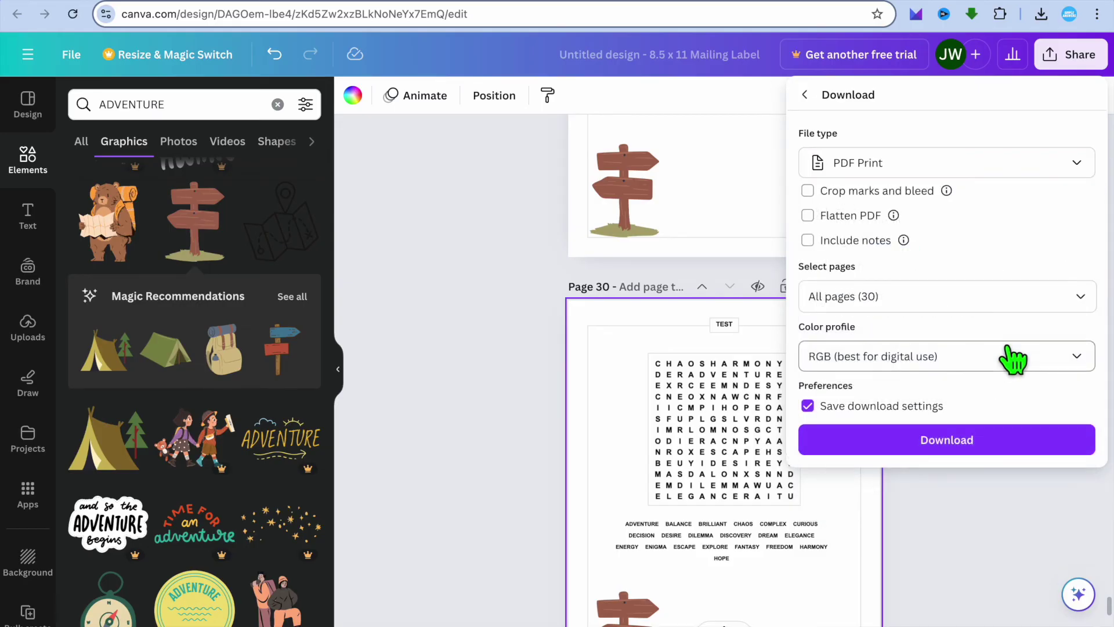
{"action": "left_click", "coordinate": [1014, 451]}
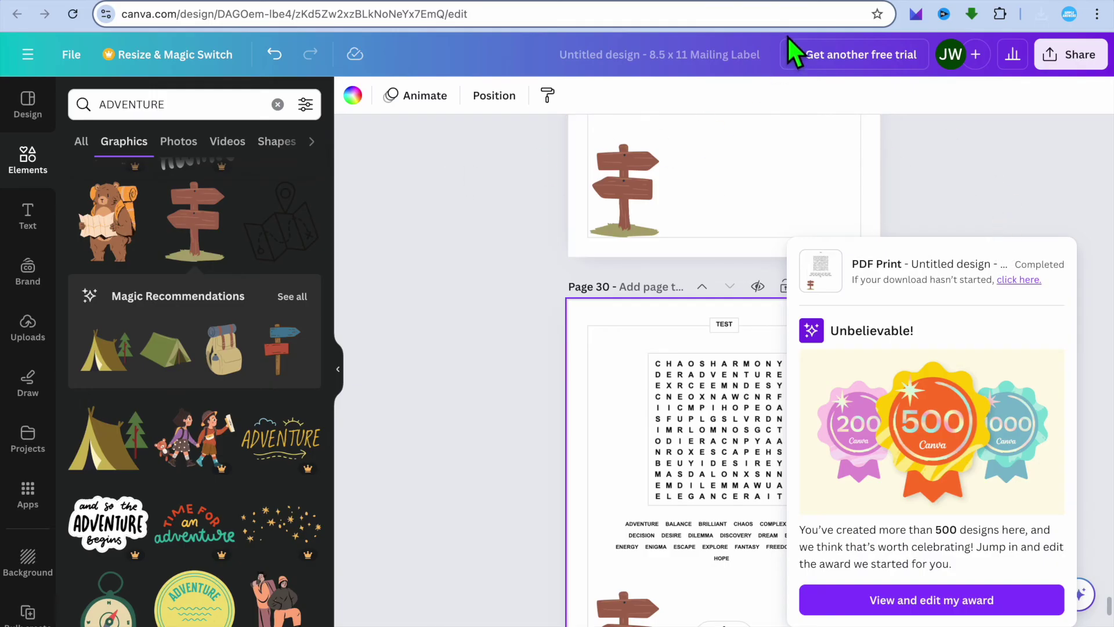
Return to the KDP paperback content page and upload Untitled design (1).pdf from Downloads as the manuscript
{"action": "left_click", "coordinate": [739, 3]}
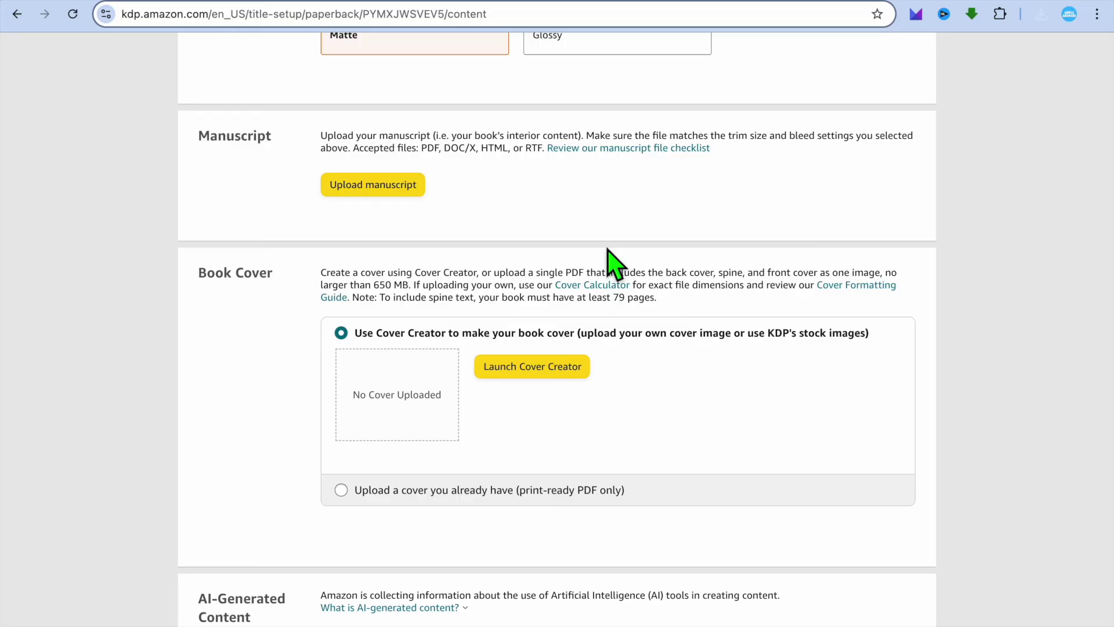
{"action": "scroll", "coordinate": [615, 264], "scroll_direction": "up", "scroll_amount": 2}
{"action": "left_click", "coordinate": [412, 255]}
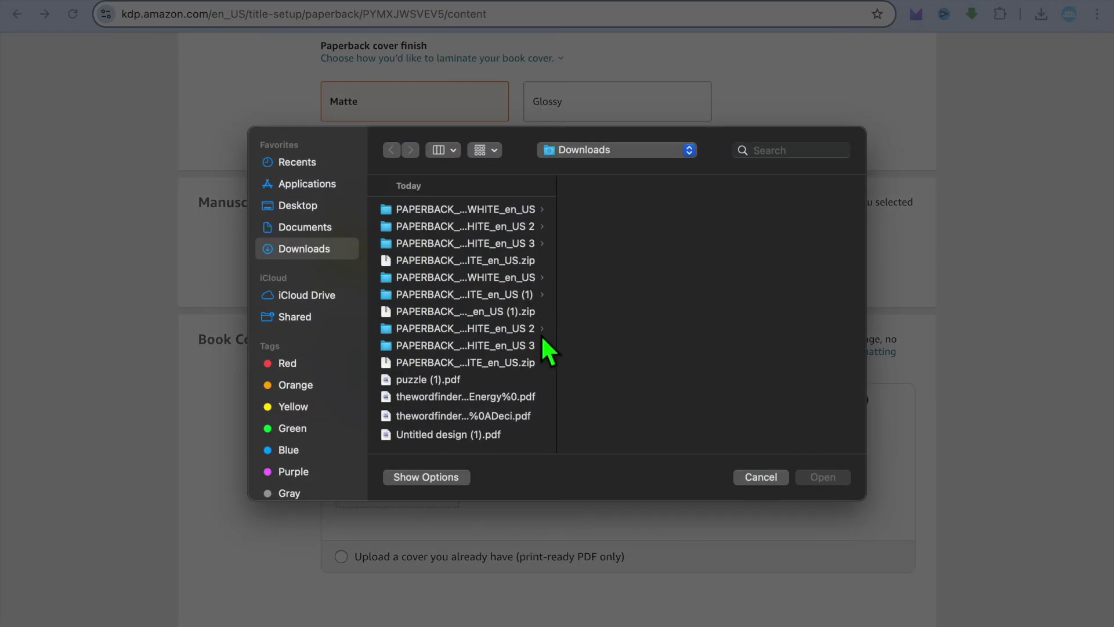
{"action": "left_click", "coordinate": [482, 436]}
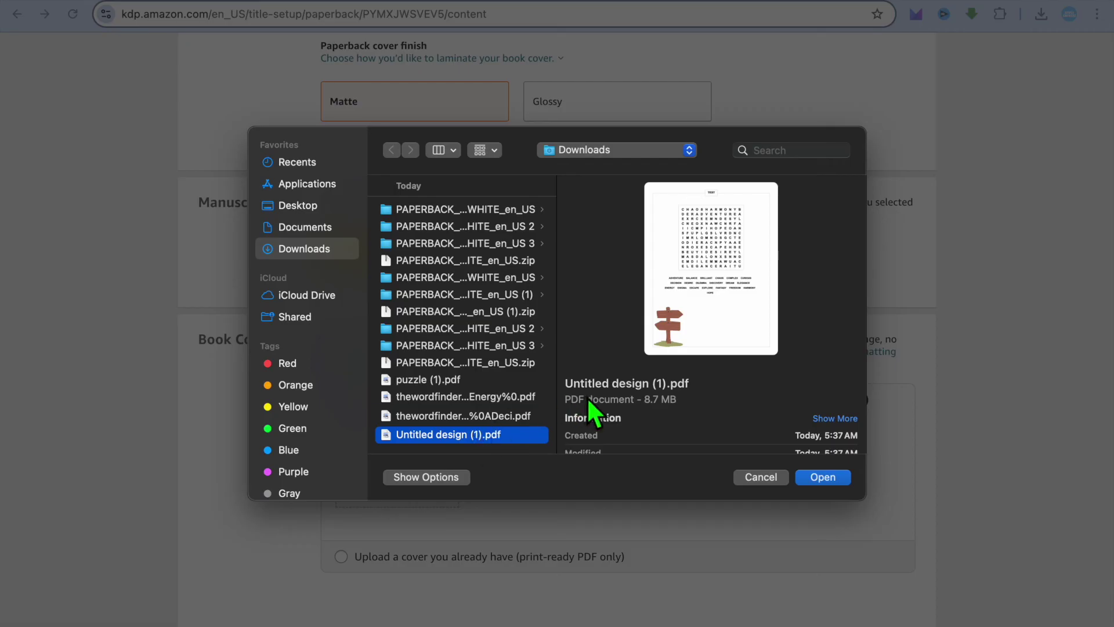
{"action": "left_click", "coordinate": [823, 481]}
Choose to upload an existing print-ready PDF as the book cover
{"action": "scroll", "coordinate": [629, 454], "scroll_direction": "down", "scroll_amount": 2}
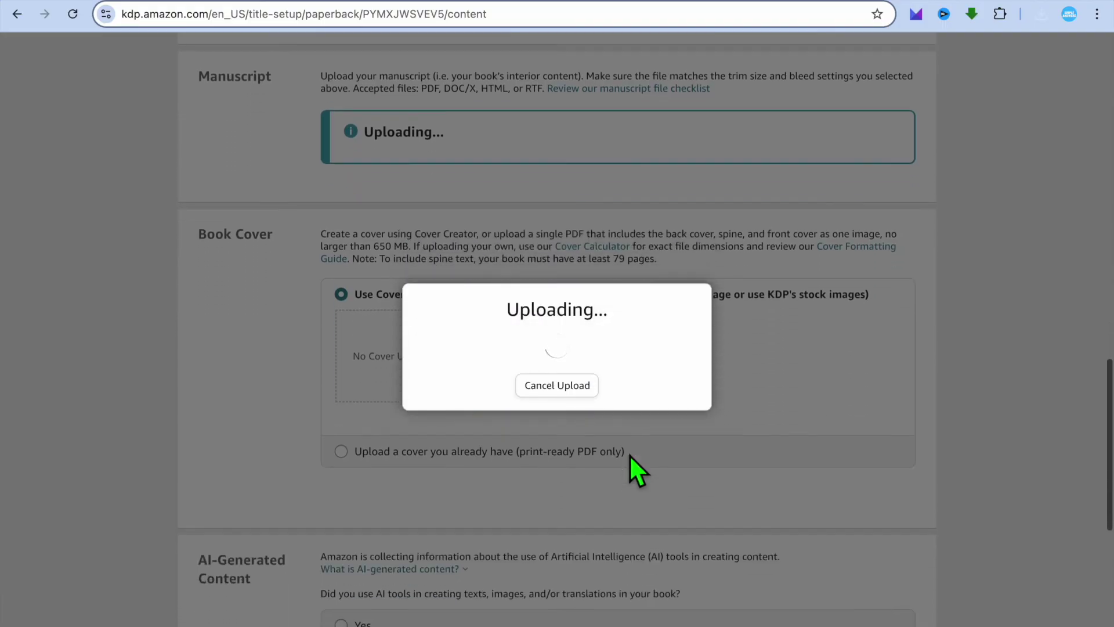
{"action": "scroll", "coordinate": [629, 455], "scroll_direction": "down", "scroll_amount": 1}
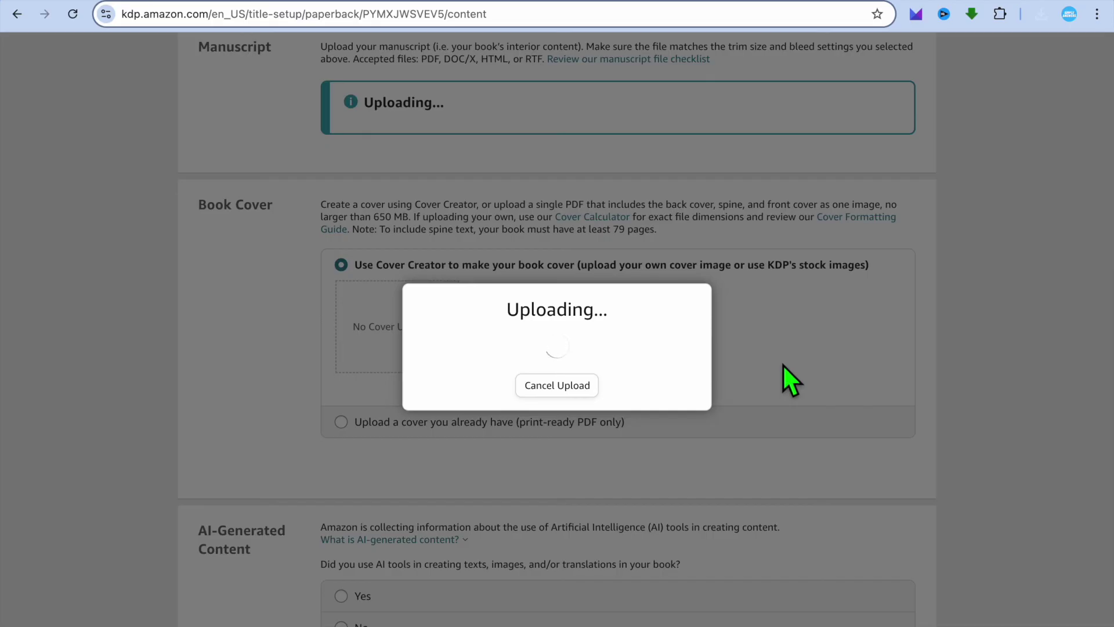
{"action": "scroll", "coordinate": [789, 380], "scroll_direction": "down", "scroll_amount": 5}
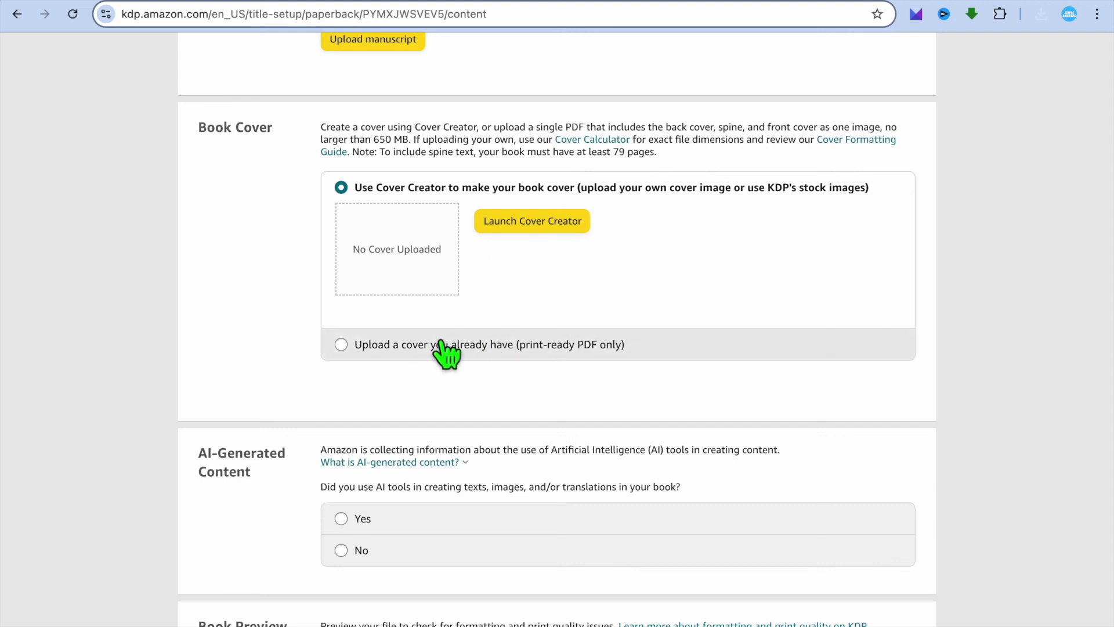
{"action": "left_click", "coordinate": [337, 345]}
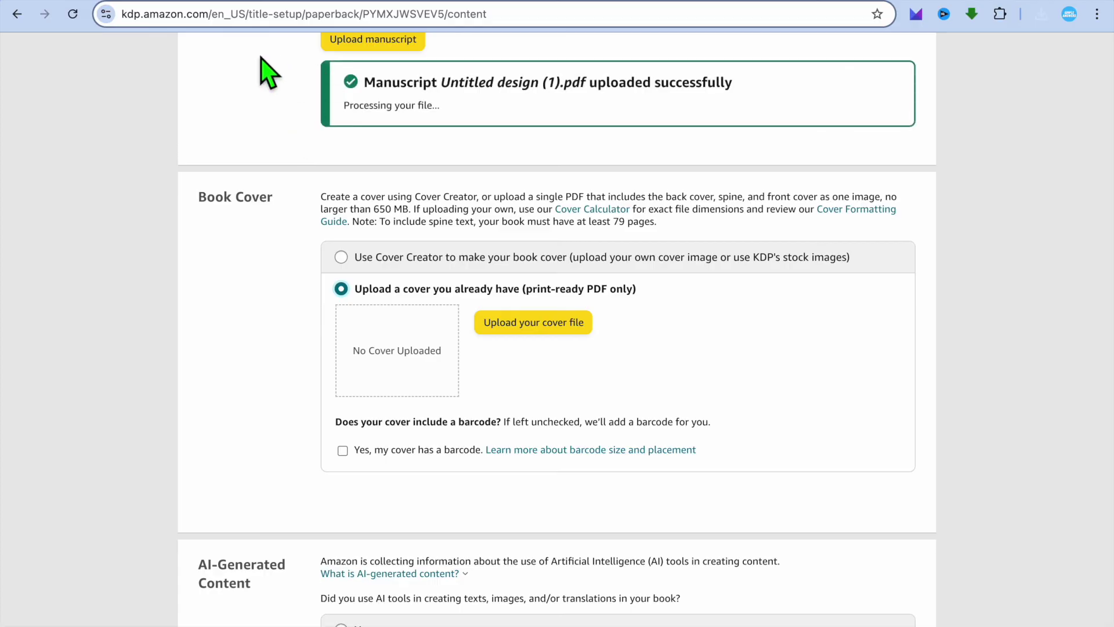
Switch to the PUZZLE cover design in Canva and download it as a PDF Standard file
{"action": "left_click", "coordinate": [368, 5]}
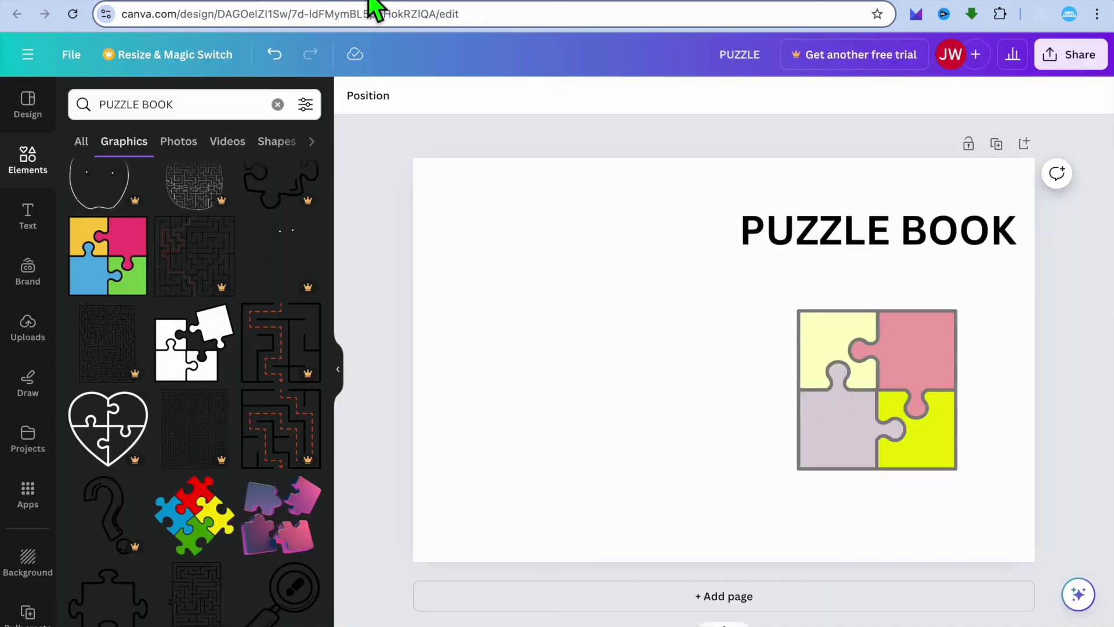
{"action": "left_click", "coordinate": [1061, 60]}
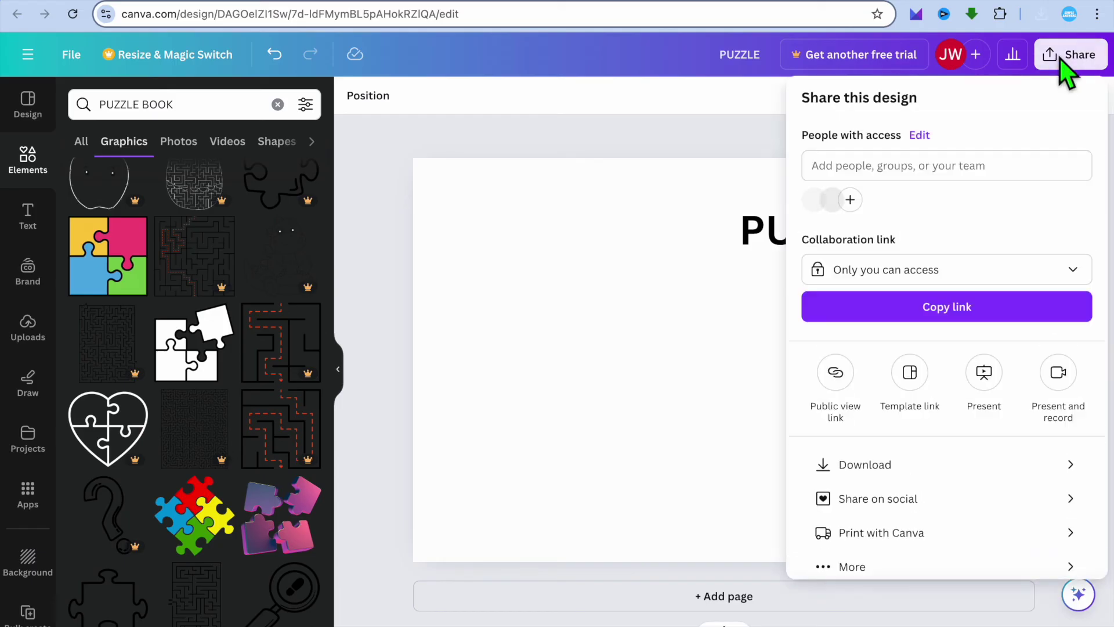
{"action": "left_click", "coordinate": [966, 470]}
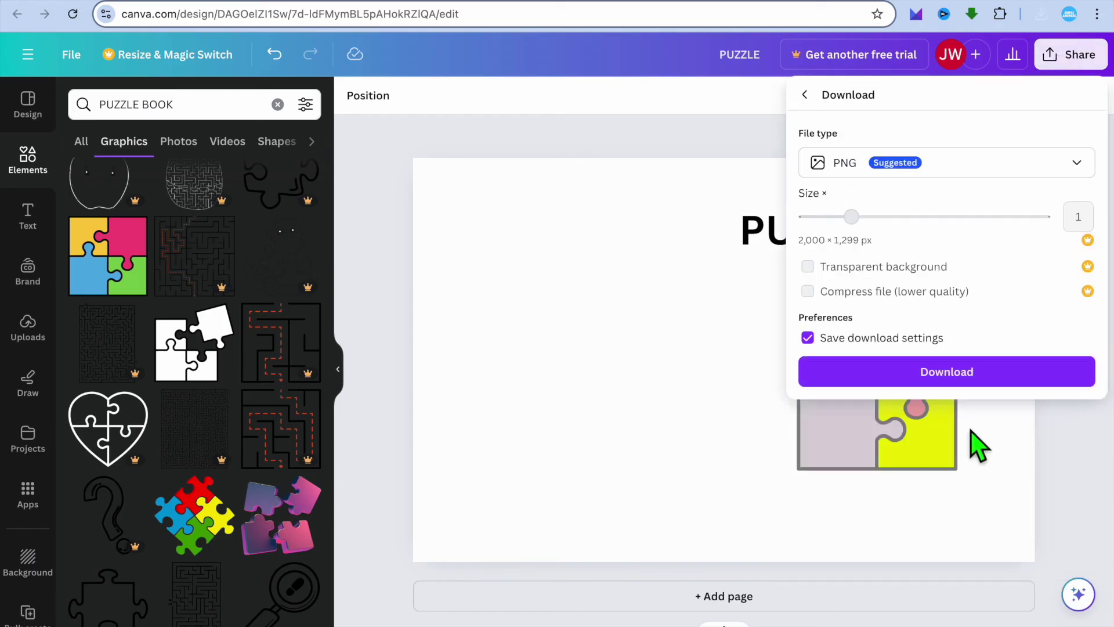
{"action": "left_click", "coordinate": [982, 172]}
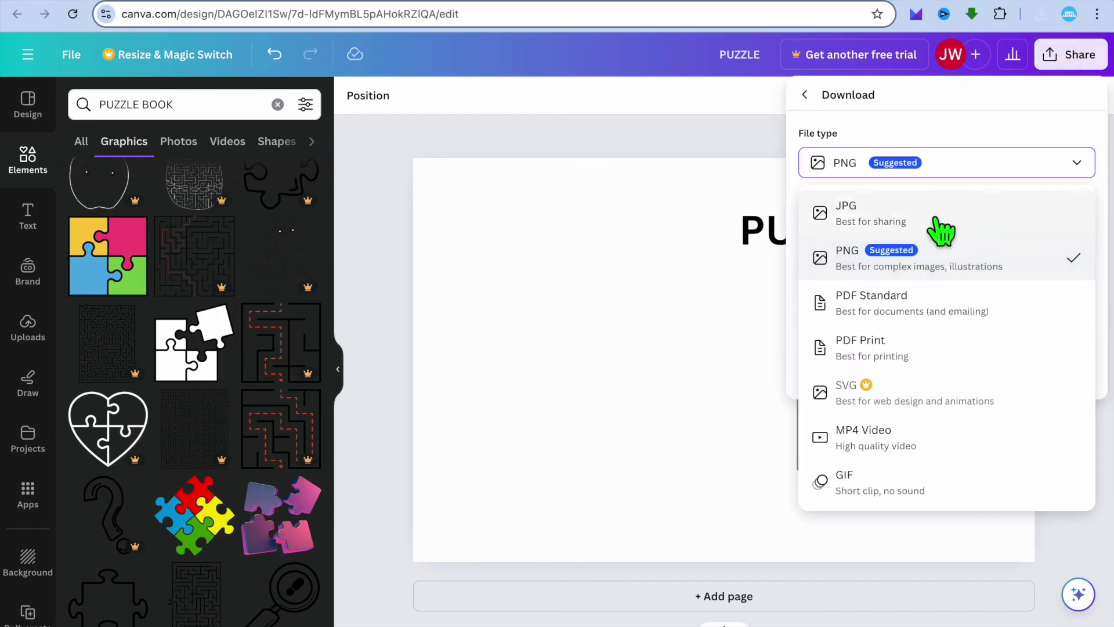
{"action": "left_click", "coordinate": [938, 311]}
{"action": "left_click", "coordinate": [963, 295]}
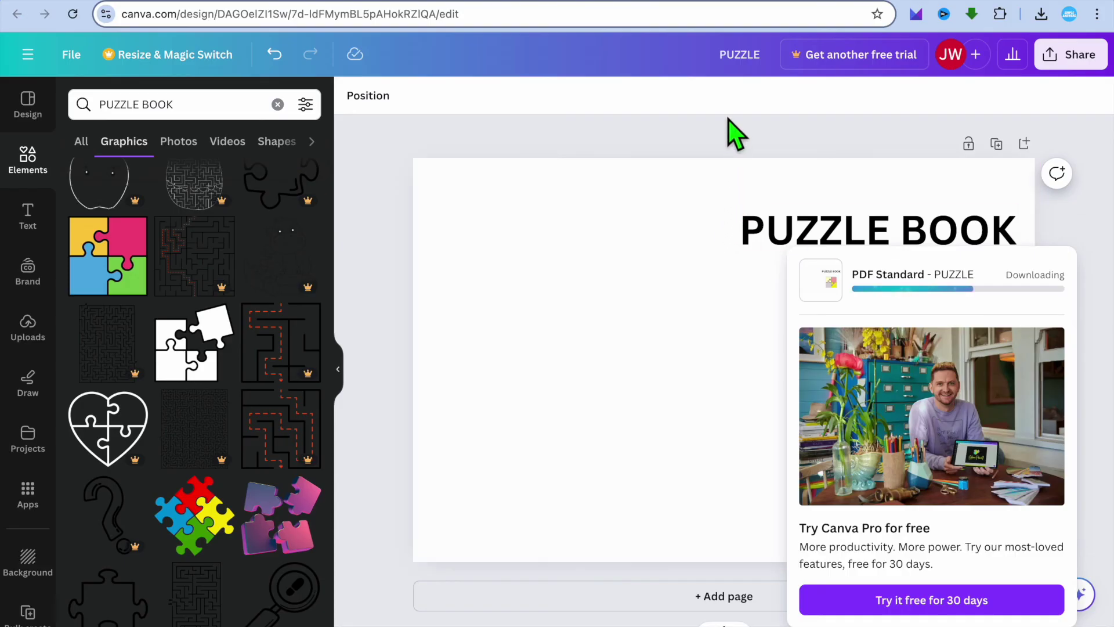
Return to the KDP content page and upload PUZZLE (2).pdf from Downloads as the cover file
{"action": "left_click", "coordinate": [730, 3]}
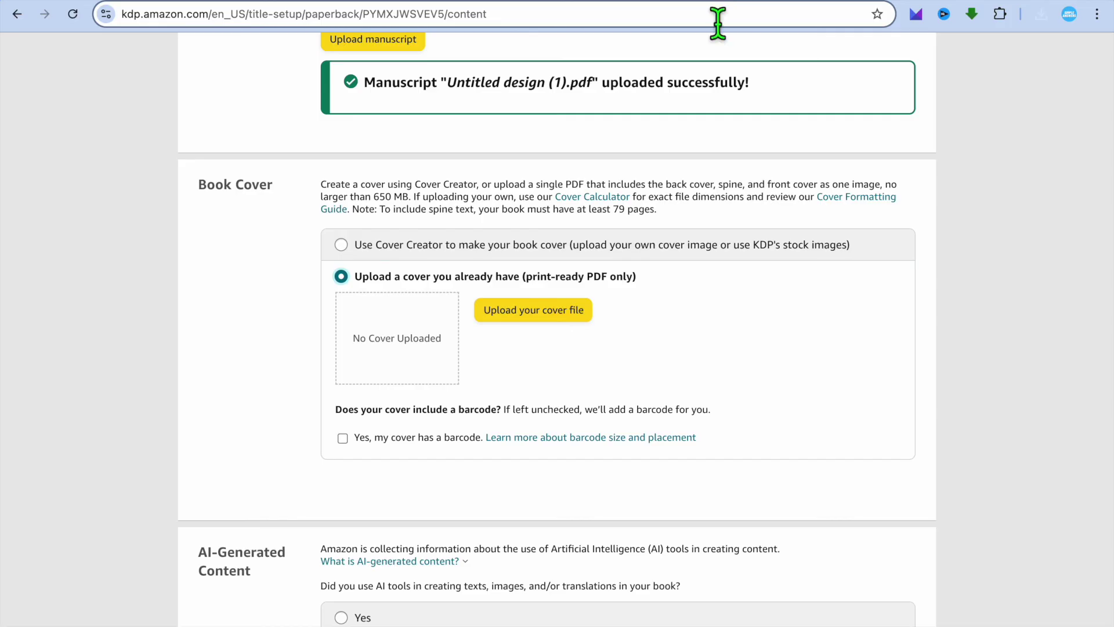
{"action": "left_click", "coordinate": [514, 316]}
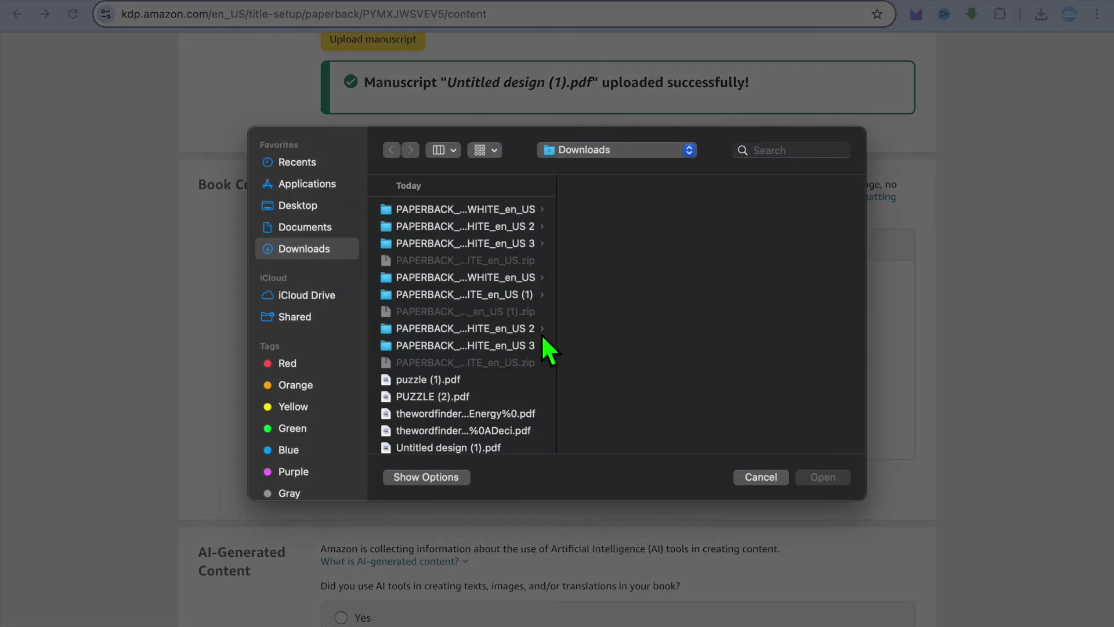
{"action": "scroll", "coordinate": [524, 432], "scroll_direction": "down", "scroll_amount": 5}
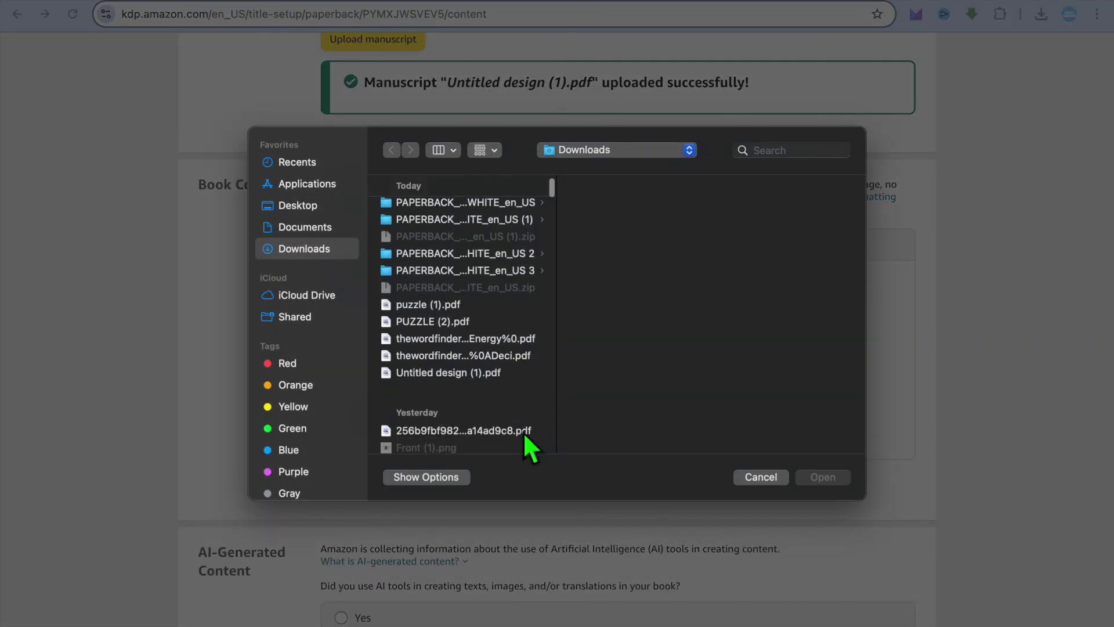
{"action": "left_click", "coordinate": [490, 361]}
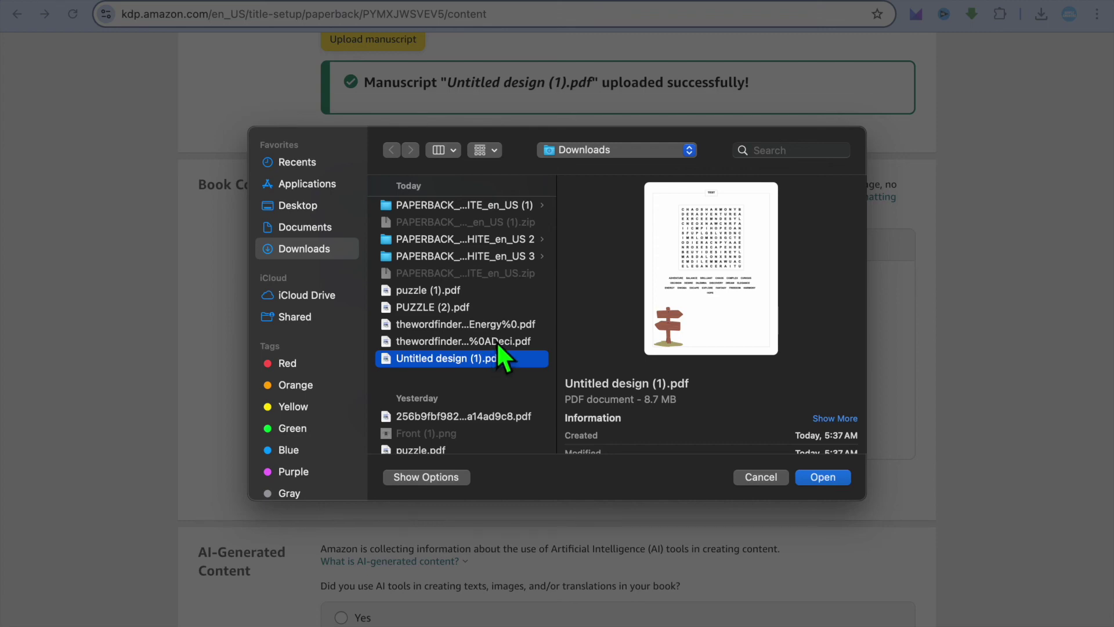
{"action": "left_click", "coordinate": [497, 342]}
{"action": "left_click", "coordinate": [471, 304]}
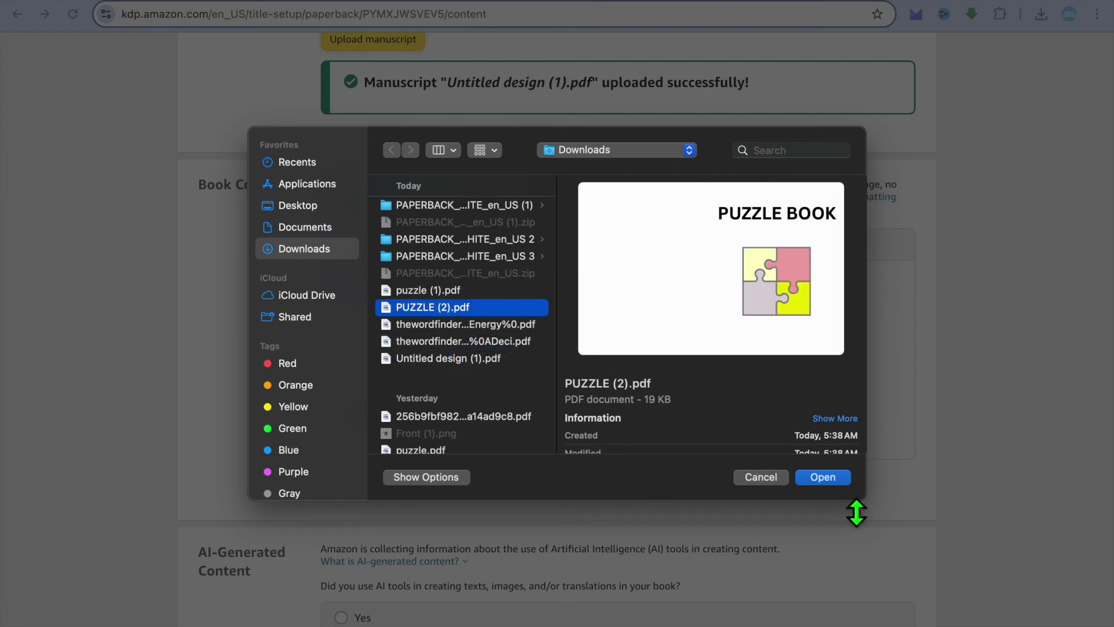
{"action": "left_click", "coordinate": [832, 482]}
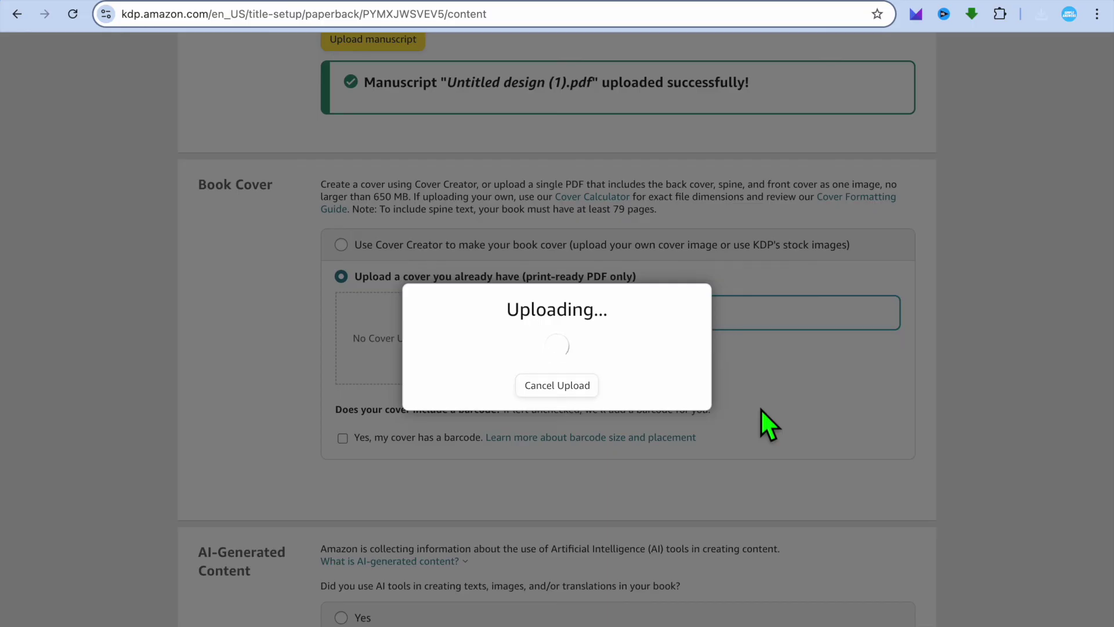
Answer No to the question about using AI tools to create the book's content
{"action": "scroll", "coordinate": [760, 409], "scroll_direction": "down", "scroll_amount": 1}
{"action": "scroll", "coordinate": [761, 409], "scroll_direction": "down", "scroll_amount": 5}
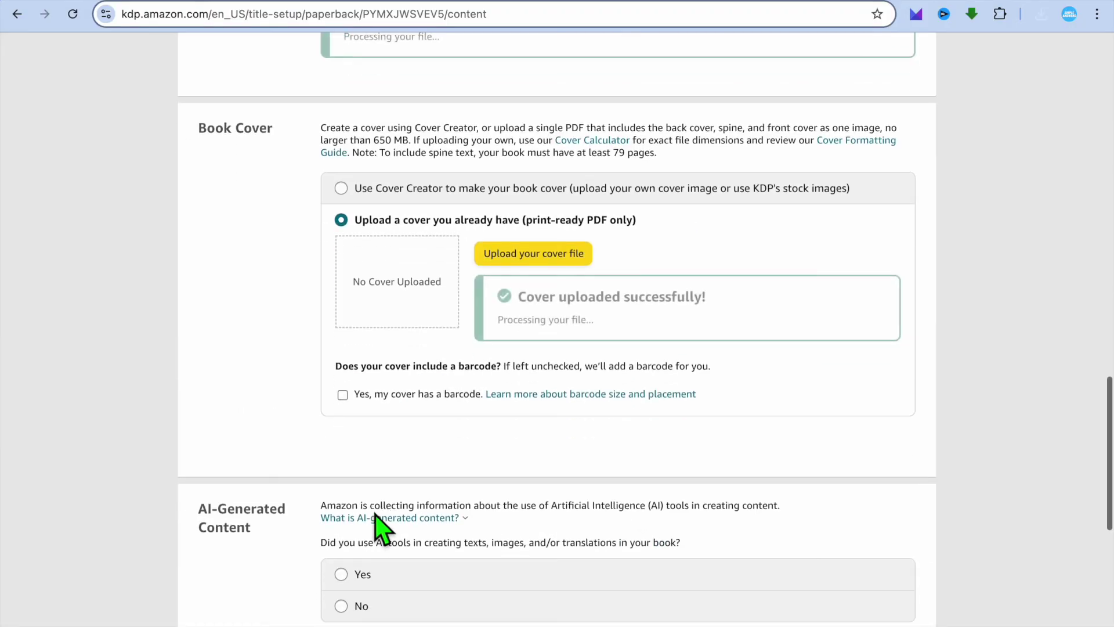
{"action": "scroll", "coordinate": [375, 514], "scroll_direction": "down", "scroll_amount": 3}
{"action": "left_click", "coordinate": [340, 480]}
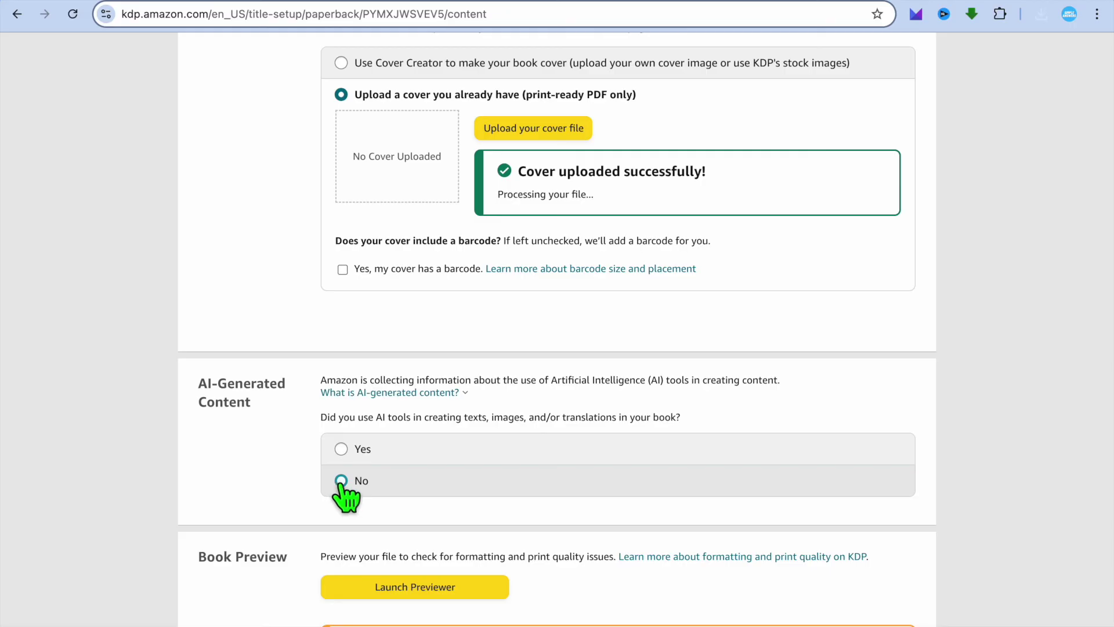
Launch the print previewer, check the cover and the first interior pages, and approve the proof
{"action": "scroll", "coordinate": [348, 498], "scroll_direction": "down", "scroll_amount": 3}
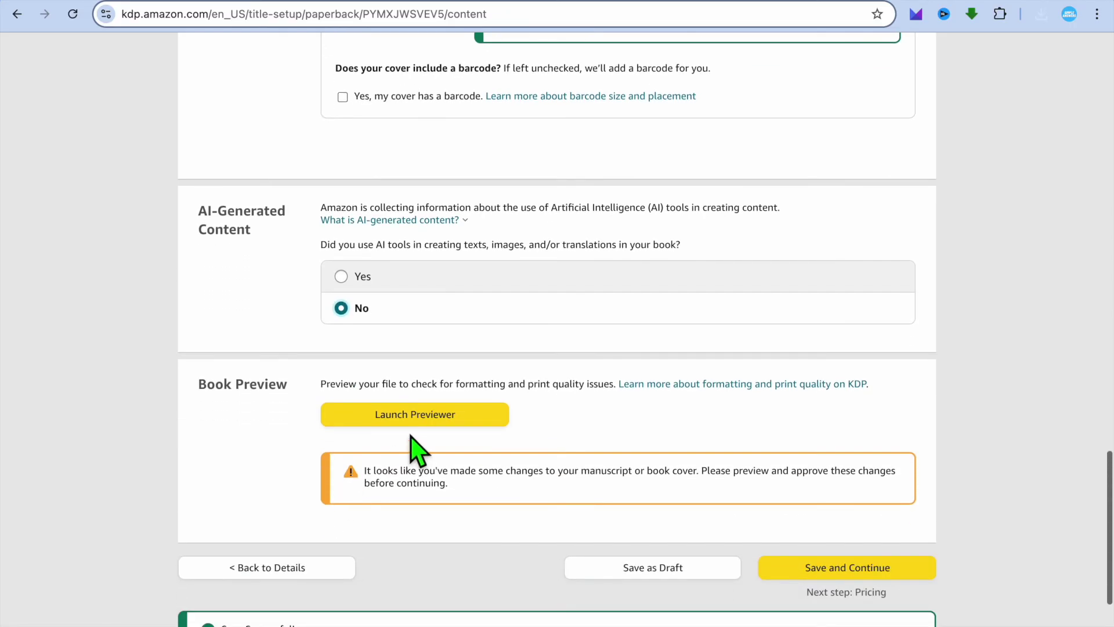
{"action": "left_click", "coordinate": [409, 414]}
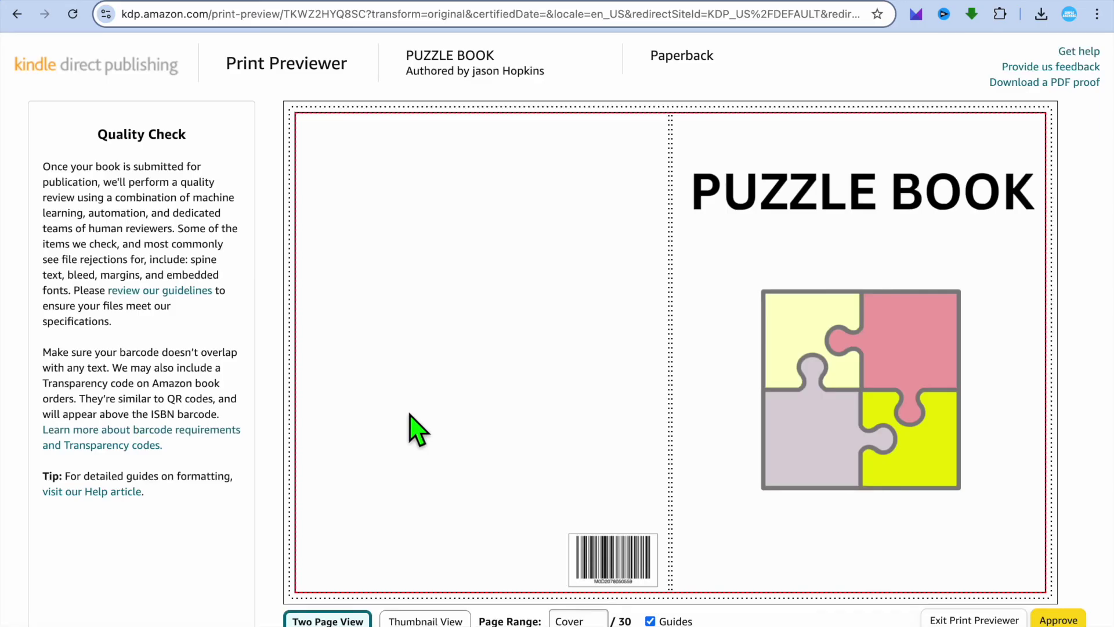
{"action": "mouse_move", "coordinate": [851, 455]}
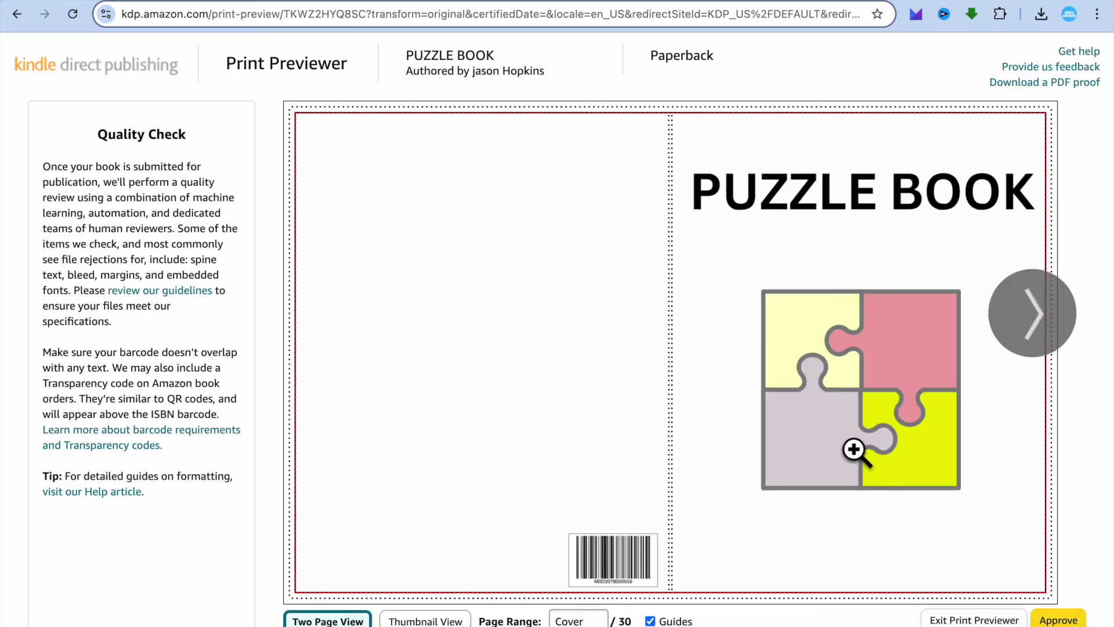
{"action": "left_click", "coordinate": [1042, 316]}
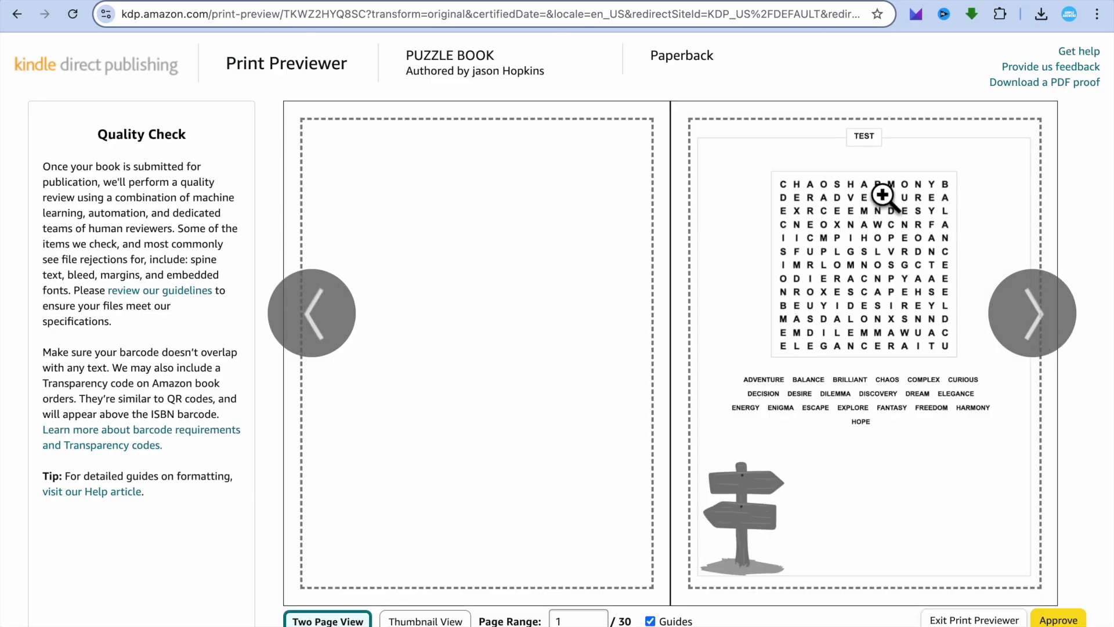
{"action": "left_click", "coordinate": [1044, 327]}
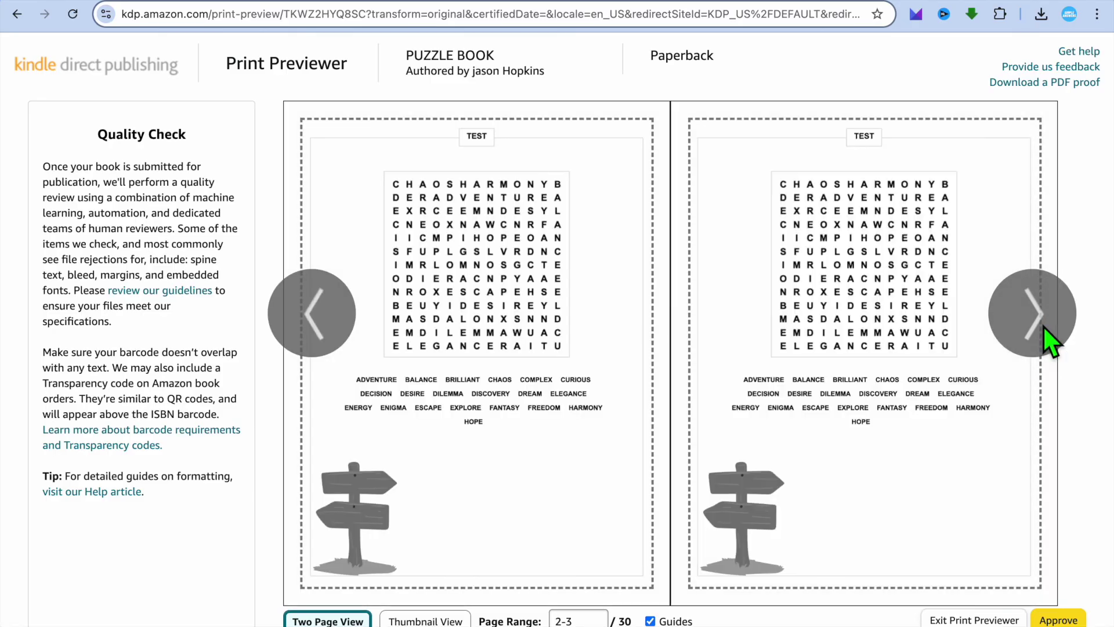
{"action": "mouse_move", "coordinate": [747, 358]}
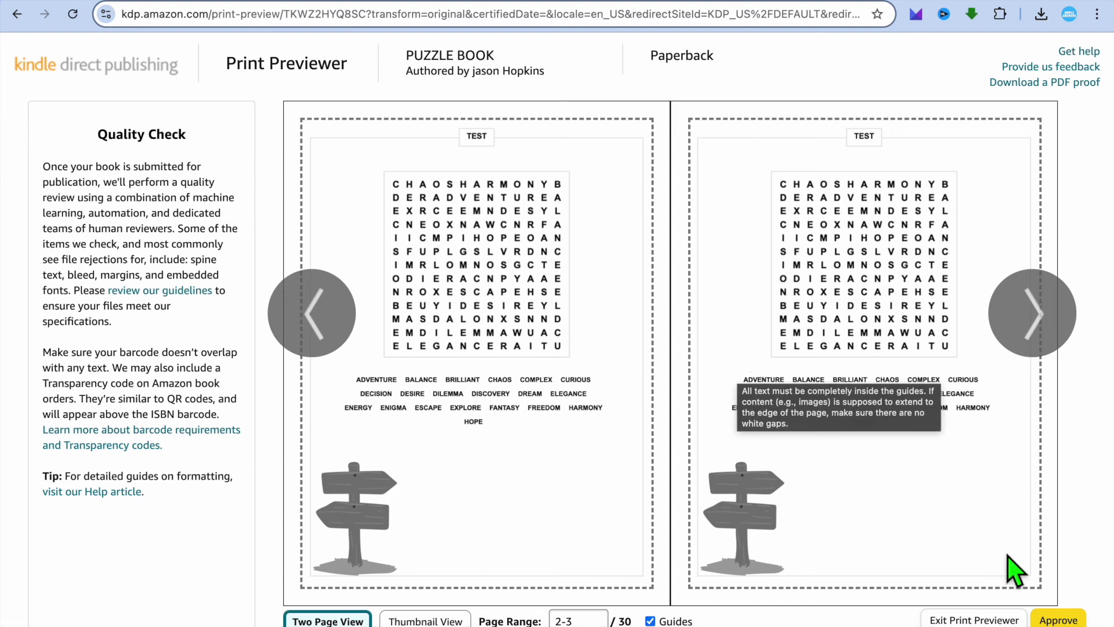
{"action": "left_click", "coordinate": [1076, 622]}
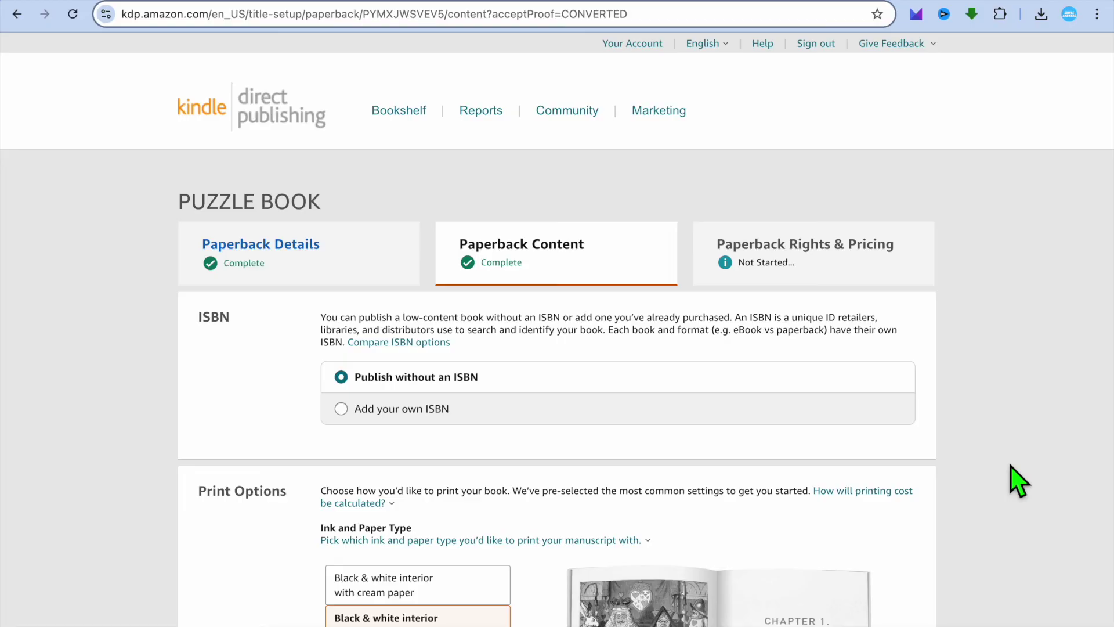
Review the print options summary and the printing cost per book at the end of the content page
{"action": "scroll", "coordinate": [1018, 481], "scroll_direction": "down", "scroll_amount": 20}
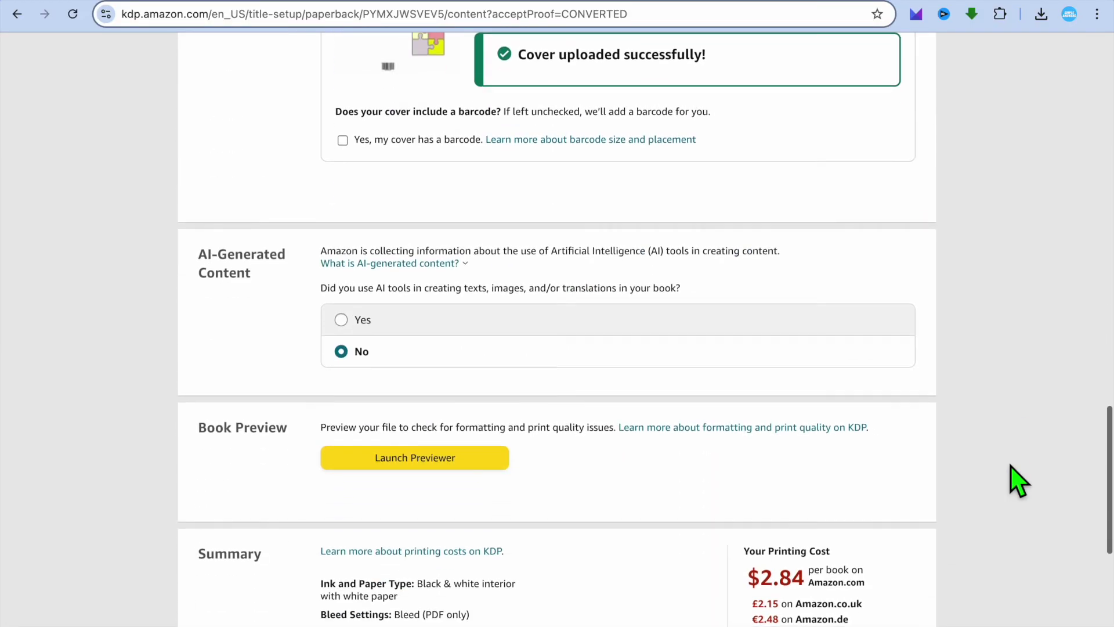
{"action": "scroll", "coordinate": [1018, 481], "scroll_direction": "down", "scroll_amount": 6}
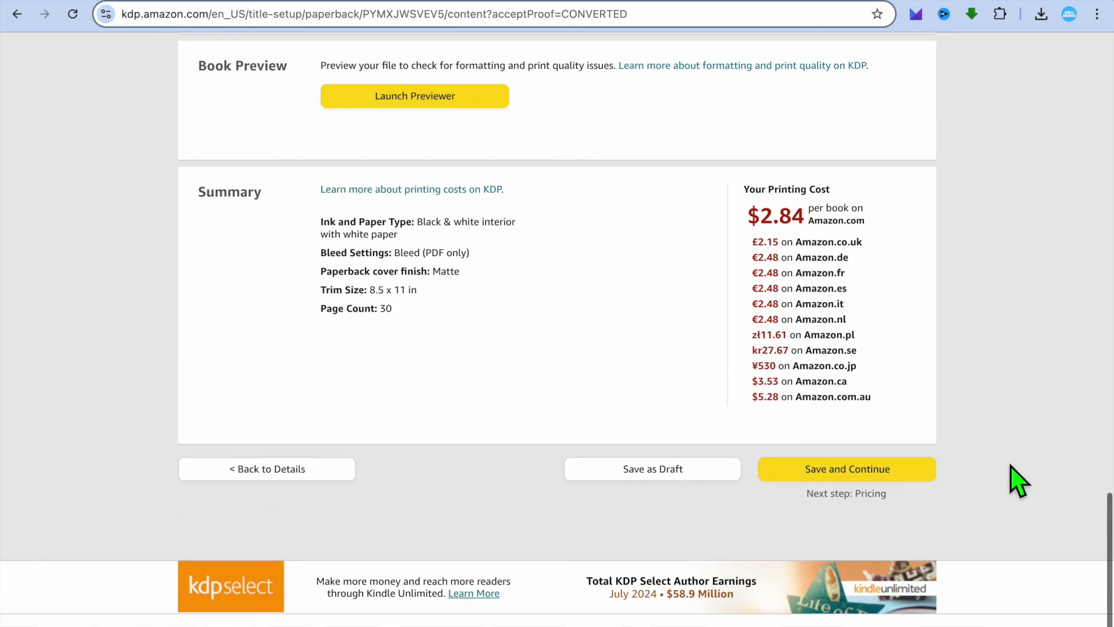
{"action": "scroll", "coordinate": [810, 241], "scroll_direction": "up", "scroll_amount": 1}
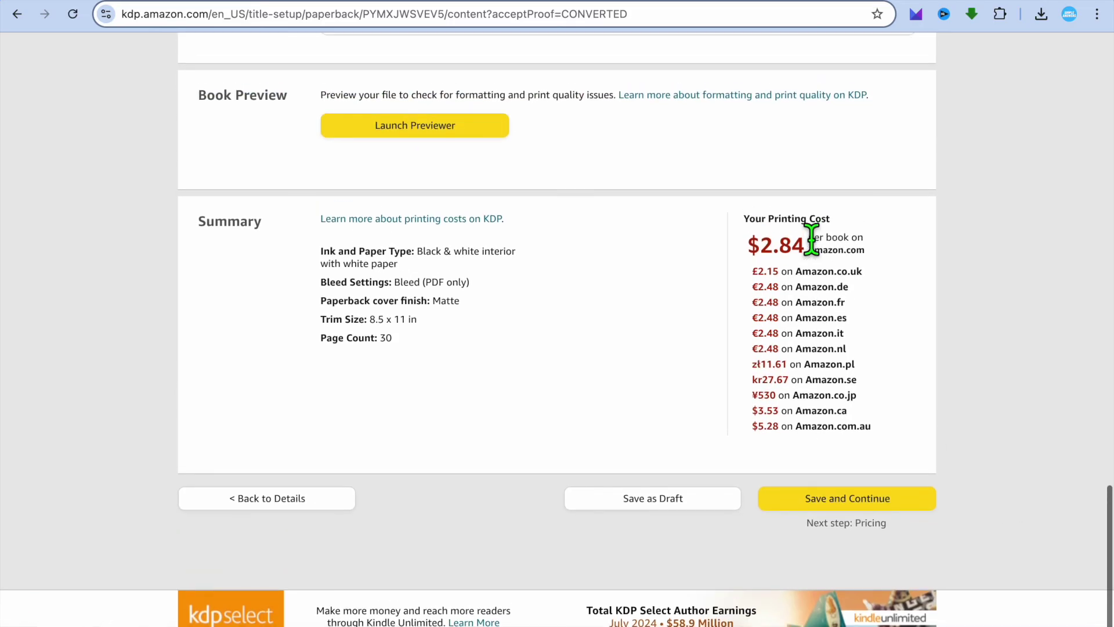